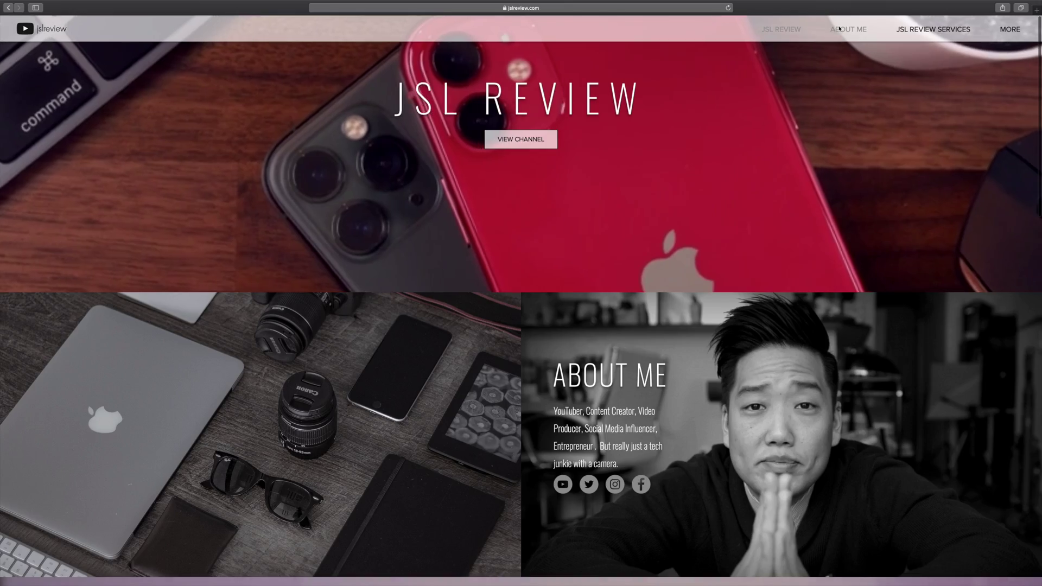
Step: Jump via the site's anchor menu to About Me, then to JSL Review Services
{"action": "left_click", "coordinate": [840, 29]}
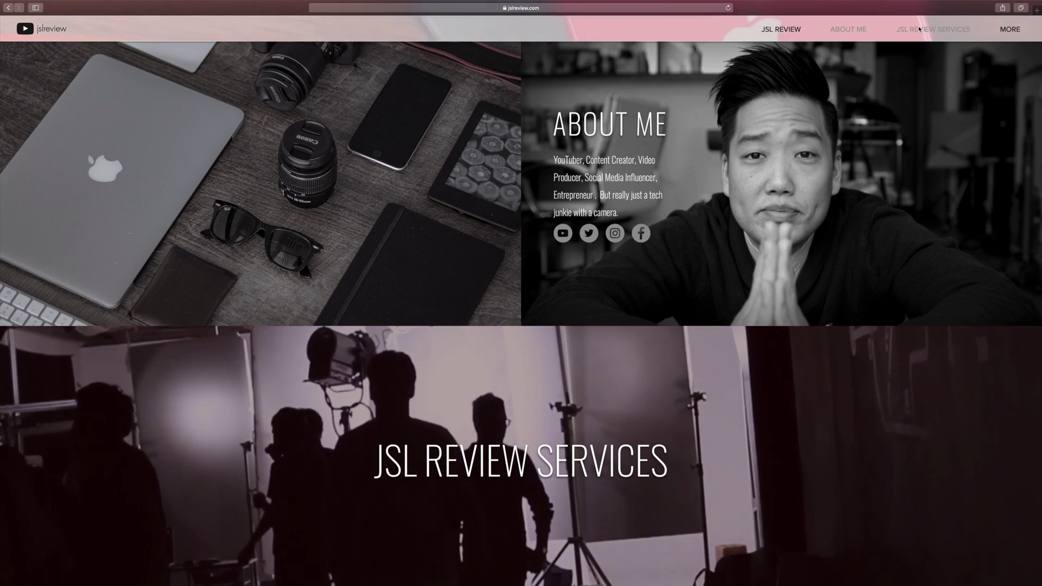
{"action": "left_click", "coordinate": [919, 30]}
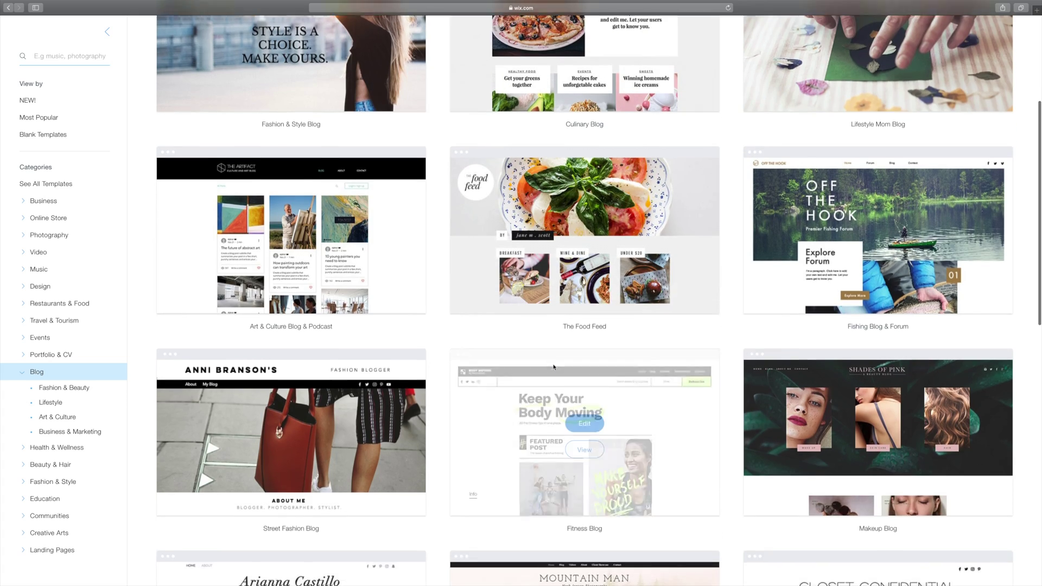
Step: Scroll down through the Blog category's website templates
{"action": "scroll", "coordinate": [554, 367], "scroll_direction": "down", "scroll_amount": 3}
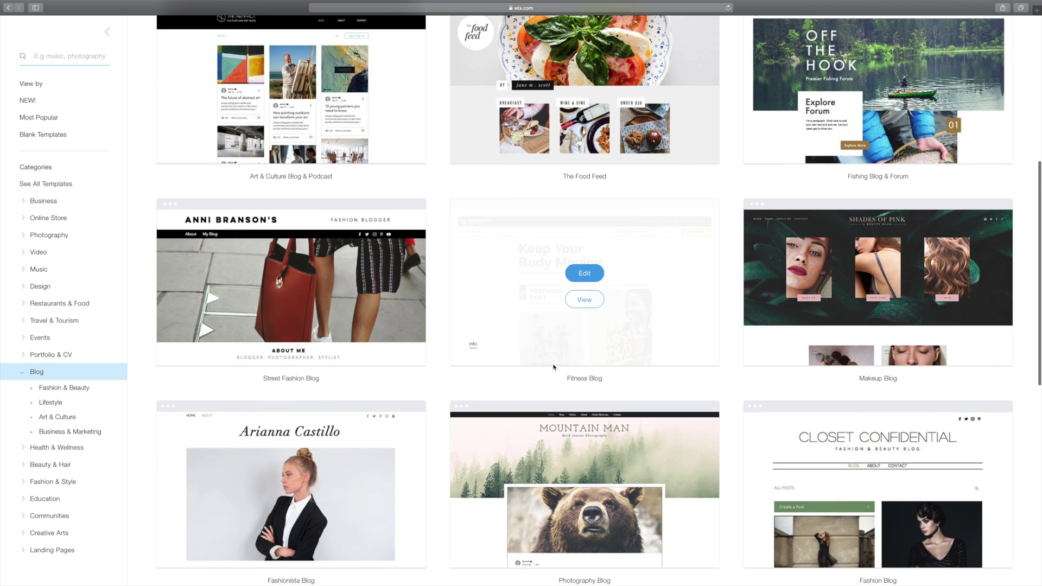
{"action": "scroll", "coordinate": [554, 368], "scroll_direction": "down", "scroll_amount": 2}
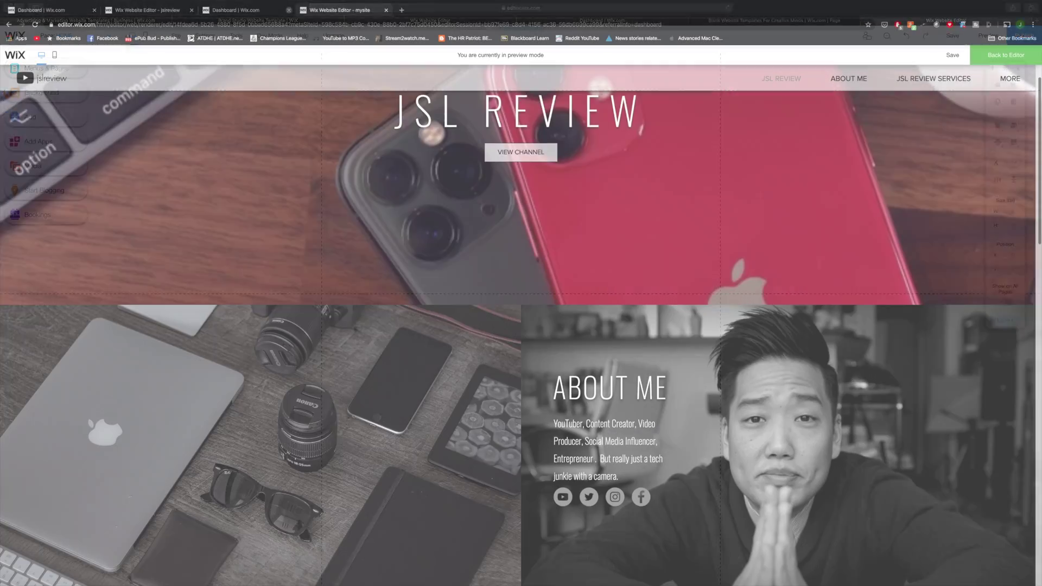
Step: Scroll the live JSL Review site down toward Top JSL Review Videos and Contact Me
{"action": "scroll", "coordinate": [521, 325], "scroll_direction": "down", "scroll_amount": 5}
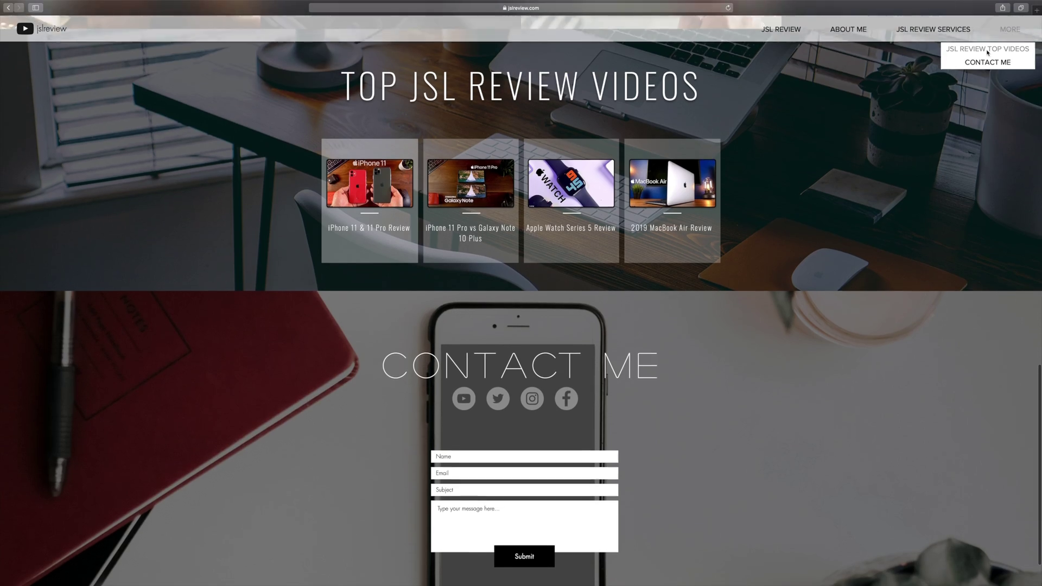
{"action": "scroll", "coordinate": [793, 36], "scroll_direction": "up", "scroll_amount": 10}
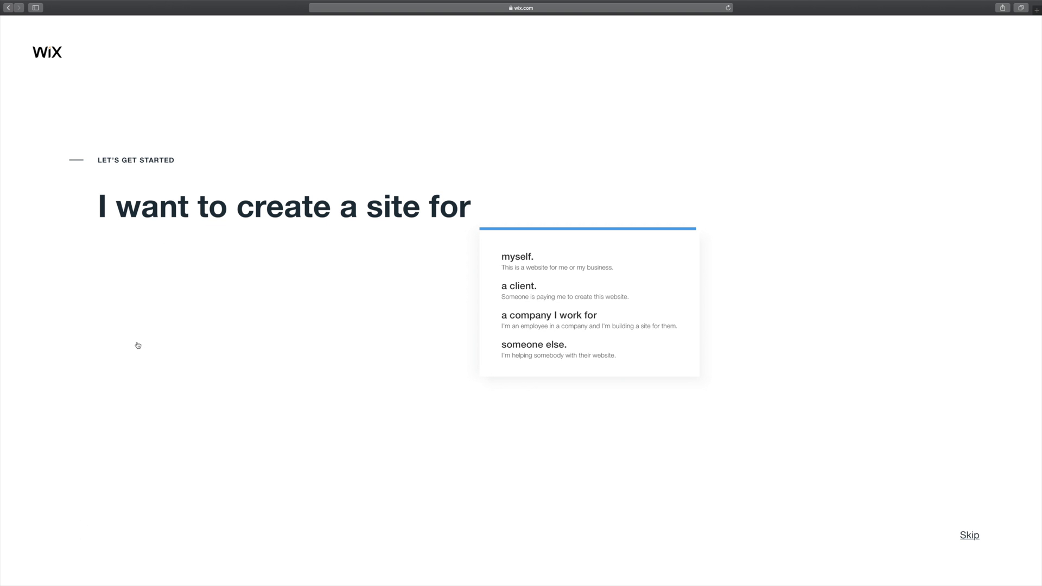
Step: Complete the Let's Get Started sentence with 'myself.' and 'a blog'
{"action": "left_click", "coordinate": [534, 258]}
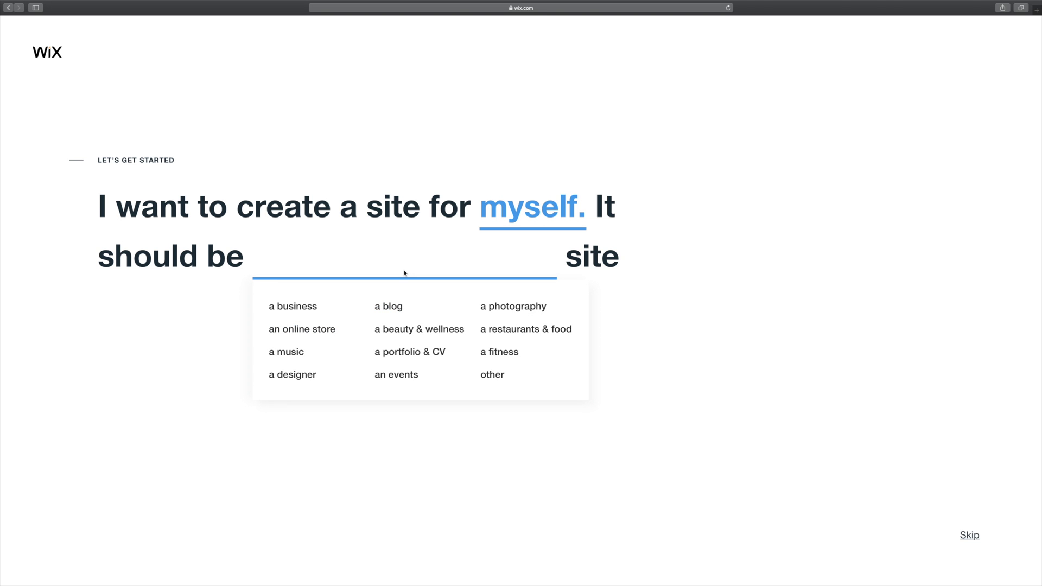
{"action": "left_click", "coordinate": [397, 307]}
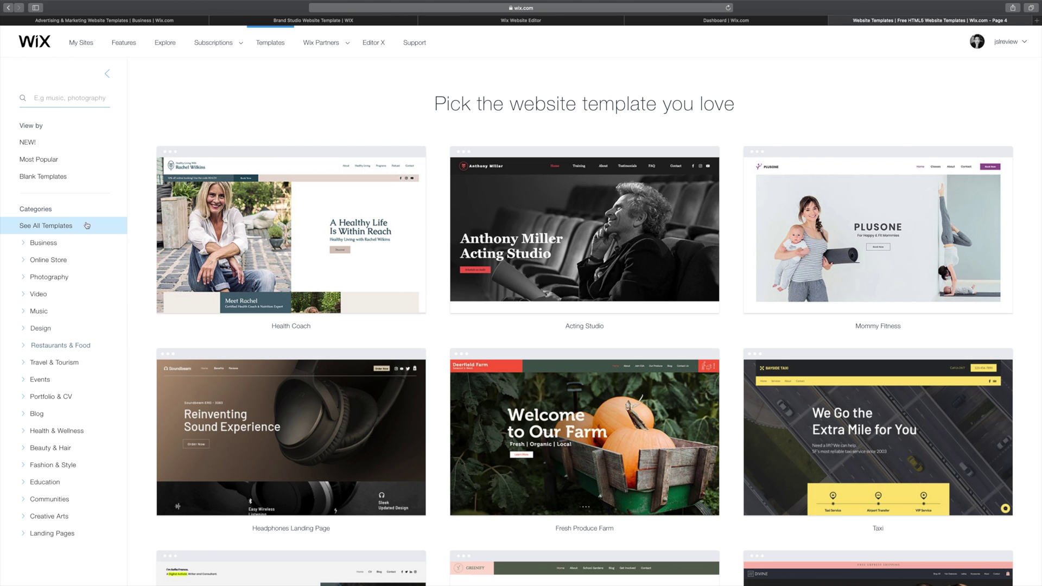
Step: Show the Blank Templates category in the Wix template gallery
{"action": "left_click", "coordinate": [61, 180]}
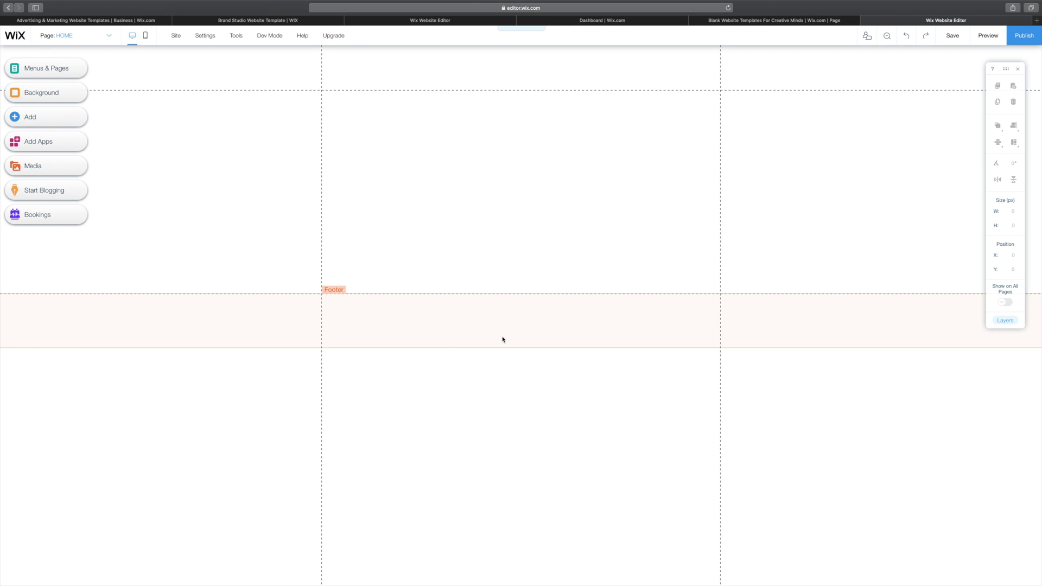
Step: Drag the footer's top edge down to Y 1135, then reselect the page body
{"action": "left_click", "coordinate": [419, 171]}
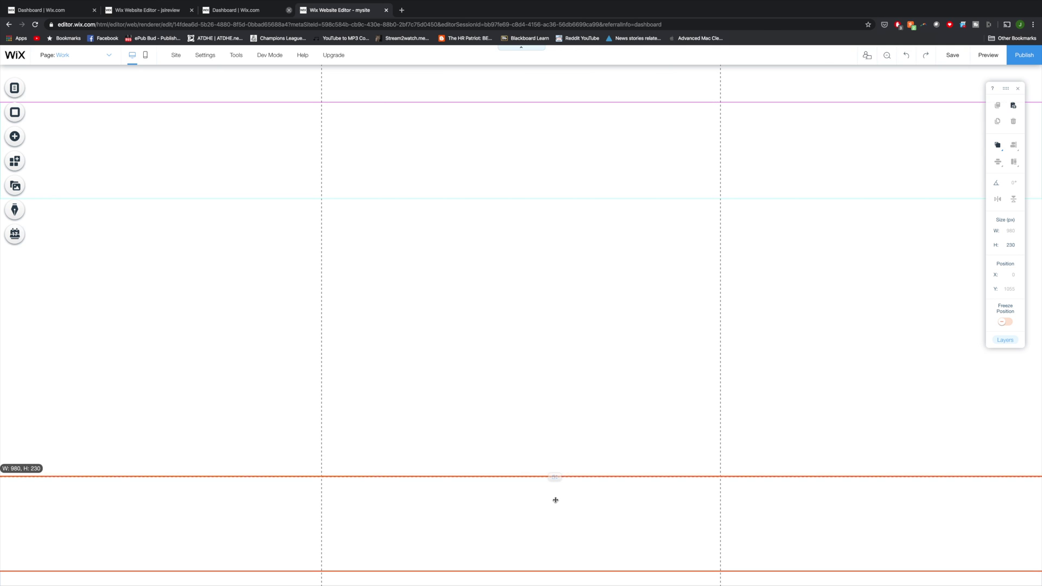
{"action": "left_click_drag", "start_coordinate": [556, 500], "coordinate": [556, 511]}
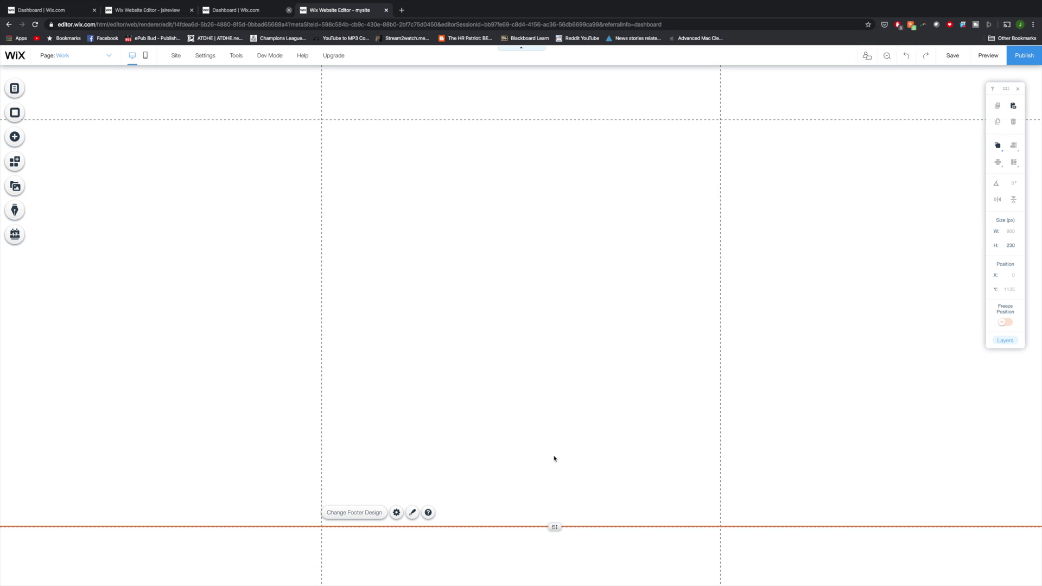
{"action": "left_click", "coordinate": [526, 352]}
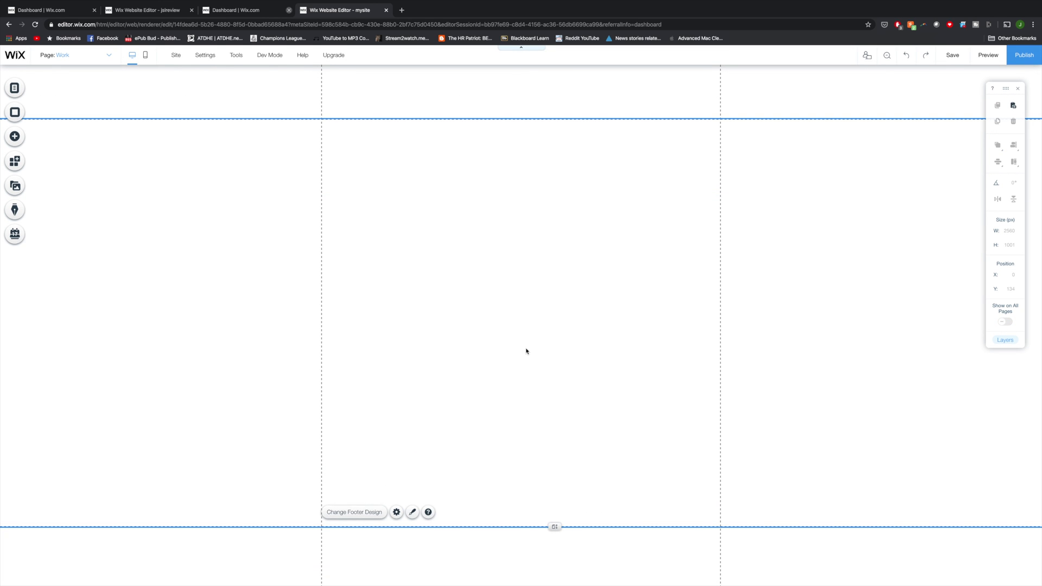
Step: Open the Add panel's Strip designs and scroll to Welcome strips like Your Brand and Fresh Eats
{"action": "left_click", "coordinate": [14, 138]}
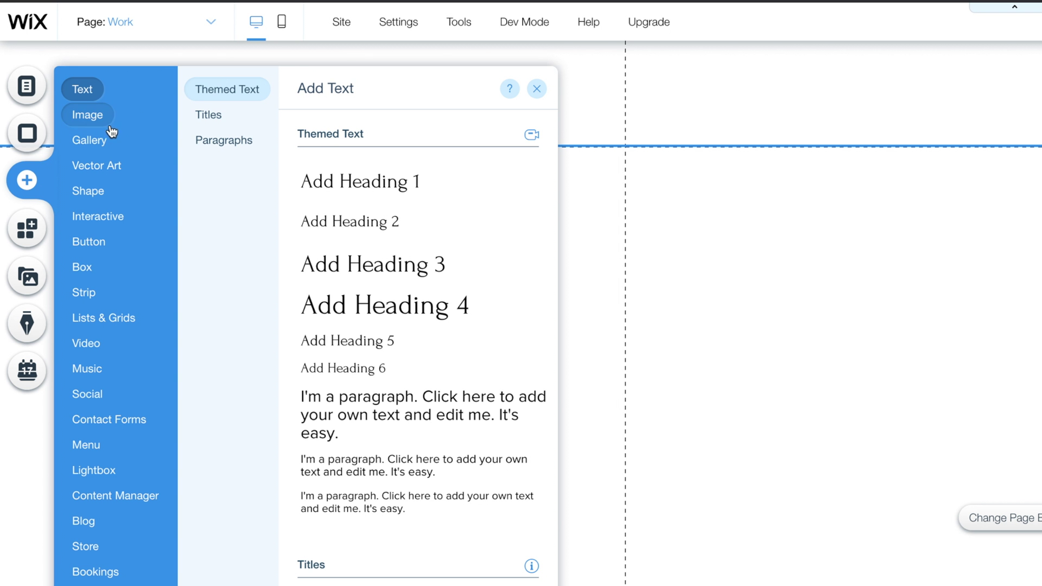
{"action": "mouse_move", "coordinate": [112, 217]}
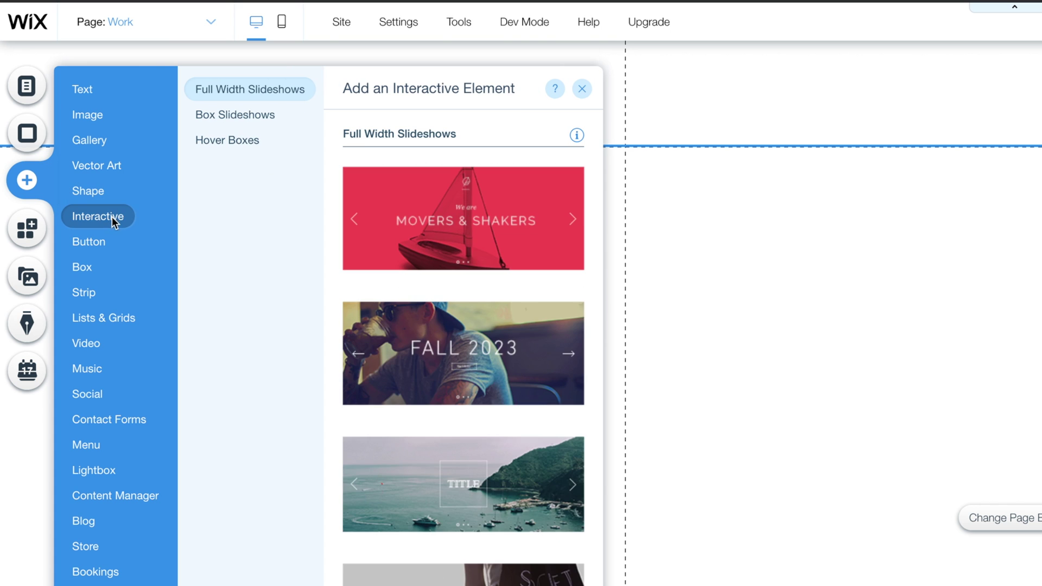
{"action": "mouse_move", "coordinate": [113, 241]}
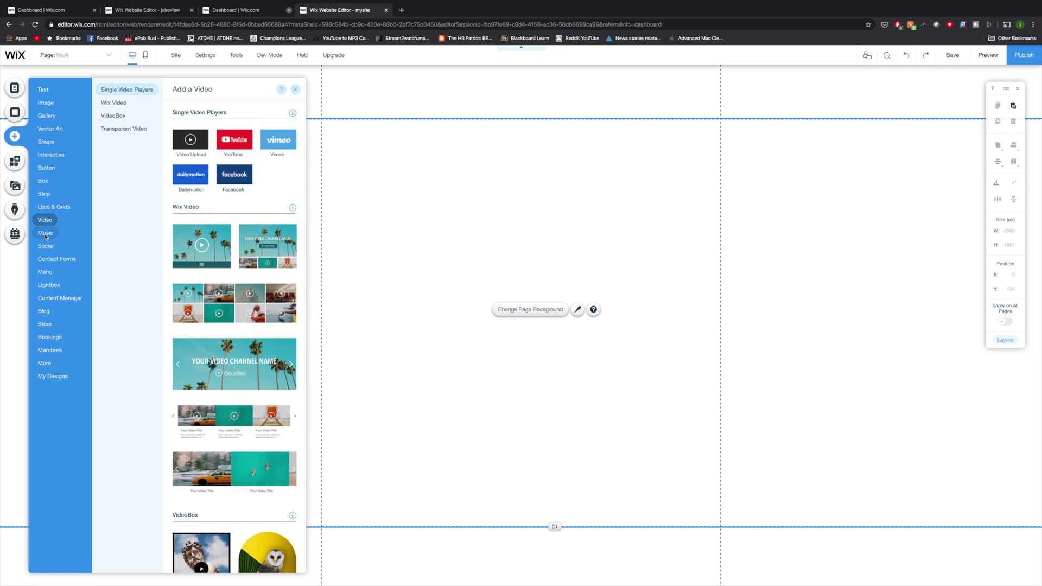
{"action": "mouse_move", "coordinate": [87, 375]}
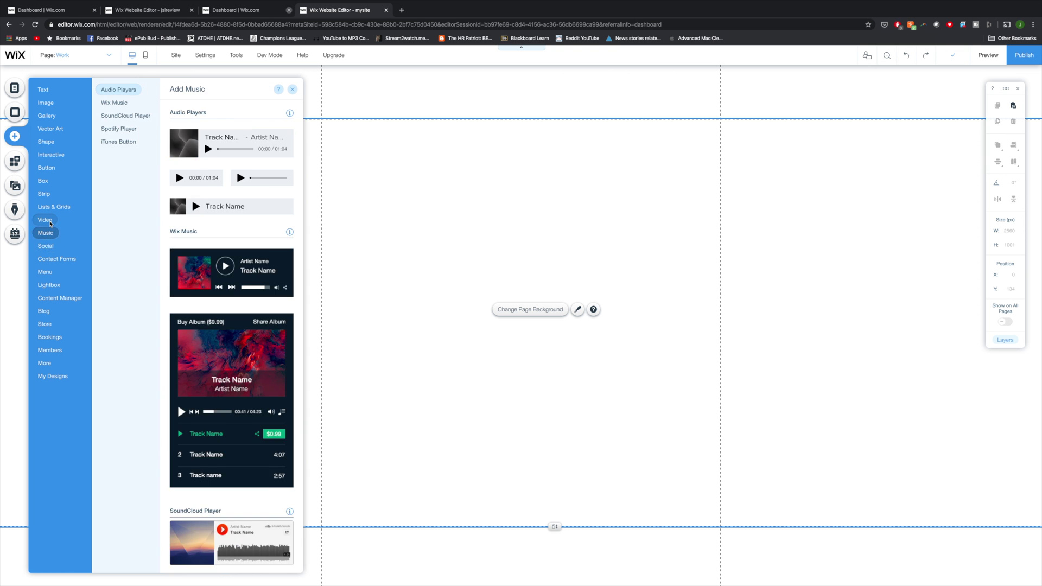
{"action": "mouse_move", "coordinate": [47, 200]}
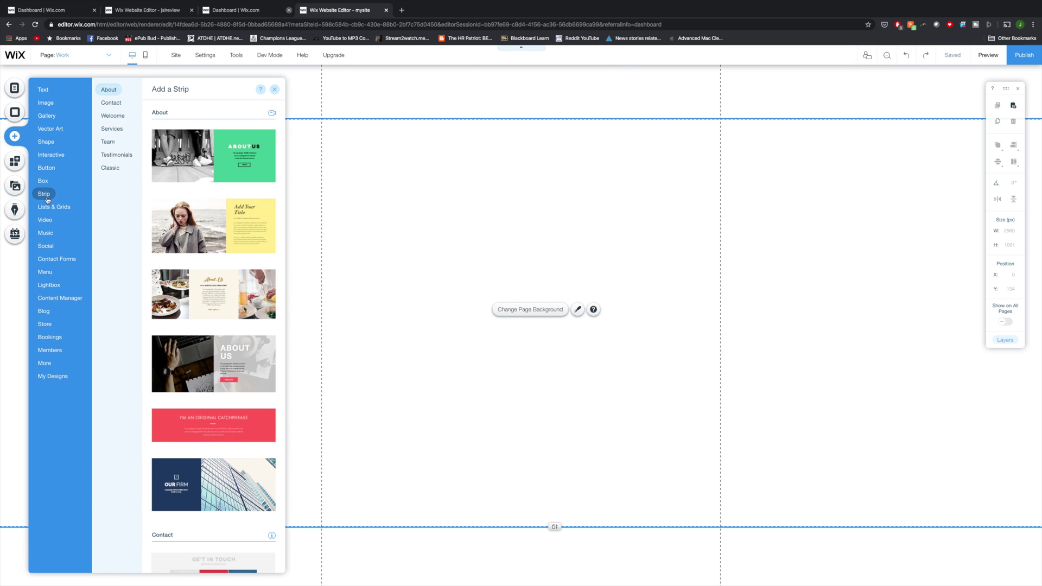
{"action": "scroll", "coordinate": [204, 261], "scroll_direction": "down", "scroll_amount": 12}
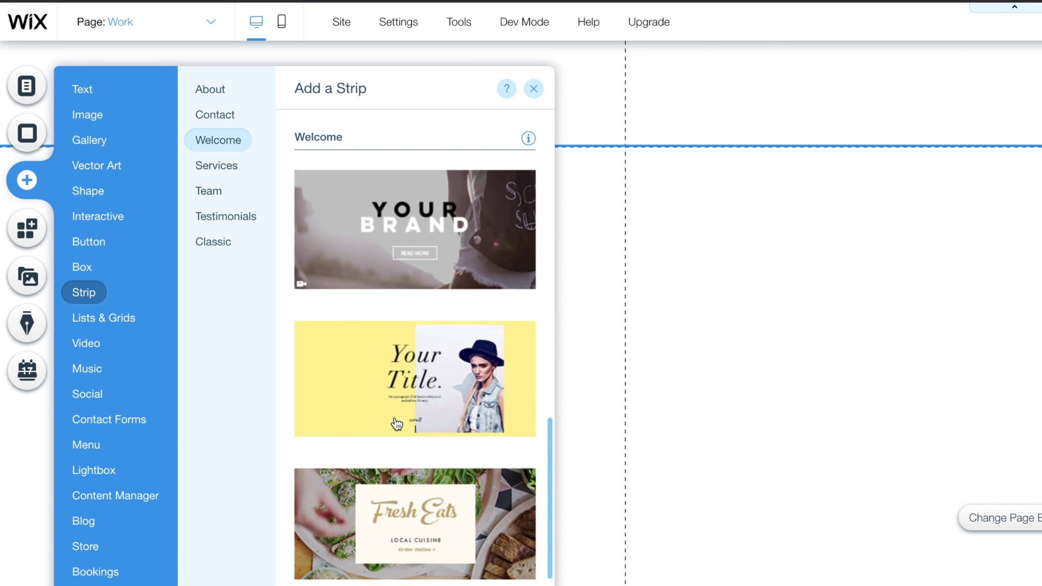
{"action": "scroll", "coordinate": [397, 424], "scroll_direction": "down", "scroll_amount": 5}
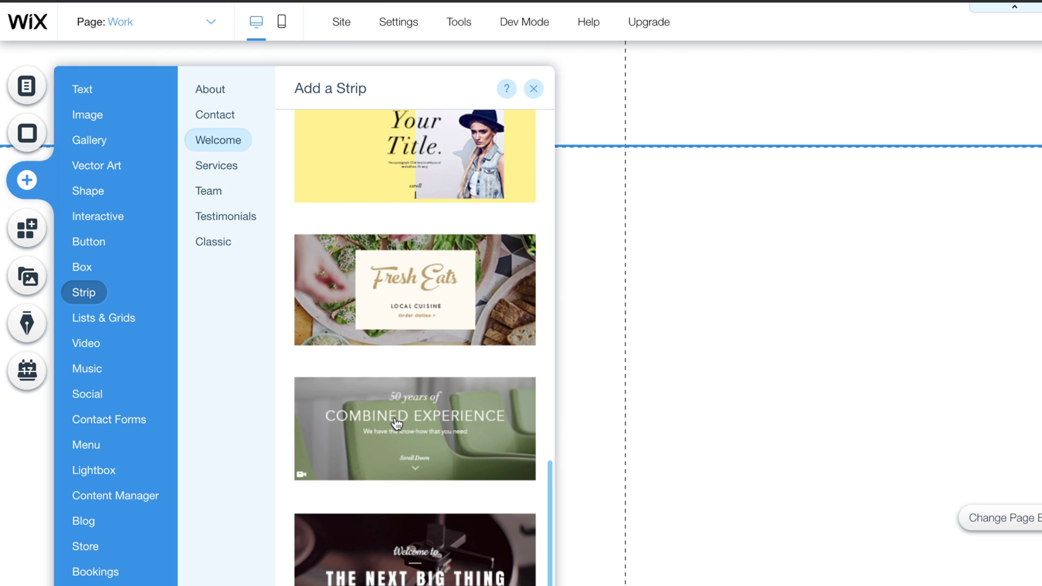
{"action": "scroll", "coordinate": [397, 424], "scroll_direction": "up", "scroll_amount": 6}
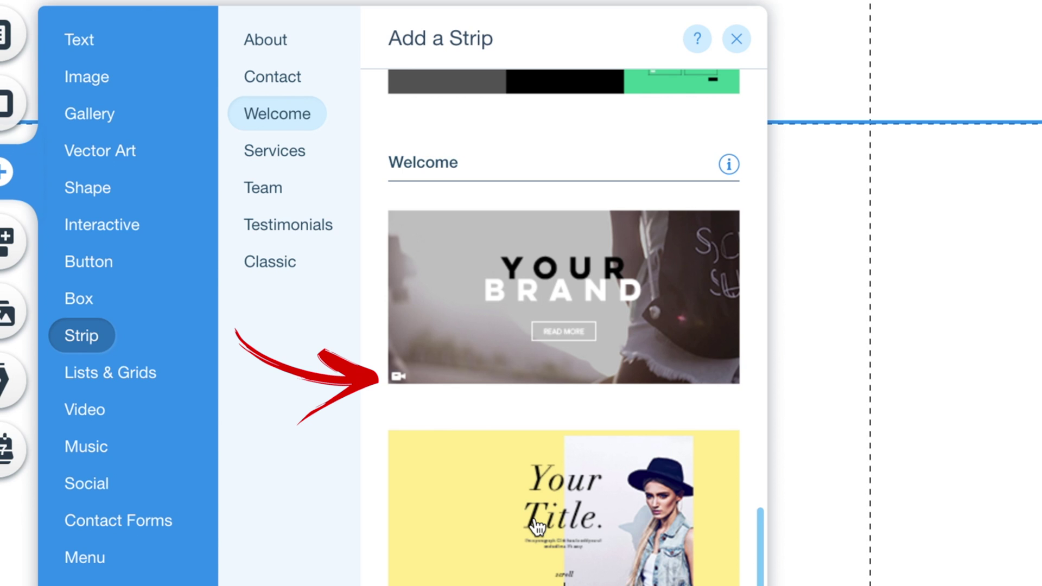
{"action": "scroll", "coordinate": [537, 526], "scroll_direction": "down", "scroll_amount": 3}
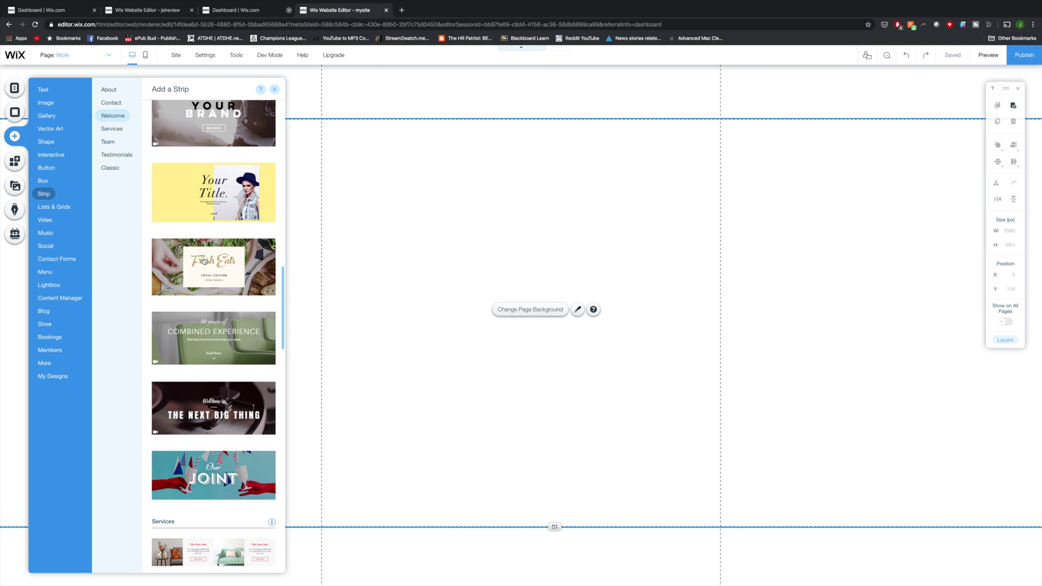
{"action": "scroll", "coordinate": [205, 255], "scroll_direction": "up", "scroll_amount": 2}
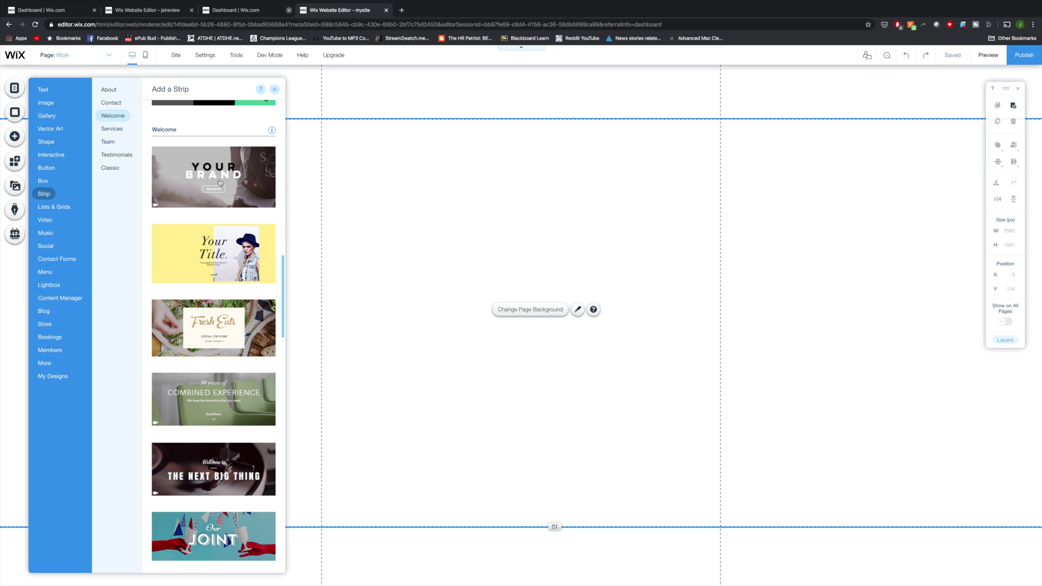
Step: Add the Your Brand welcome strip and preview its video background
{"action": "left_click", "coordinate": [220, 180]}
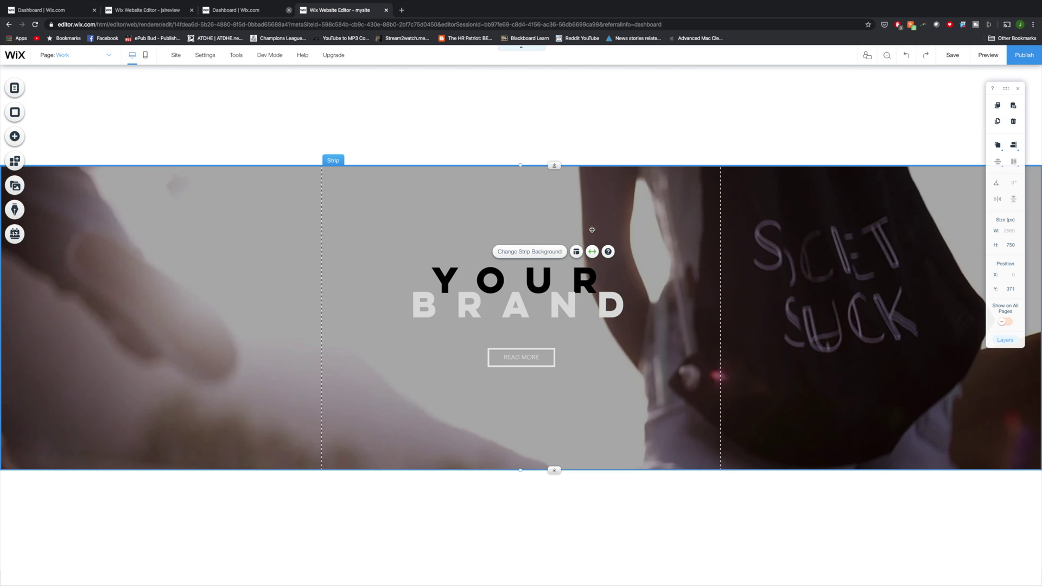
{"action": "left_click", "coordinate": [540, 256]}
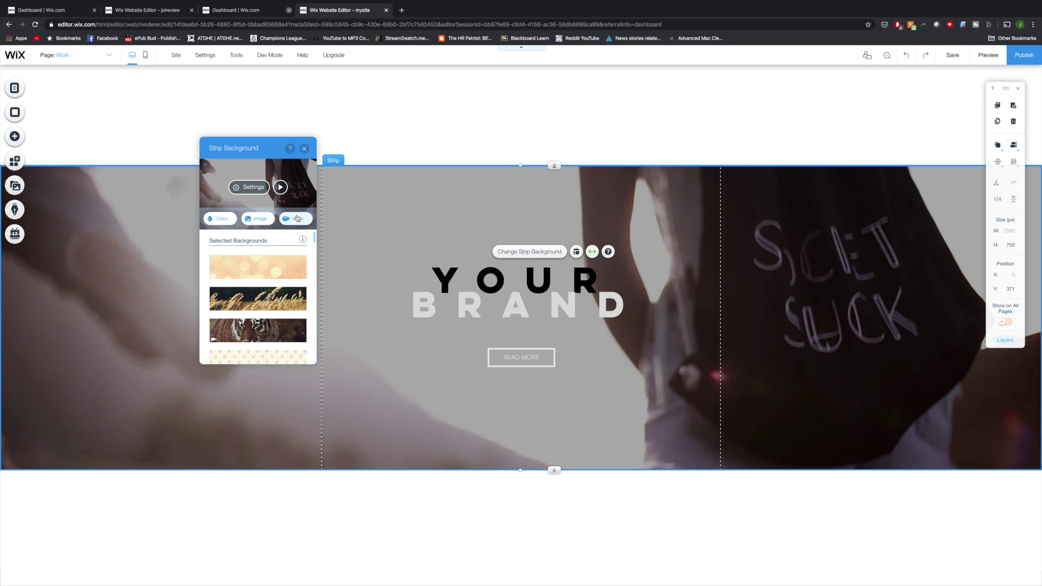
{"action": "left_click", "coordinate": [280, 187]}
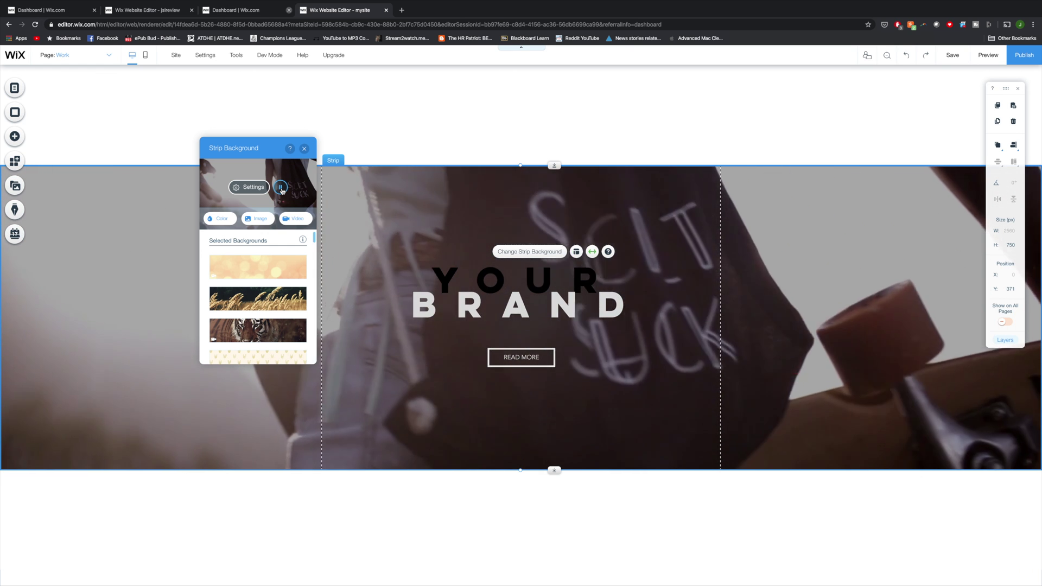
Step: Drag the strip to the top of the page at Y 0 and start editing its YOUR BRAND heading
{"action": "left_click_drag", "start_coordinate": [626, 427], "coordinate": [639, 320]}
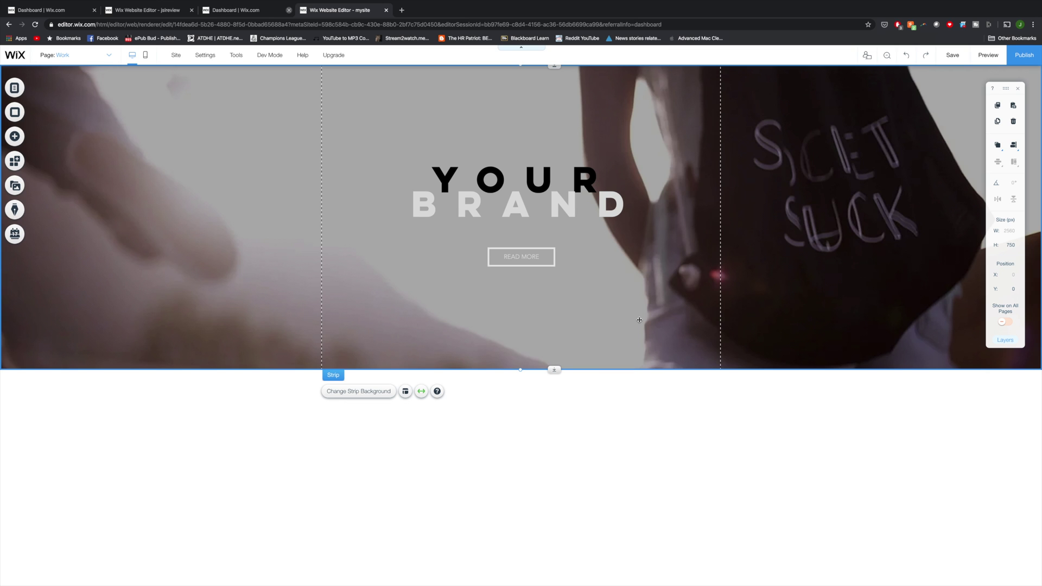
{"action": "left_click", "coordinate": [521, 192]}
{"action": "left_click", "coordinate": [335, 155]}
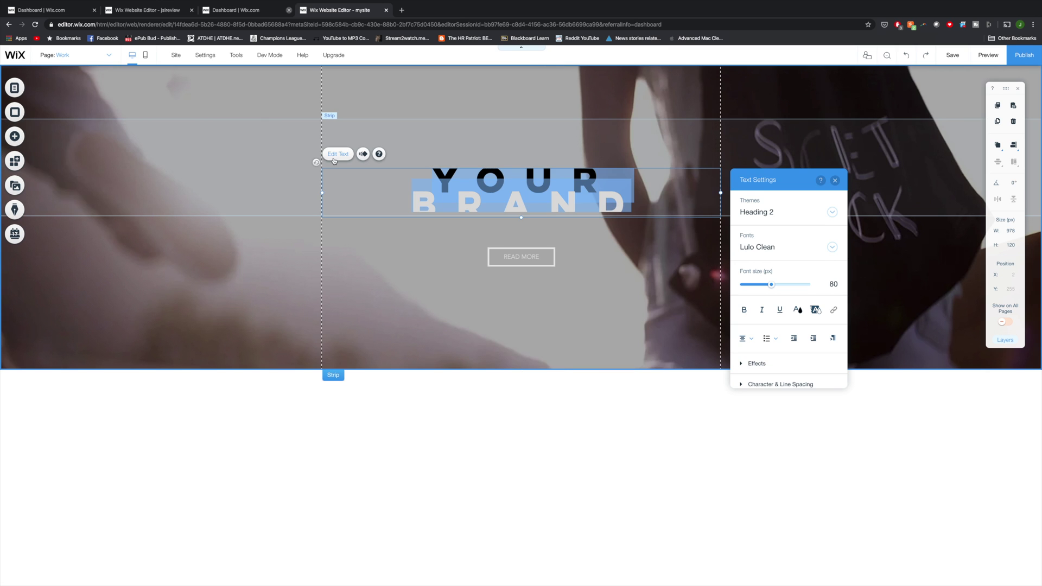
Step: Change the heading text to 'JSL Review' and set it in Oswald Extra Light
{"action": "type", "text": "JSL Review"}
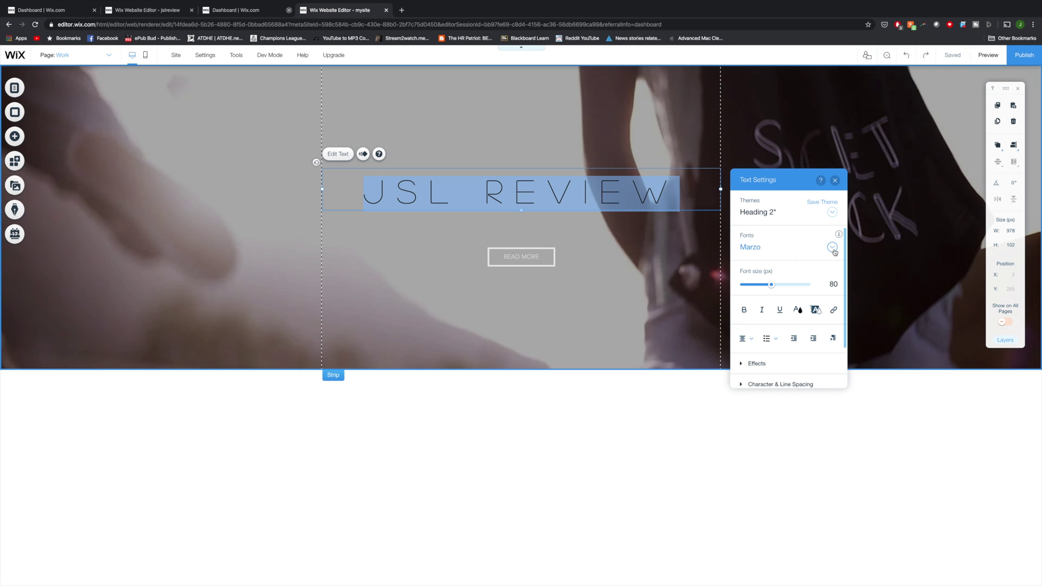
{"action": "left_click", "coordinate": [833, 248]}
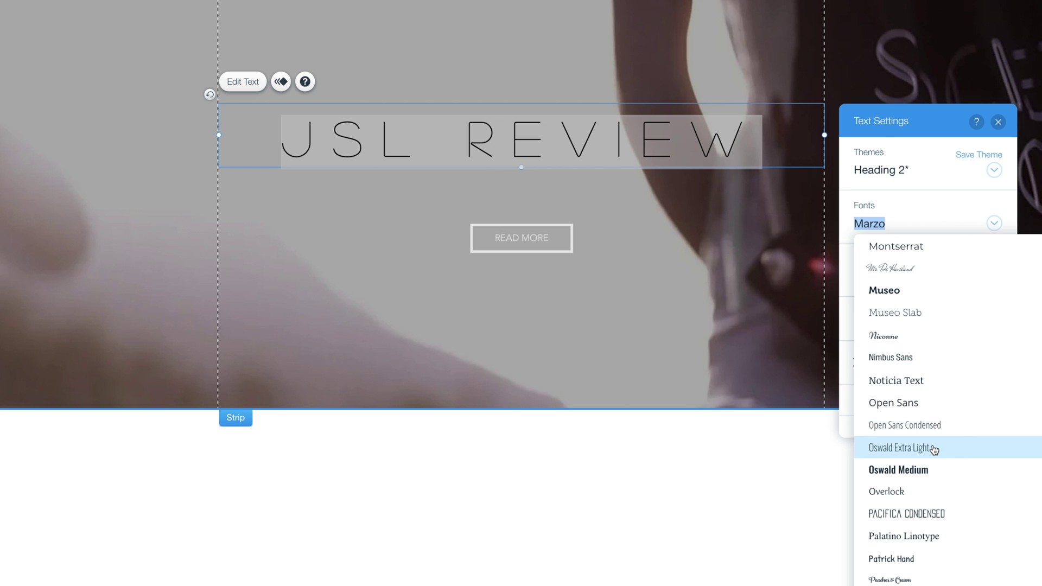
{"action": "left_click", "coordinate": [933, 448]}
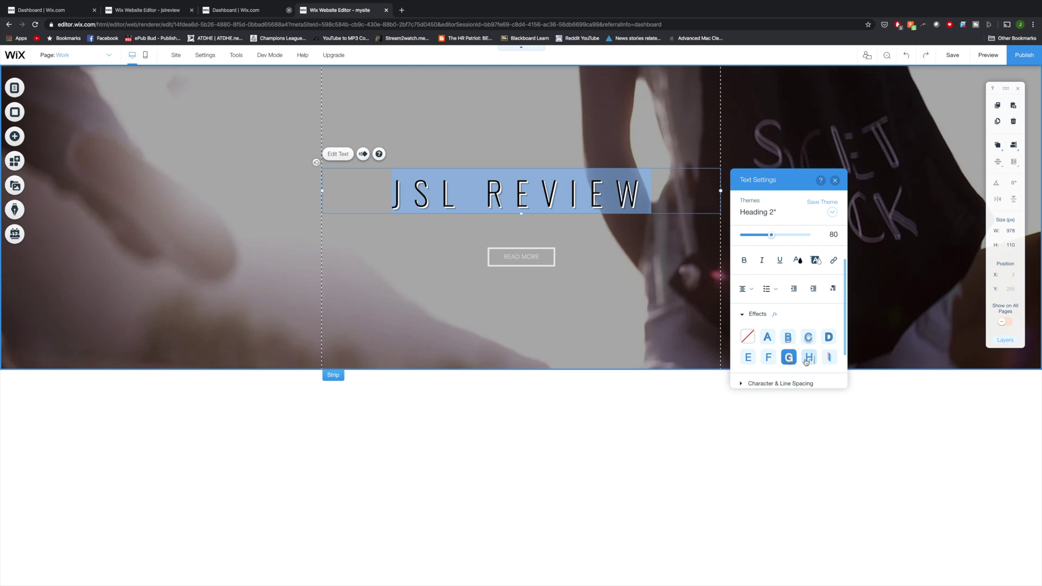
Step: Give the heading the C shadow effect and tighten its character spacing to 0.3
{"action": "left_click", "coordinate": [959, 390]}
{"action": "left_click", "coordinate": [830, 359]}
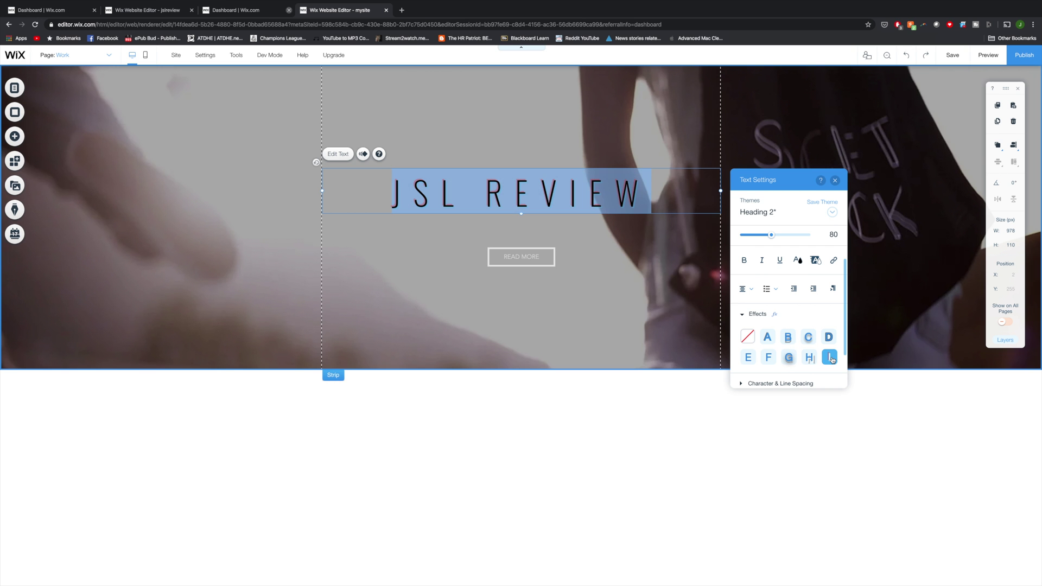
{"action": "left_click", "coordinate": [814, 343]}
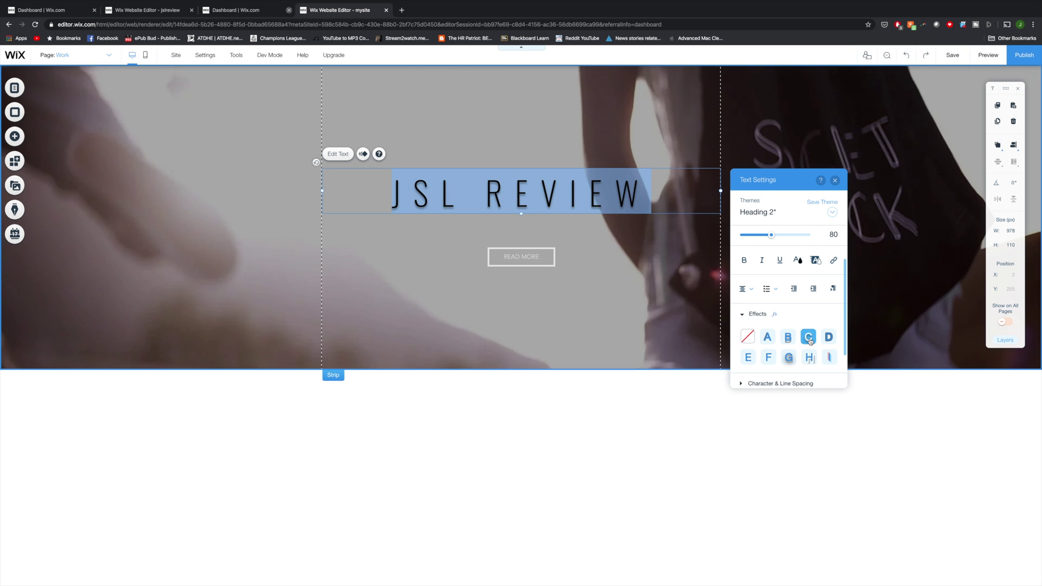
{"action": "left_click", "coordinate": [771, 384]}
{"action": "left_click_drag", "start_coordinate": [785, 317], "coordinate": [774, 317]}
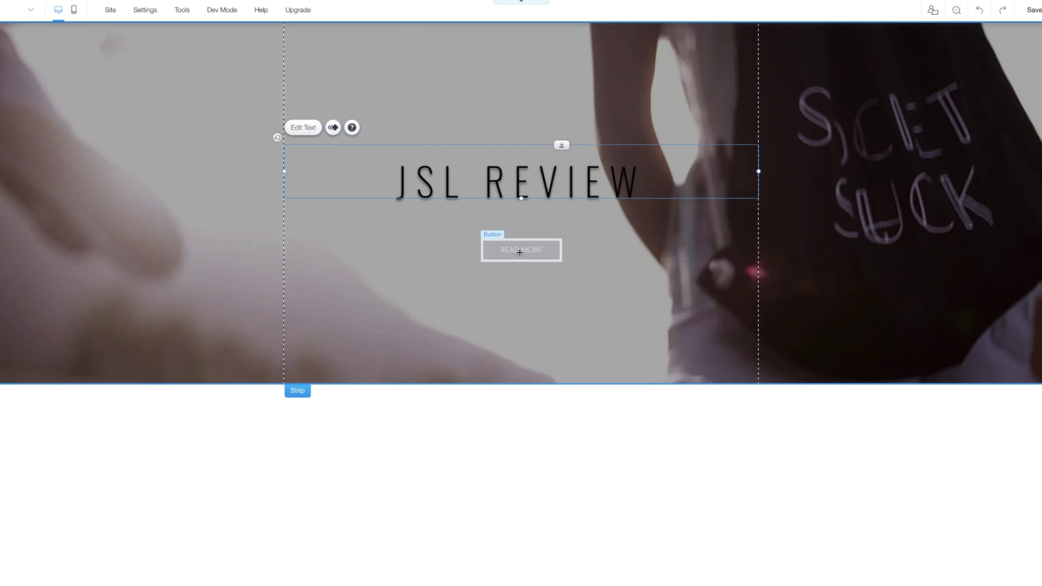
{"action": "left_click", "coordinate": [531, 252]}
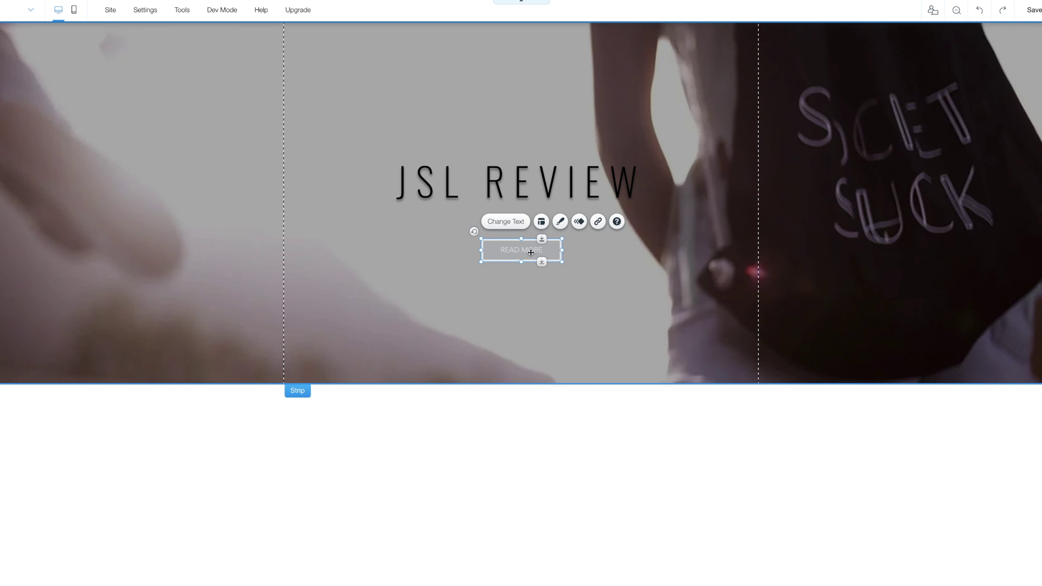
{"action": "left_click", "coordinate": [505, 222]}
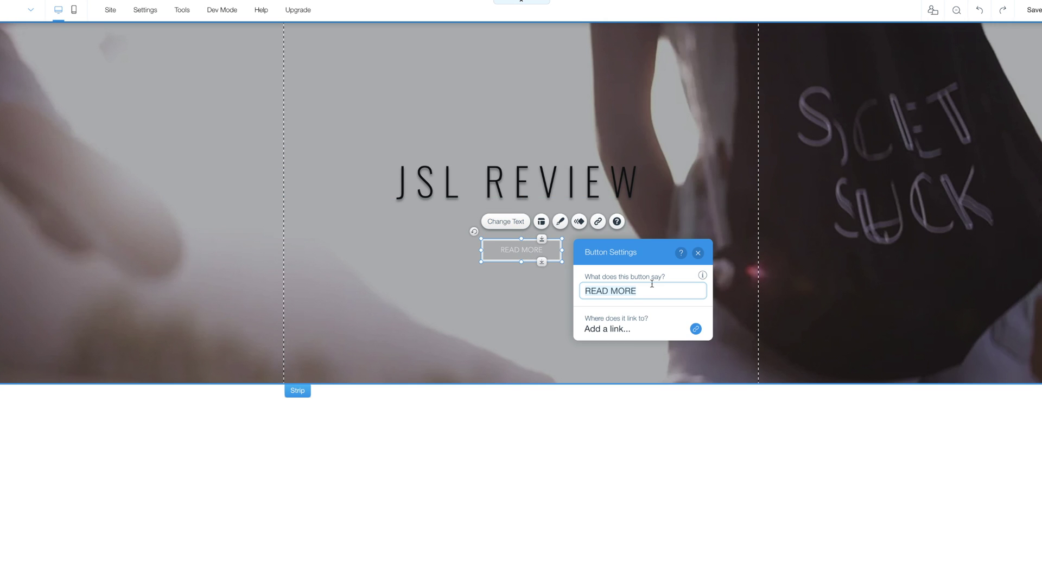
{"action": "type", "text": "VIEW CHANNEL"}
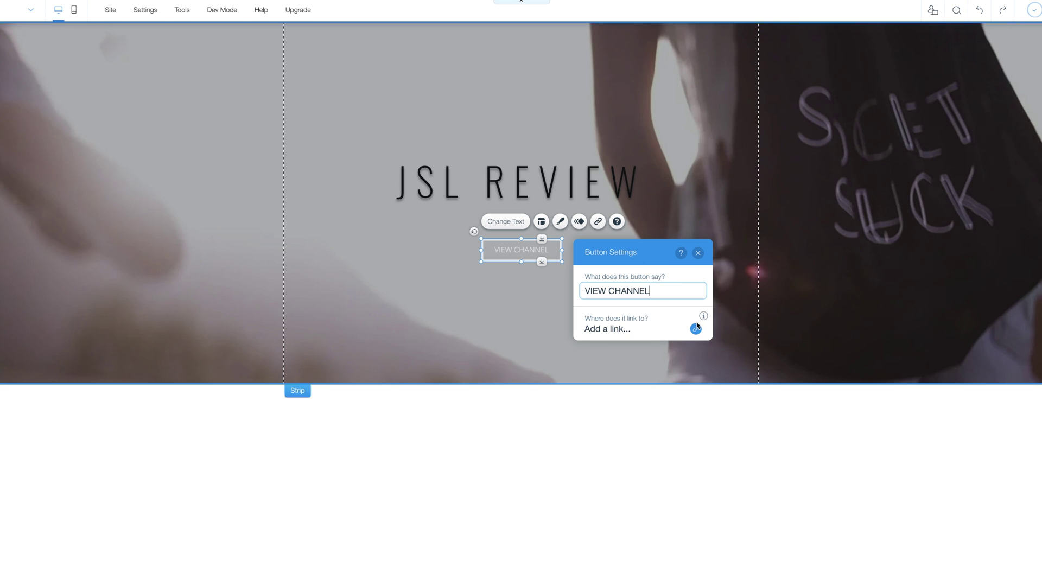
{"action": "left_click", "coordinate": [695, 329]}
{"action": "left_click", "coordinate": [732, 187]}
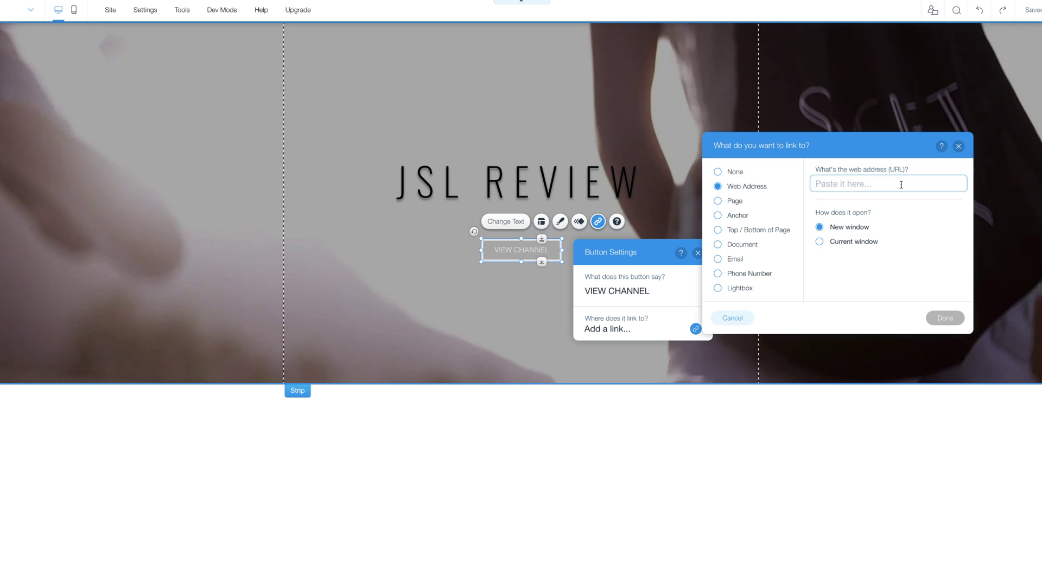
{"action": "type", "text": "www.youtube.com/jslreview"}
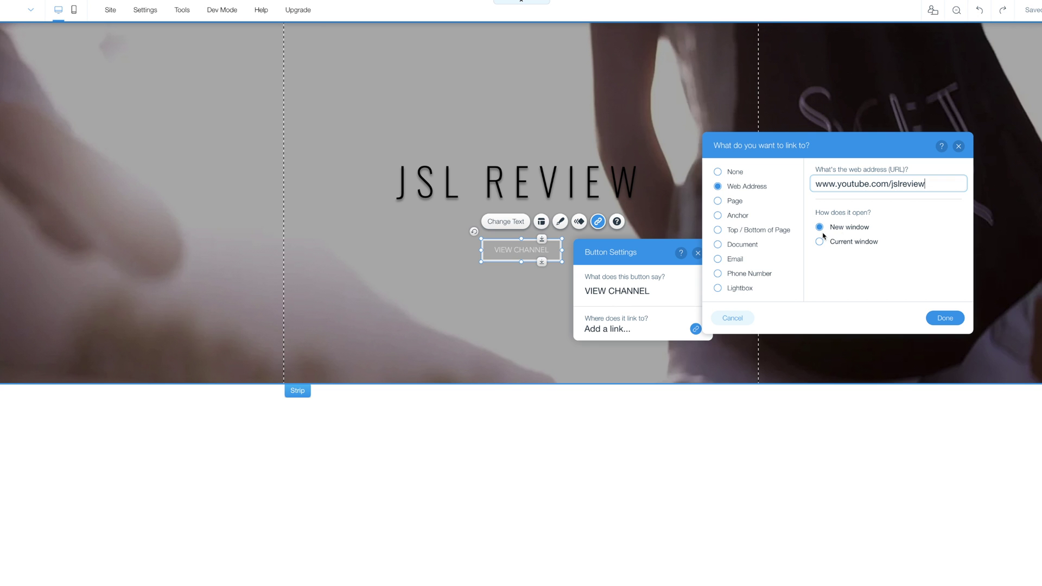
{"action": "left_click", "coordinate": [938, 319]}
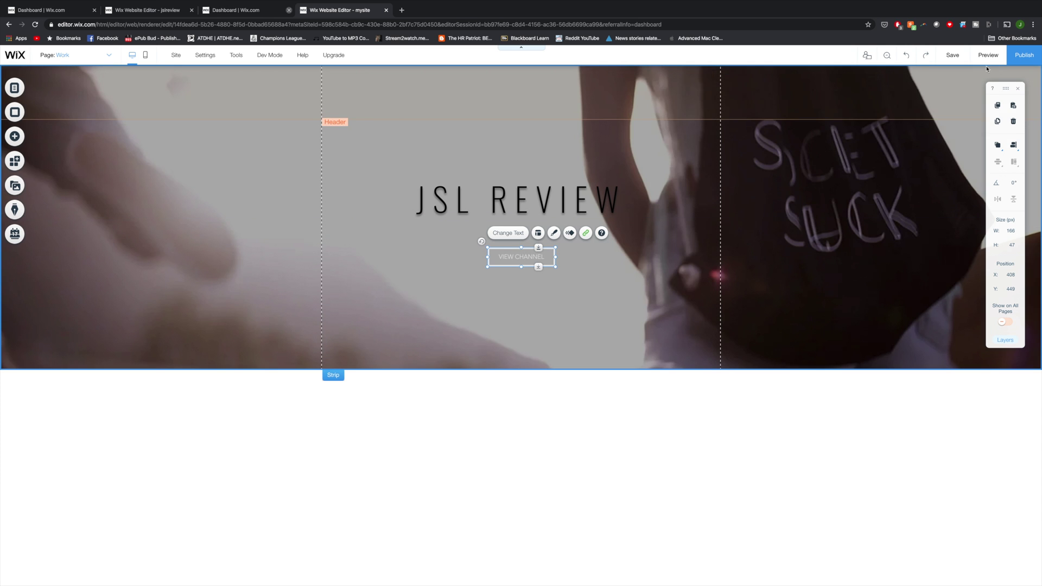
Step: Preview the site, confirm VIEW CHANNEL opens the JSL Review YouTube channel, then return to editing
{"action": "left_click", "coordinate": [988, 54]}
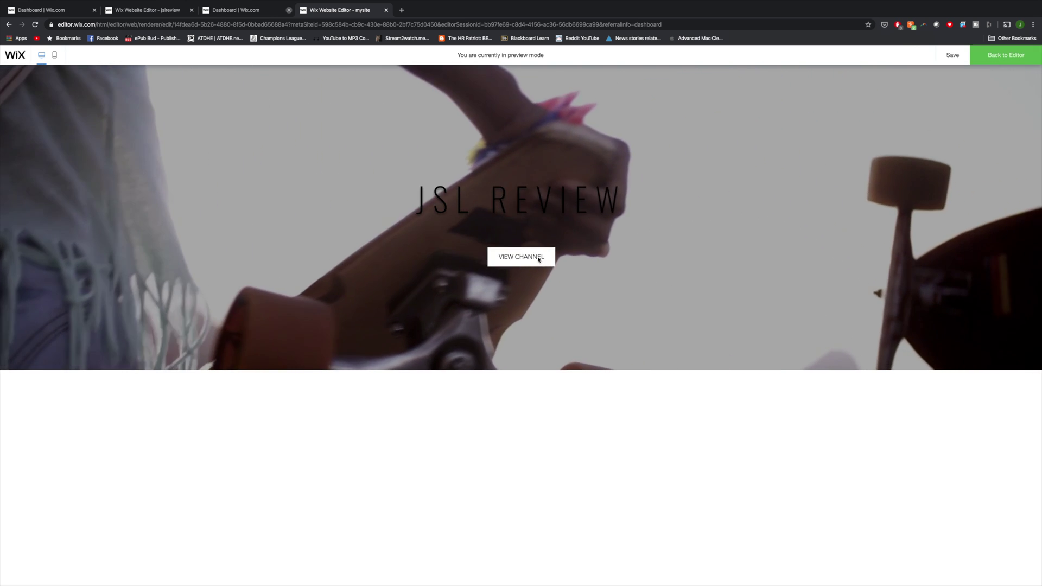
{"action": "left_click", "coordinate": [538, 258]}
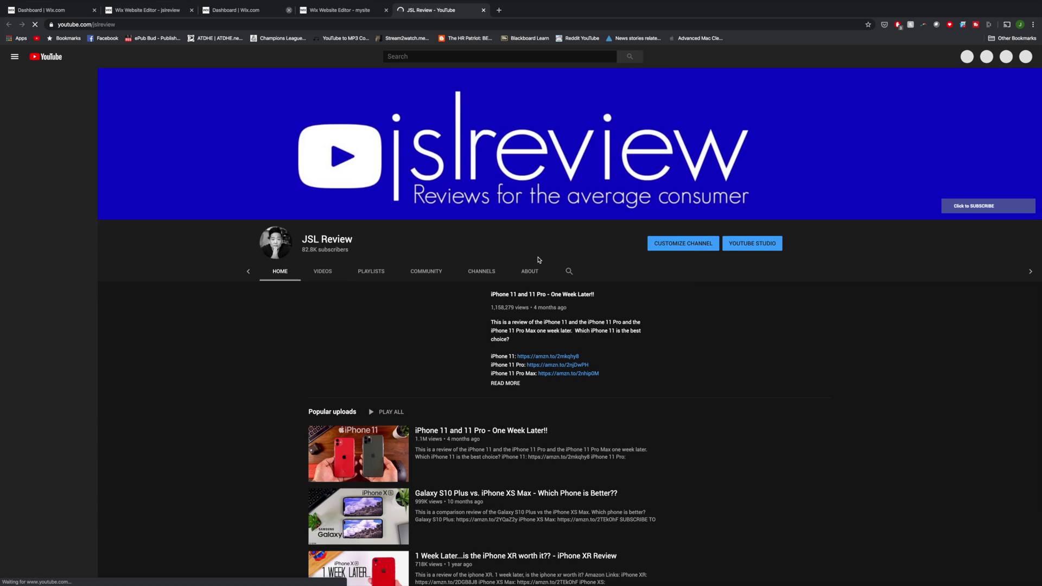
{"action": "key", "text": "super+w"}
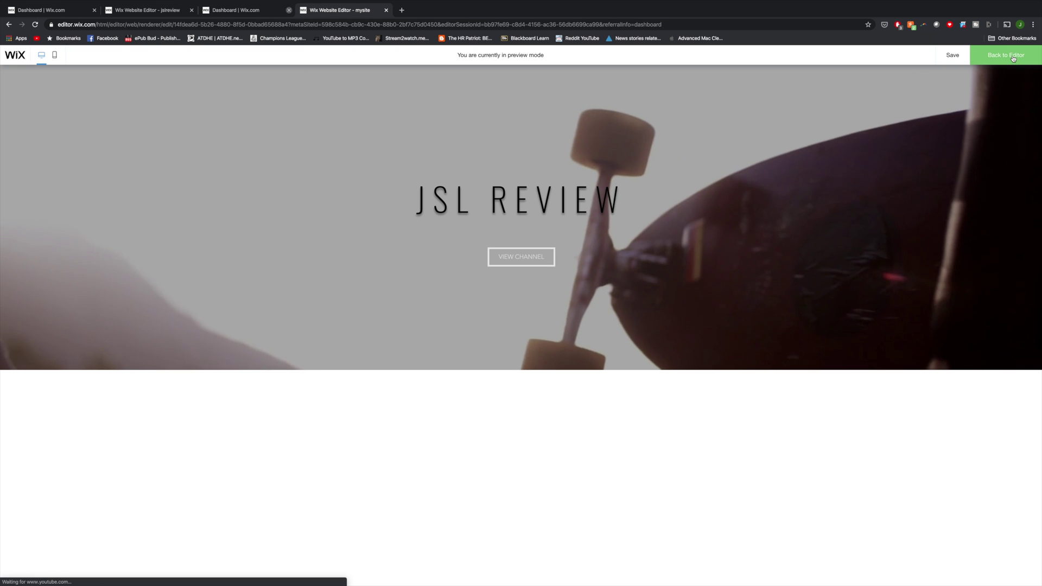
{"action": "left_click", "coordinate": [1013, 57]}
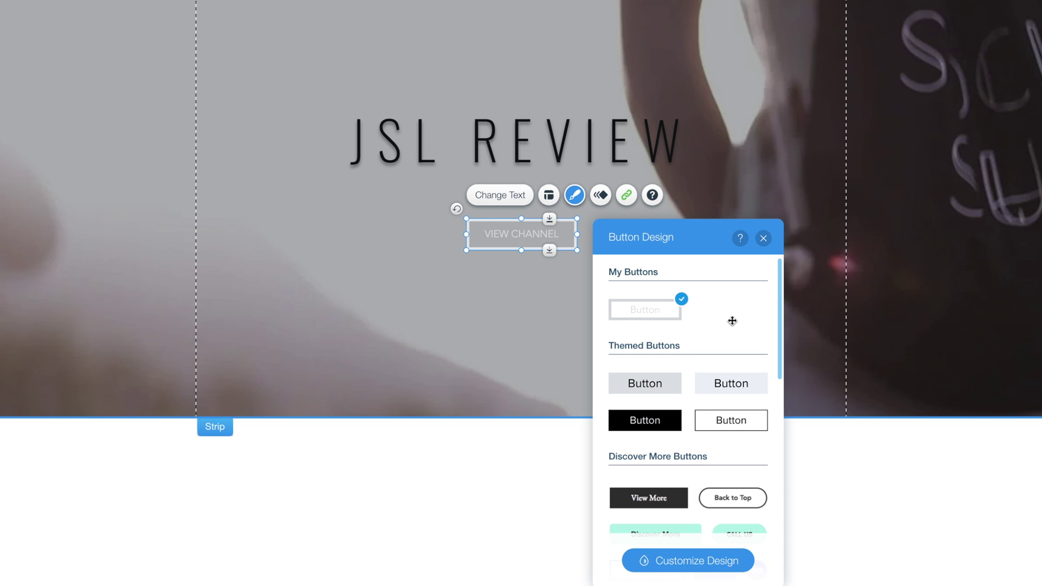
Step: Make VIEW CHANNEL solid black, nudge it up to X 408, Y 419, and open the strip background options
{"action": "left_click", "coordinate": [669, 430]}
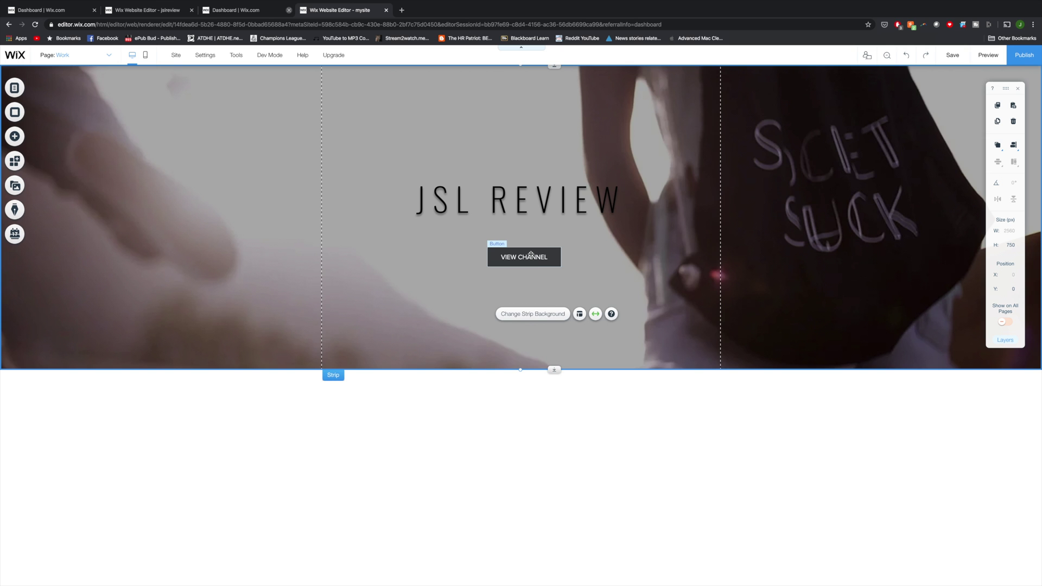
{"action": "left_click", "coordinate": [531, 250]}
{"action": "left_click_drag", "start_coordinate": [530, 250], "coordinate": [531, 242]}
{"action": "left_click", "coordinate": [529, 295]}
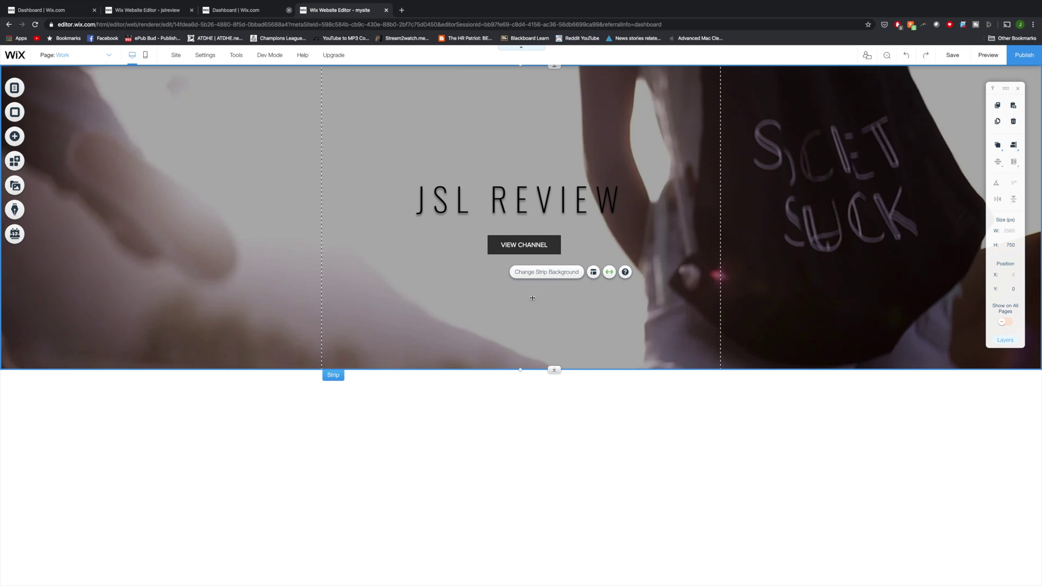
{"action": "double_click", "coordinate": [532, 298]}
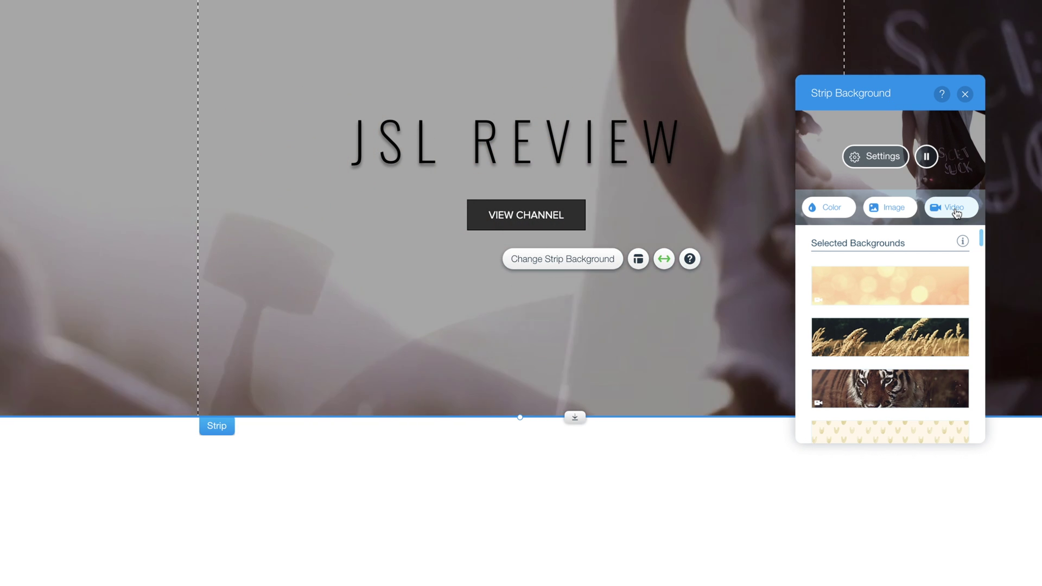
Step: Upload wix videos3.mov from the JSL Review folder as the header strip's background video
{"action": "left_click", "coordinate": [956, 211]}
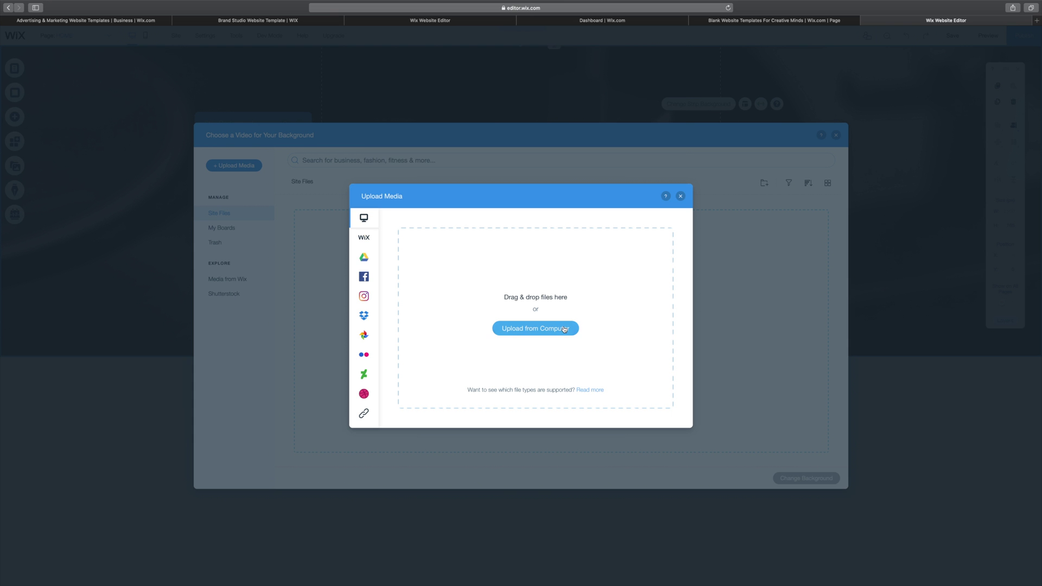
{"action": "left_click", "coordinate": [564, 329]}
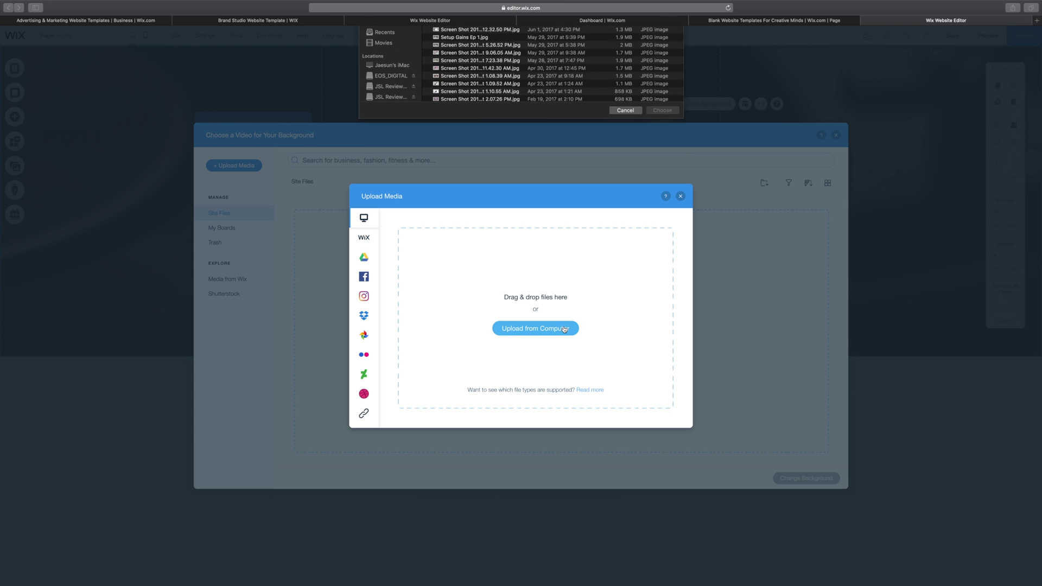
{"action": "left_click", "coordinate": [396, 90]}
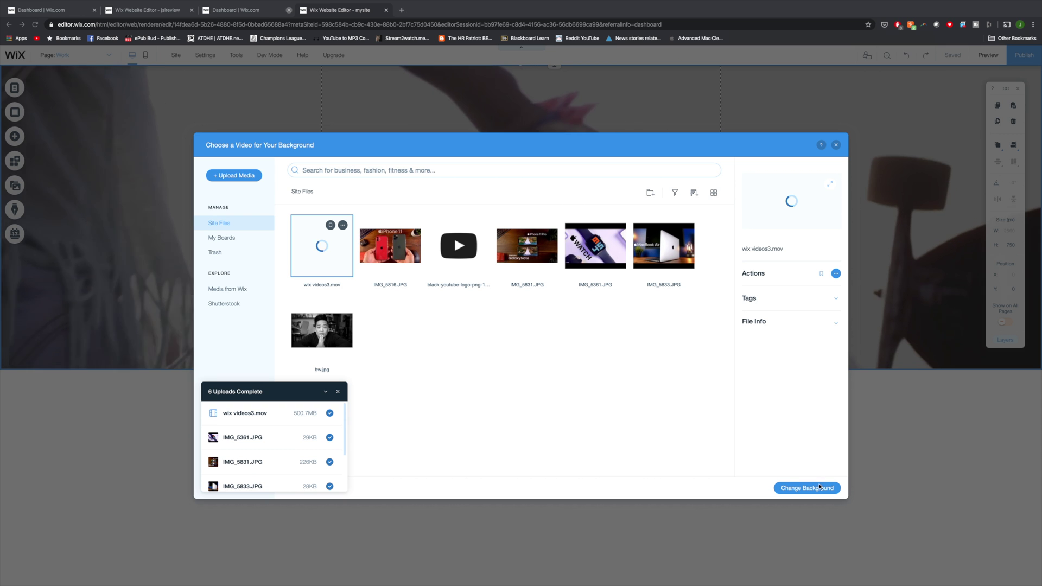
{"action": "left_click", "coordinate": [929, 520]}
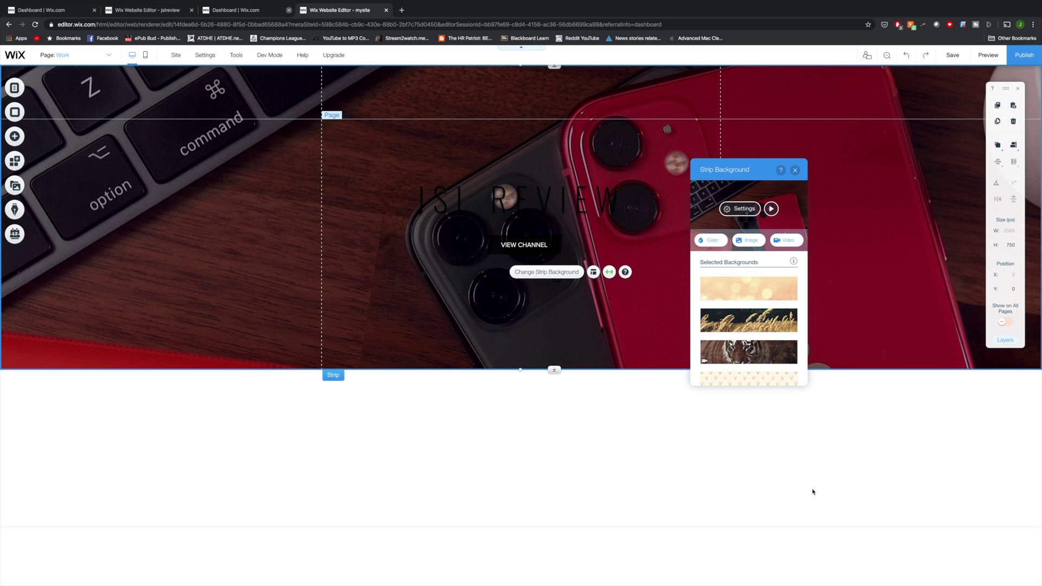
Step: Play and pause the background video, then set its colour overlay opacity to 9%
{"action": "left_click", "coordinate": [771, 210]}
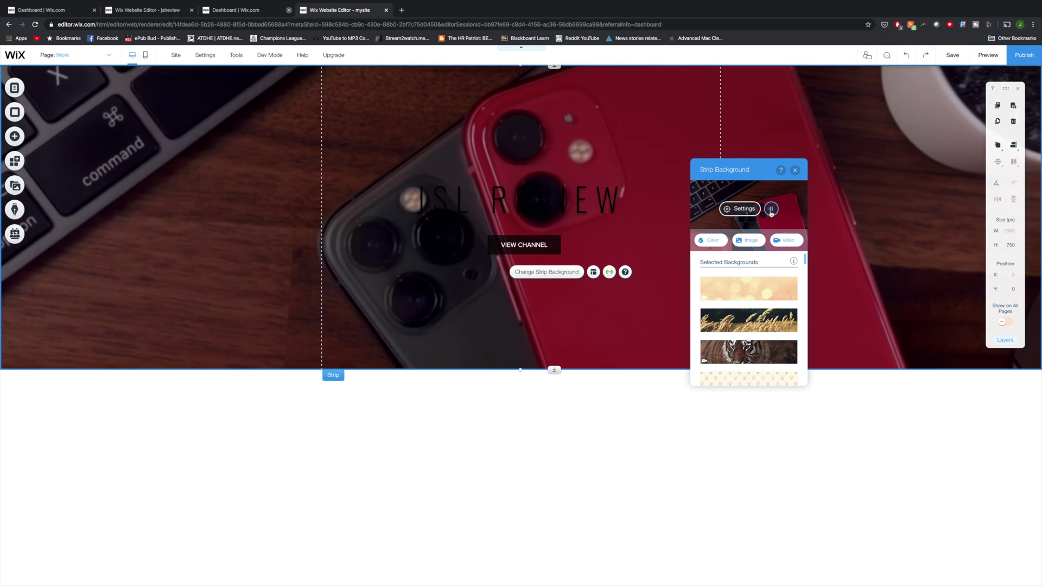
{"action": "left_click", "coordinate": [772, 210]}
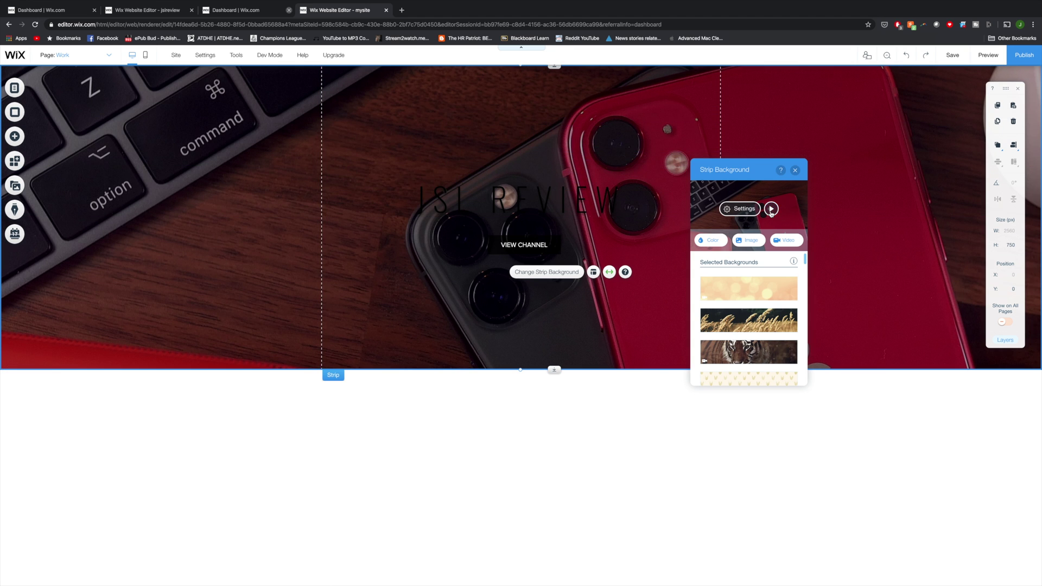
{"action": "left_click", "coordinate": [771, 210]}
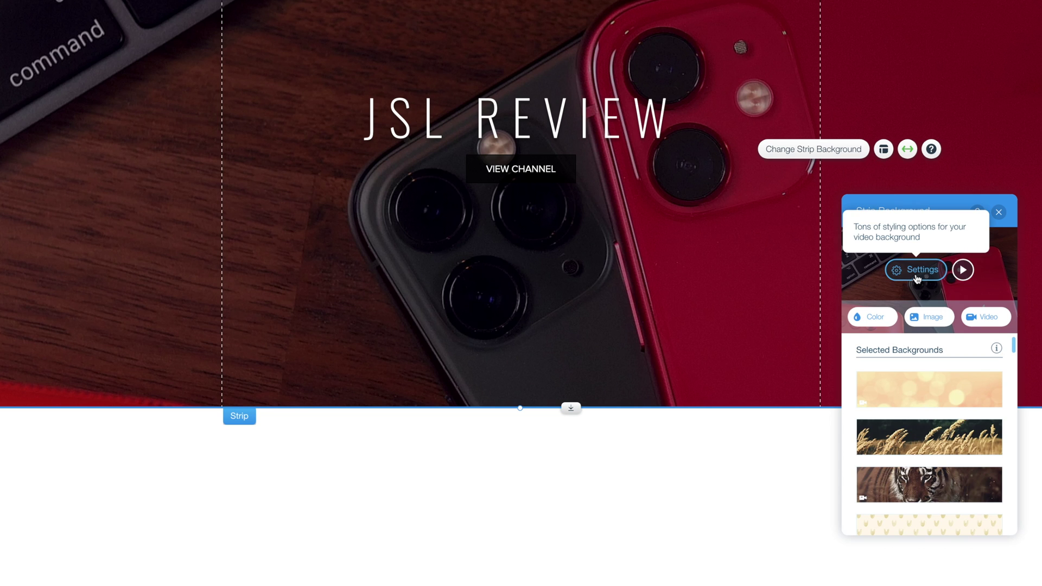
{"action": "left_click", "coordinate": [917, 271]}
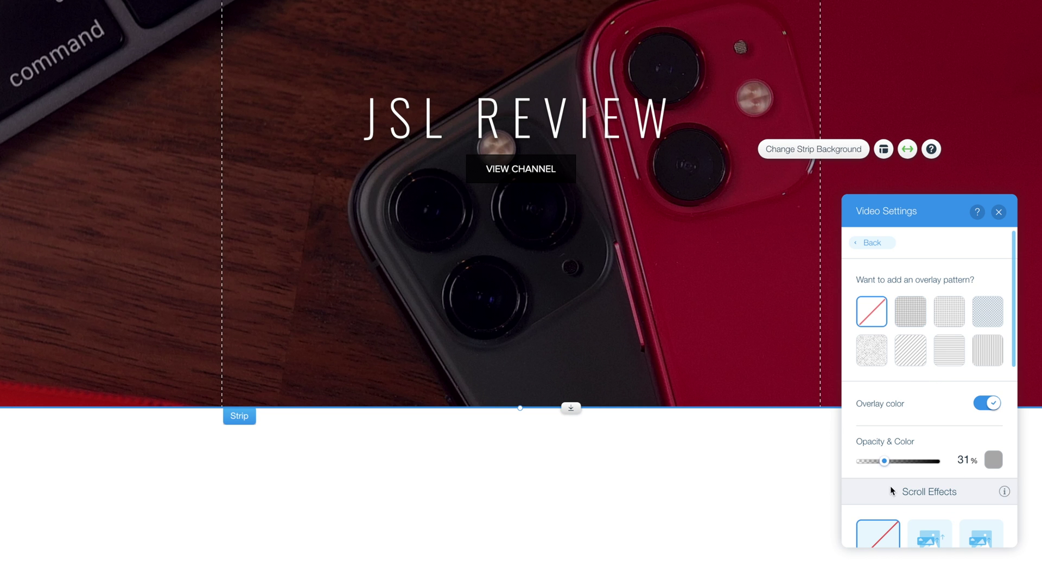
{"action": "left_click_drag", "start_coordinate": [885, 462], "coordinate": [867, 461]}
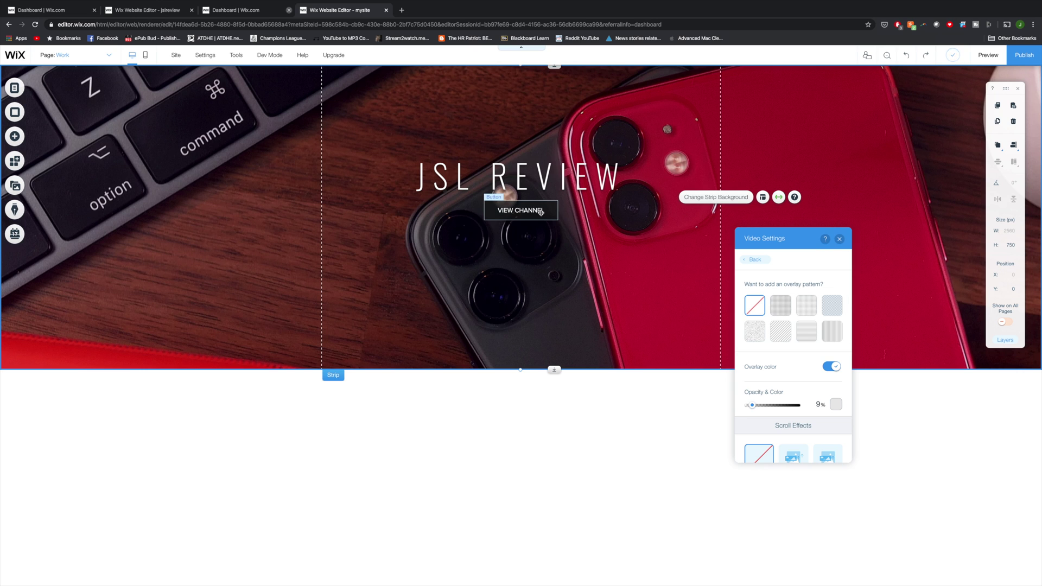
Step: Give the VIEW CHANNEL button a white fill at 74% opacity with black text
{"action": "left_click", "coordinate": [540, 212]}
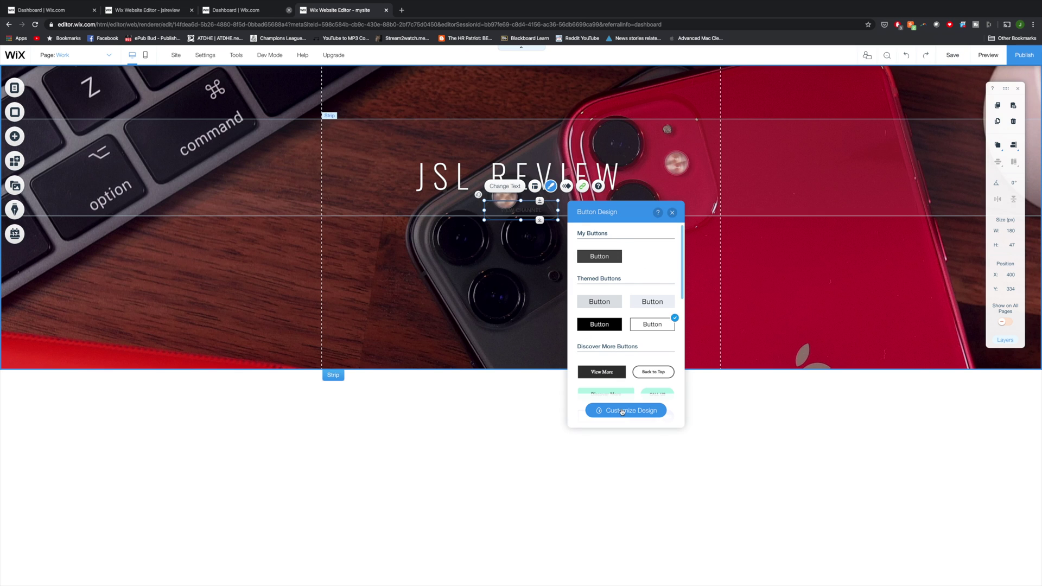
{"action": "left_click", "coordinate": [626, 411]}
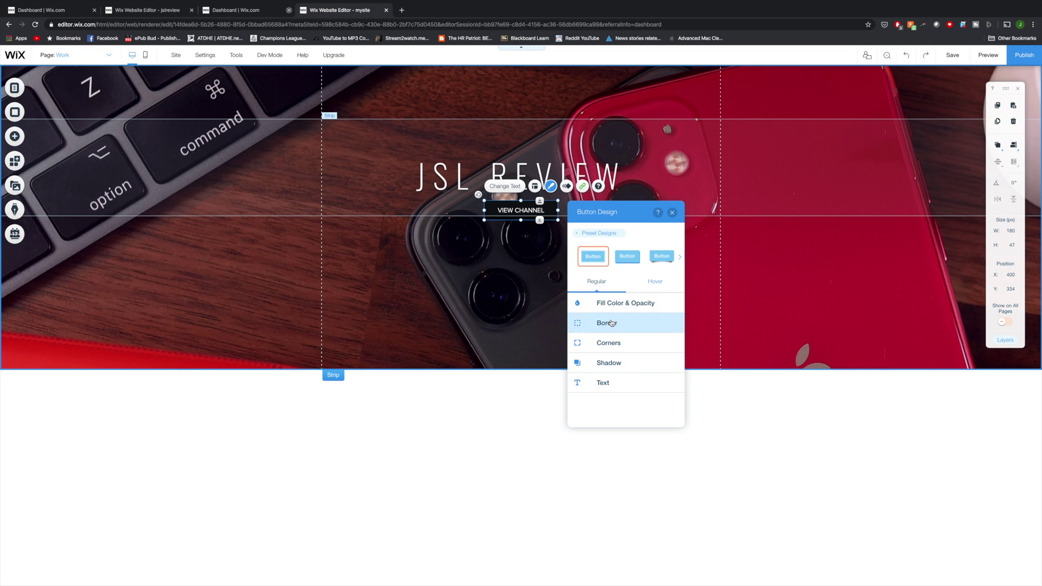
{"action": "left_click", "coordinate": [617, 304]}
{"action": "left_click", "coordinate": [669, 334]}
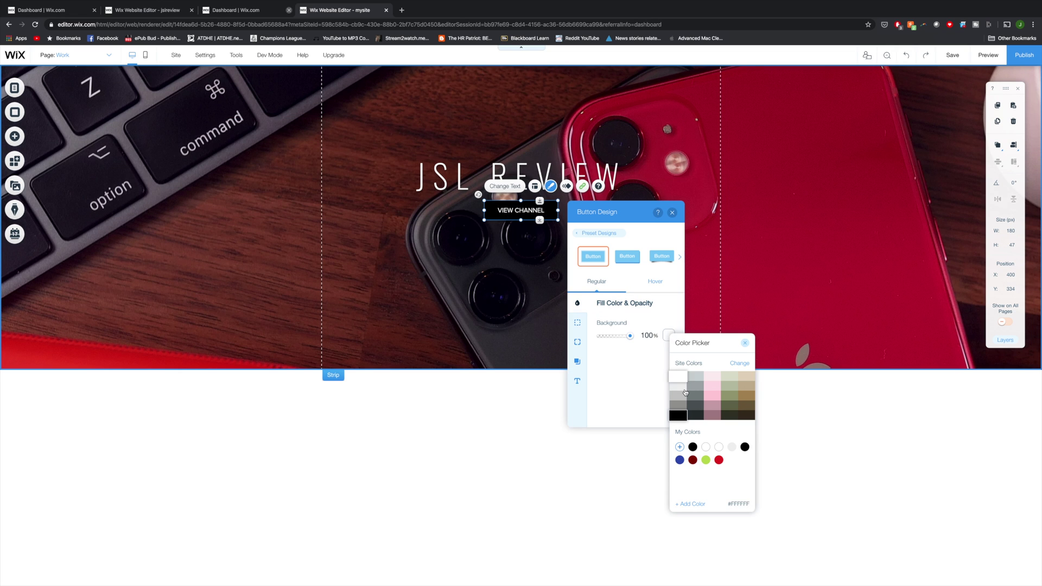
{"action": "left_click", "coordinate": [683, 381]}
{"action": "left_click_drag", "start_coordinate": [630, 336], "coordinate": [625, 337]}
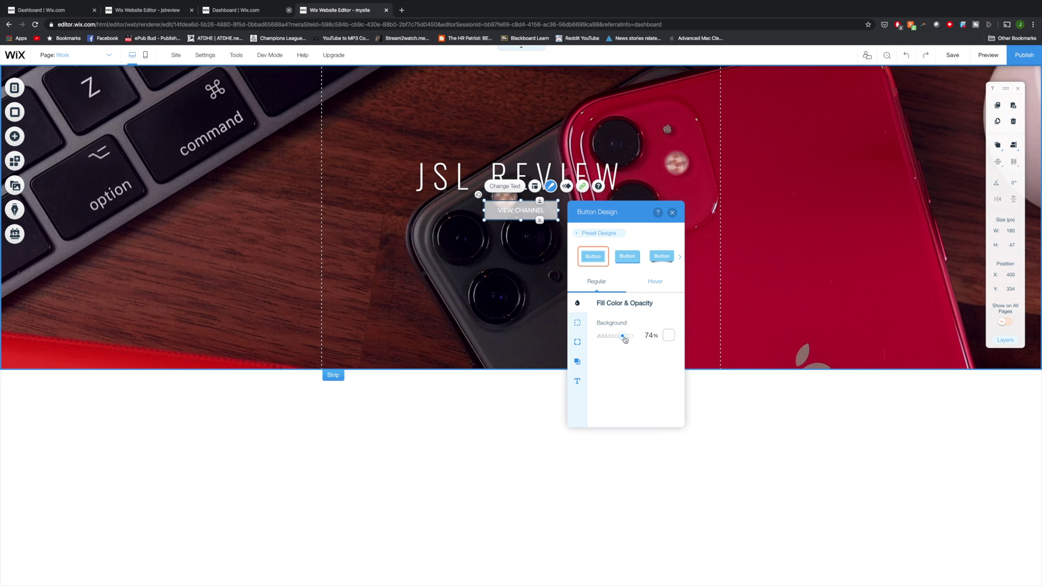
{"action": "left_click", "coordinate": [578, 381]}
{"action": "left_click", "coordinate": [667, 323]}
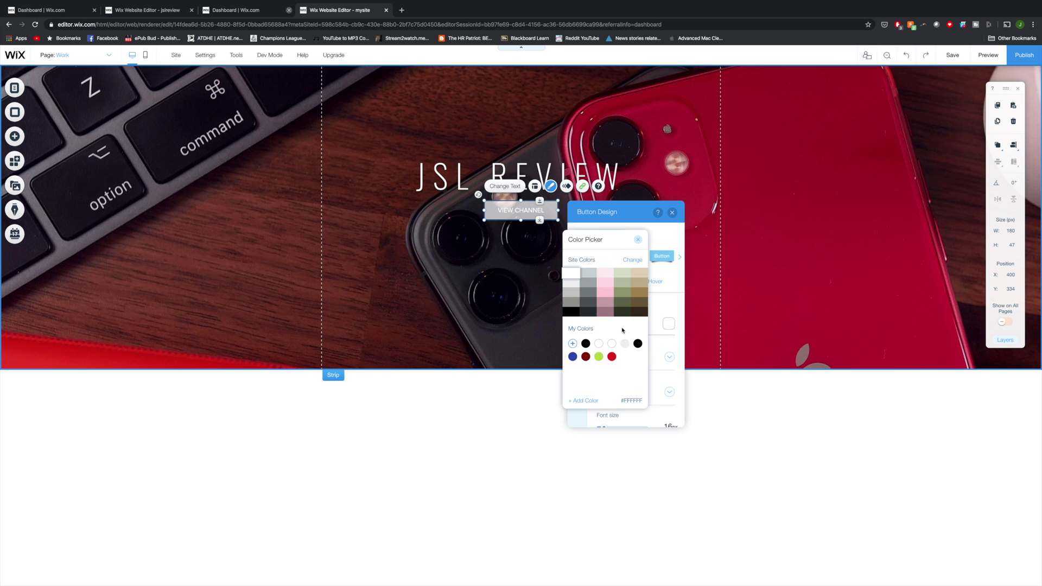
{"action": "left_click", "coordinate": [638, 345]}
Step: Preview the restyled button, then return to the editor and scroll down the page
{"action": "left_click", "coordinate": [995, 57]}
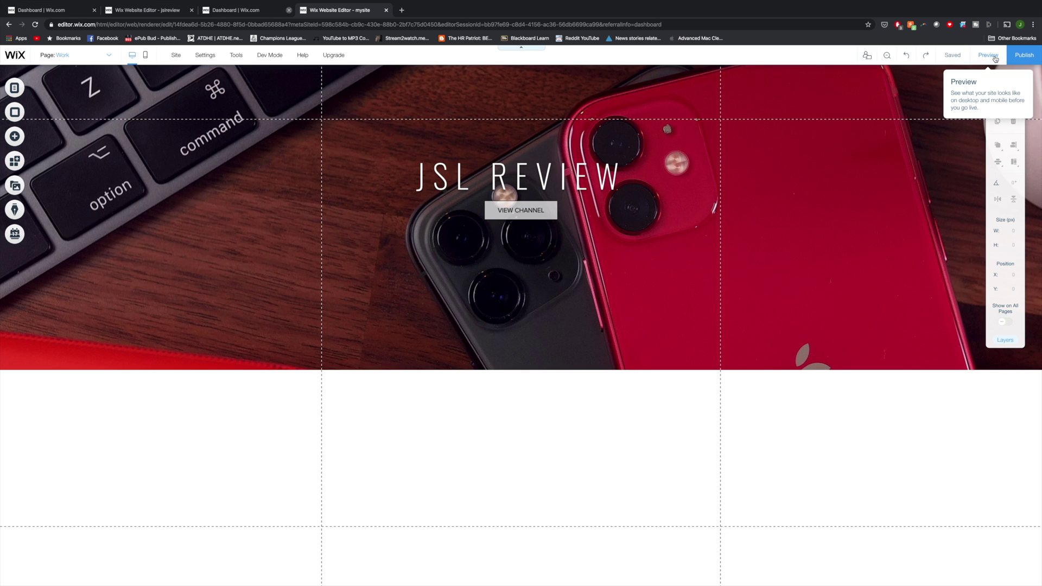
{"action": "left_click", "coordinate": [996, 58]}
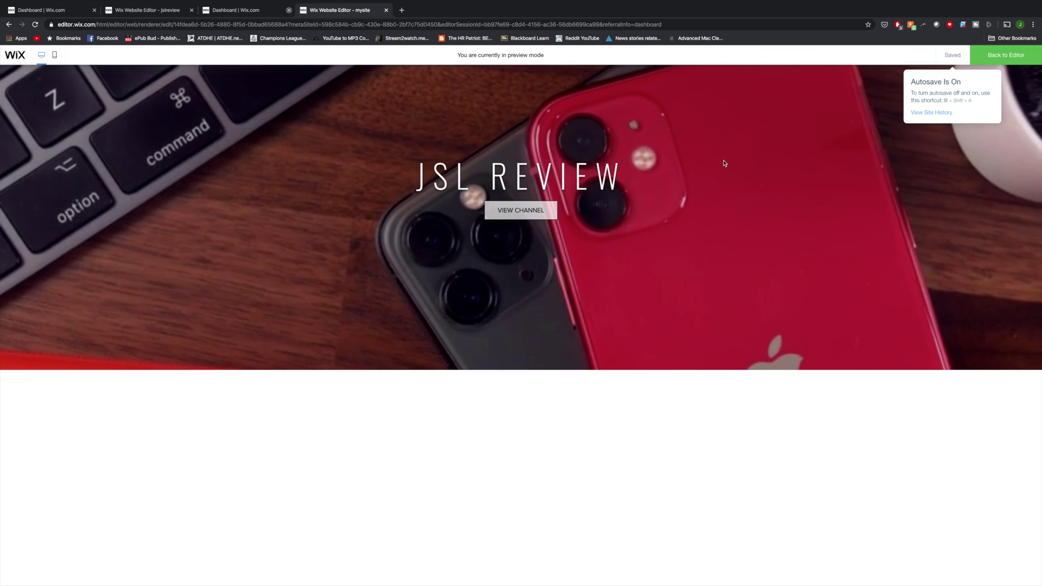
{"action": "key", "text": "Escape"}
{"action": "scroll", "coordinate": [455, 439], "scroll_direction": "down", "scroll_amount": 1}
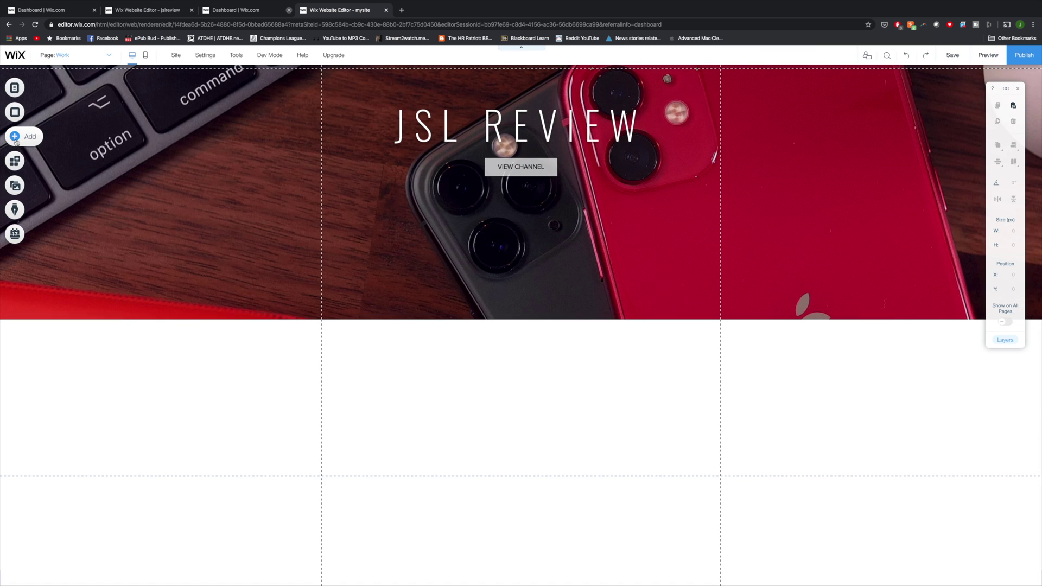
Step: Add the About Us strip below the header and change its heading to ABOUT ME
{"action": "left_click", "coordinate": [15, 139]}
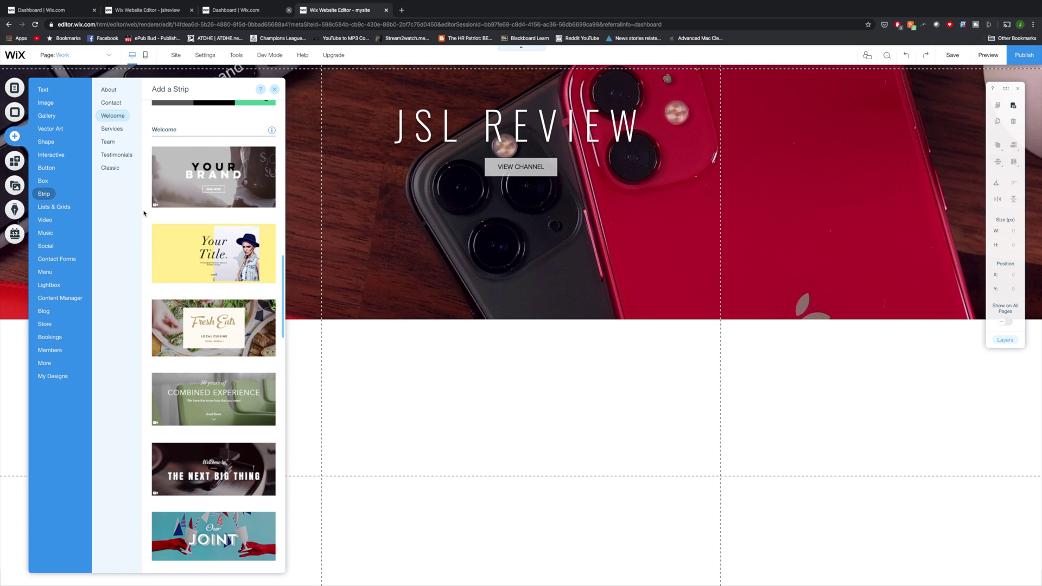
{"action": "scroll", "coordinate": [163, 228], "scroll_direction": "up", "scroll_amount": 10}
{"action": "scroll", "coordinate": [173, 237], "scroll_direction": "down", "scroll_amount": 2}
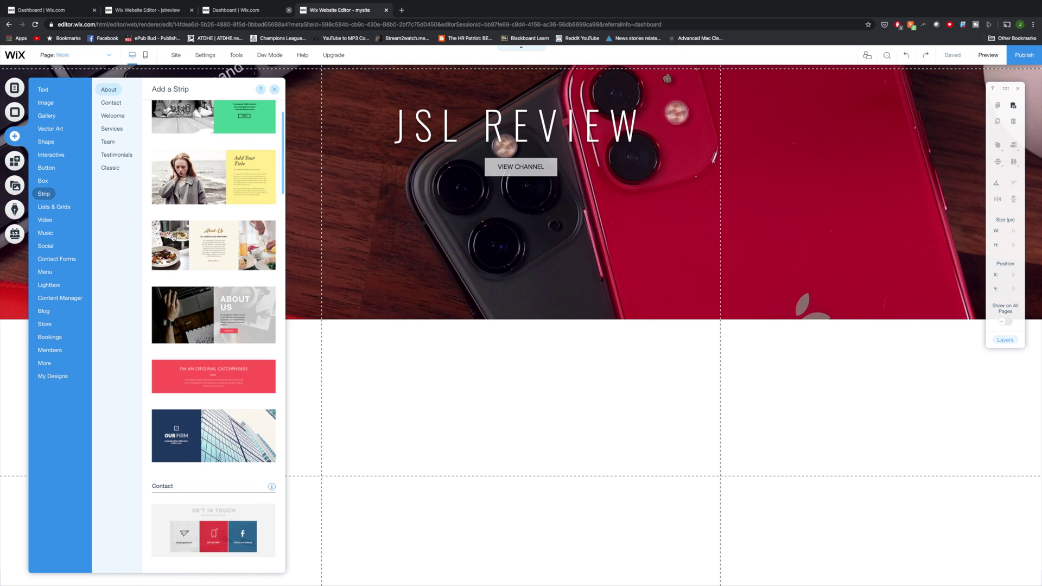
{"action": "left_click", "coordinate": [202, 297]}
{"action": "type", "text": "ME"}
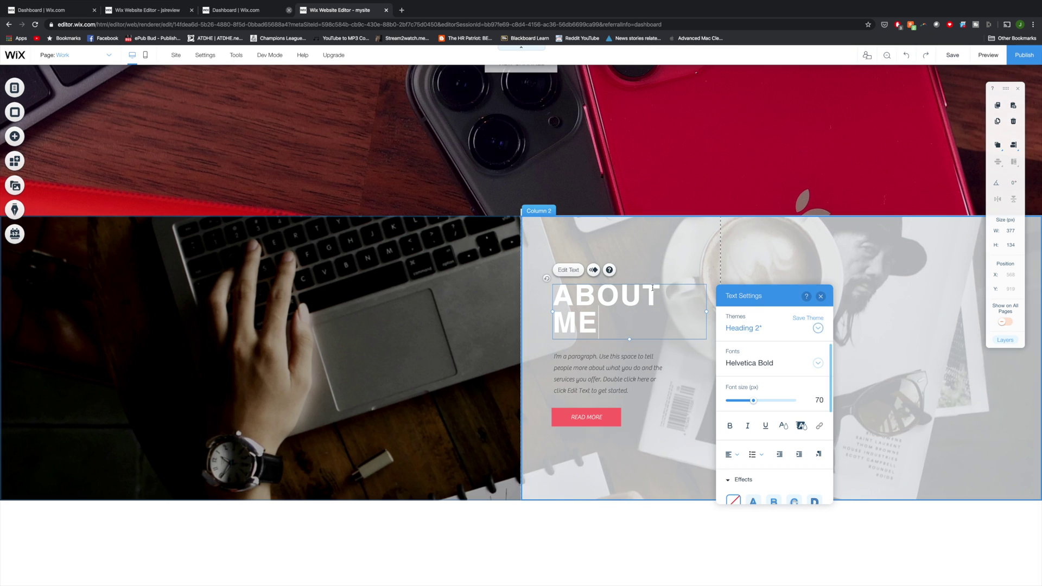
Step: Rewrite the bio text to end 'tech junkie with a camera.' and bring up Column 2's background options
{"action": "triple_click", "coordinate": [618, 303]}
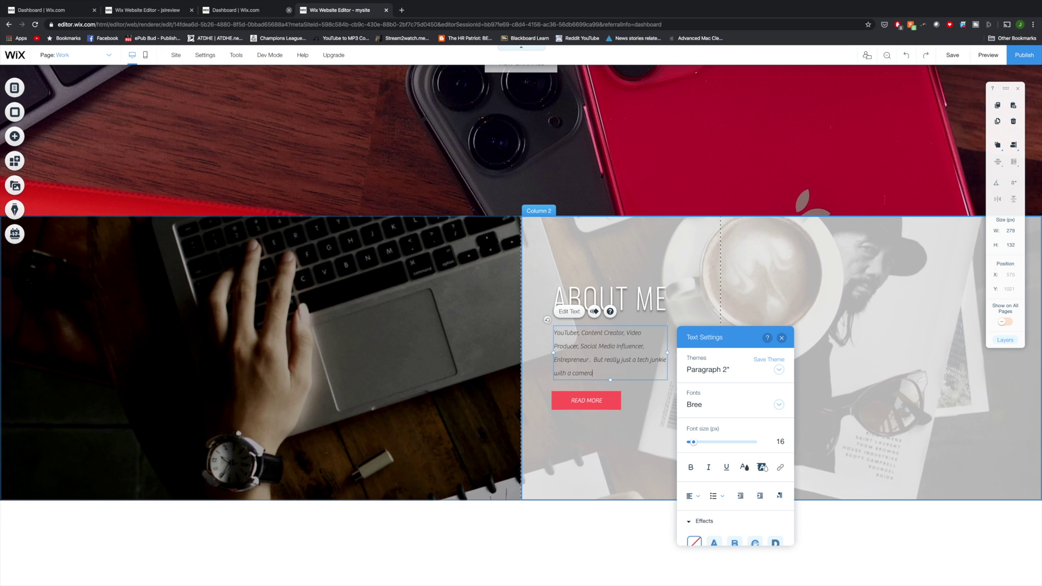
{"action": "type", "text": "."}
{"action": "left_click_drag", "start_coordinate": [717, 337], "coordinate": [405, 337]}
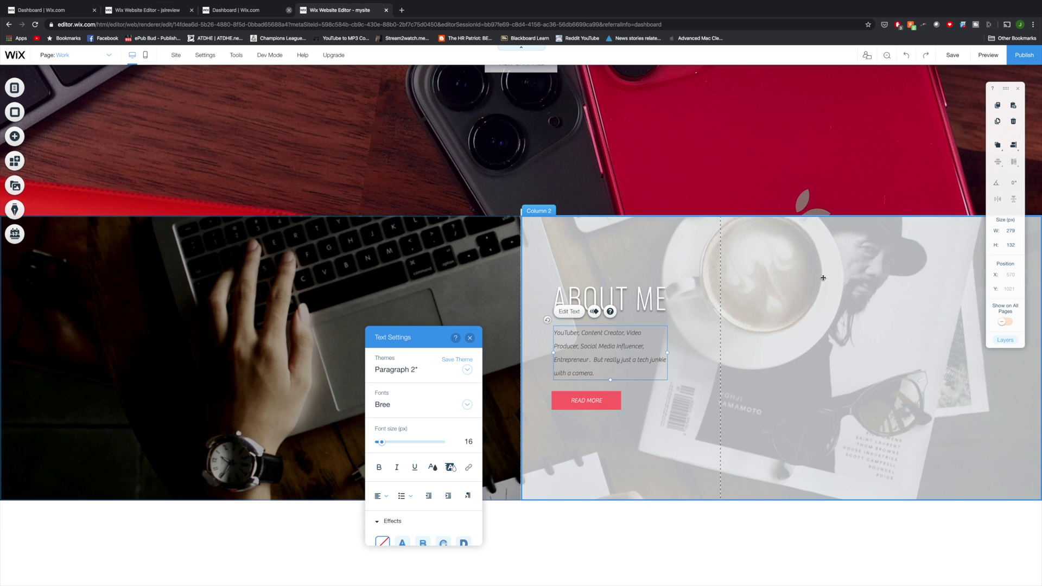
{"action": "left_click", "coordinate": [823, 278]}
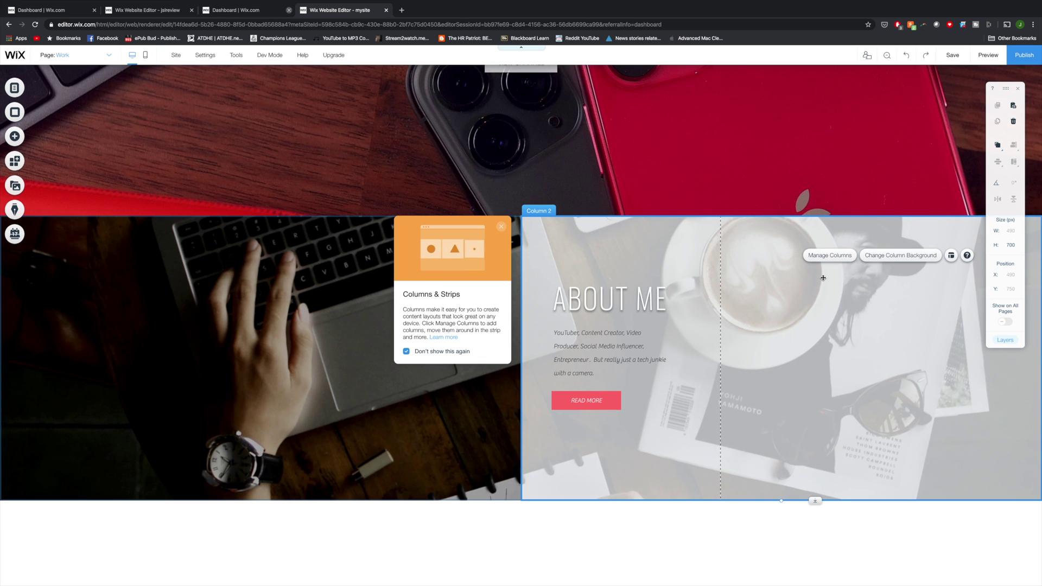
{"action": "left_click", "coordinate": [896, 260]}
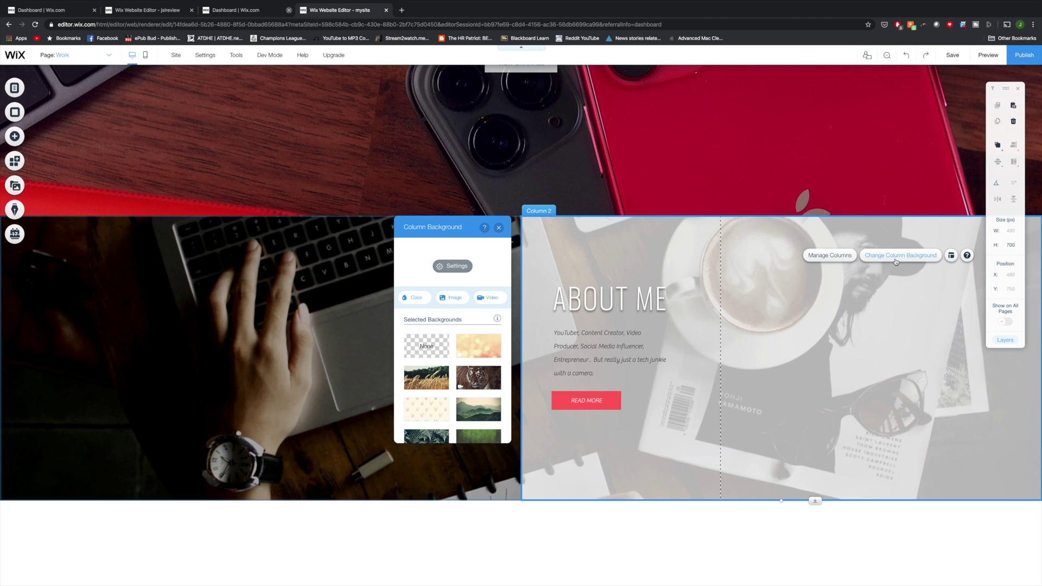
Step: Set the black-and-white portrait bw.jpg as Column 2's background image
{"action": "left_click", "coordinate": [454, 299]}
{"action": "left_click", "coordinate": [335, 346]}
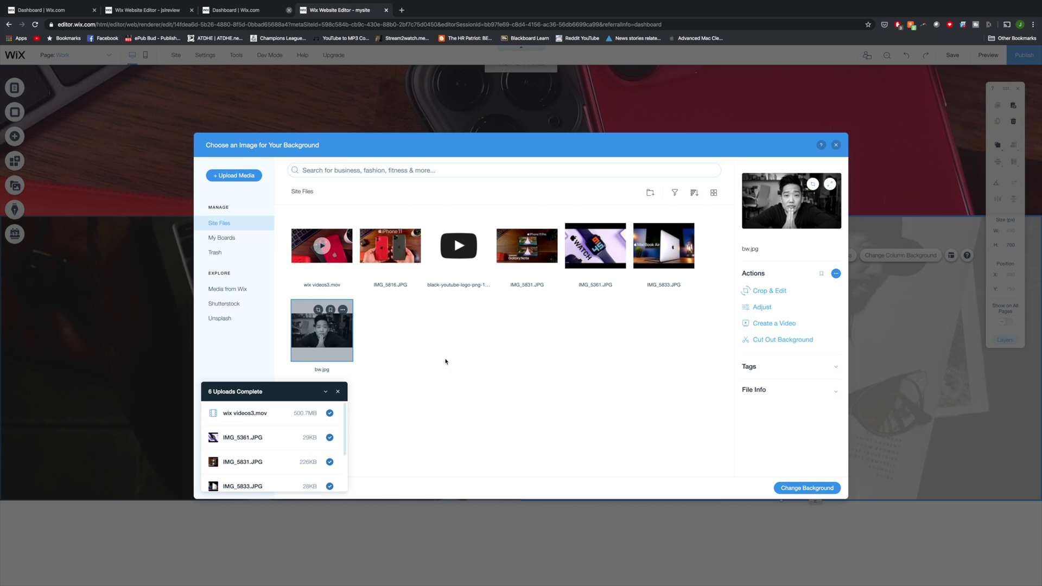
{"action": "left_click", "coordinate": [807, 488]}
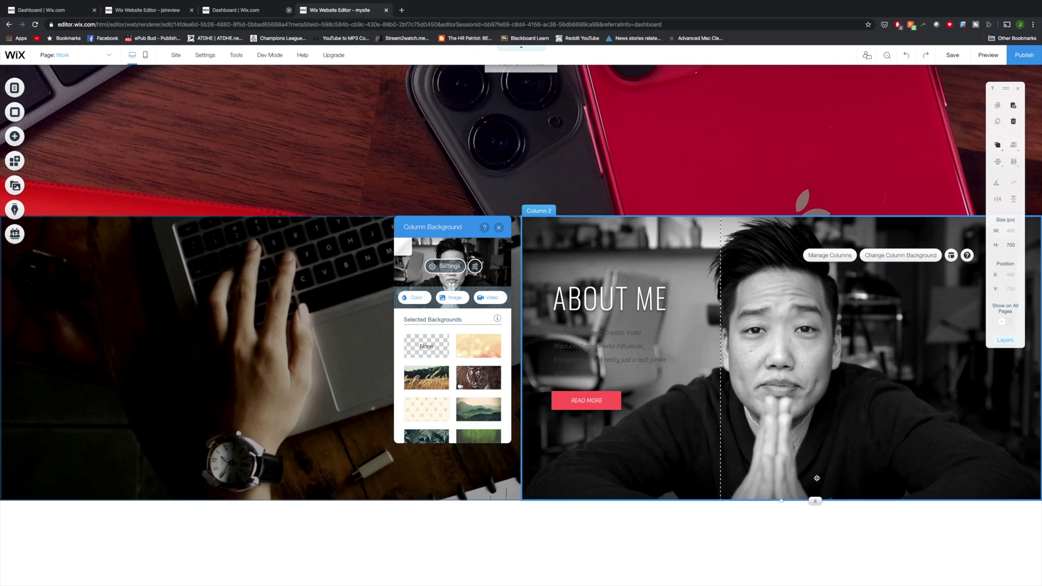
Step: Restyle the bio in larger white Oswald Extra Light and lower the photo opacity to 87%
{"action": "double_click", "coordinate": [597, 353]}
{"action": "left_click", "coordinate": [744, 468]}
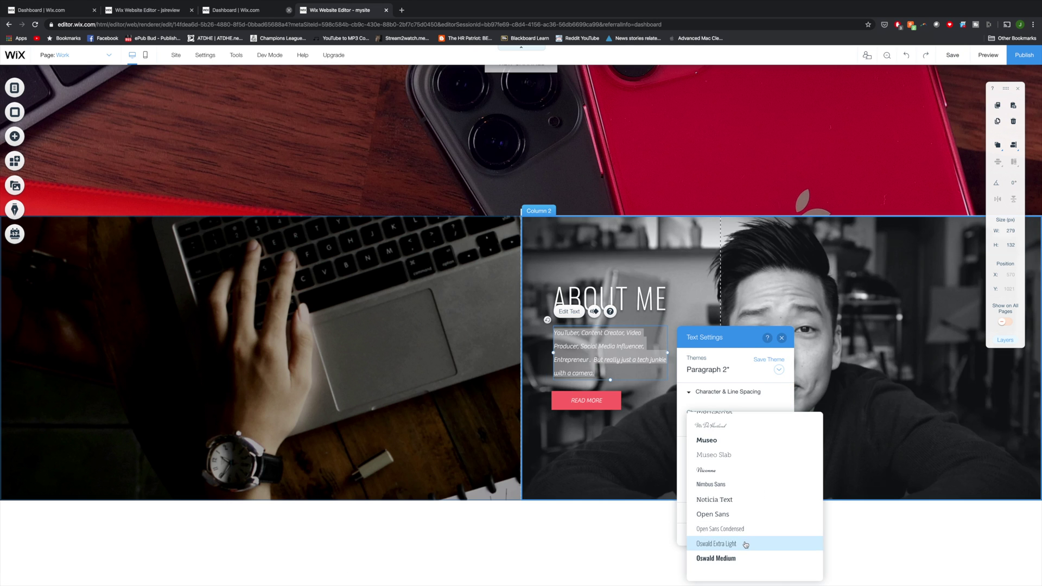
{"action": "left_click", "coordinate": [746, 545]}
{"action": "scroll", "coordinate": [746, 543], "scroll_direction": "up", "scroll_amount": 5}
{"action": "left_click_drag", "start_coordinate": [693, 442], "coordinate": [697, 445]}
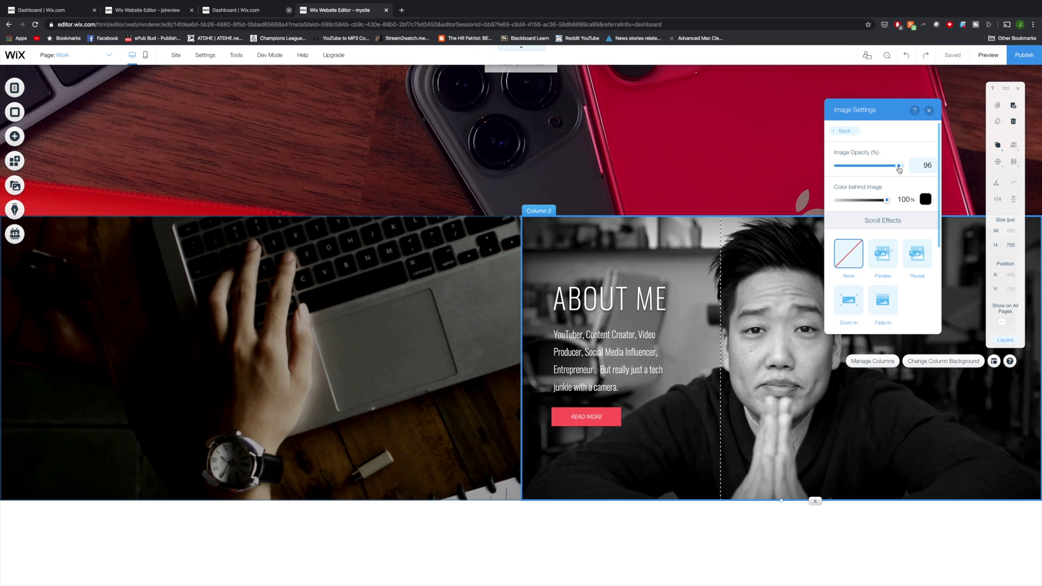
{"action": "left_click_drag", "start_coordinate": [898, 169], "coordinate": [895, 170]}
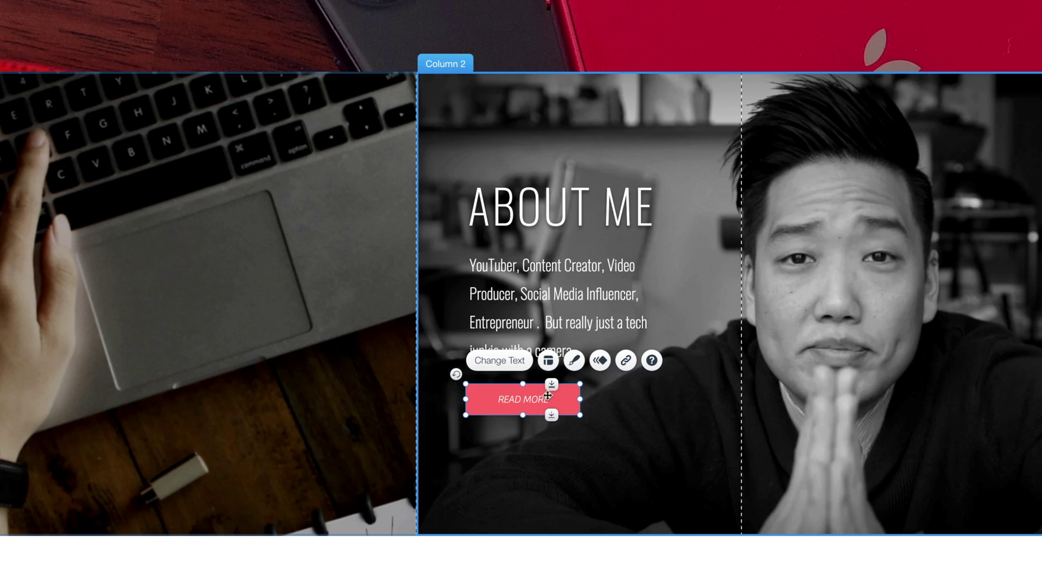
Step: Delete the Read More button and place a social bar in Column 2 below the bio
{"action": "right_click", "coordinate": [502, 406]}
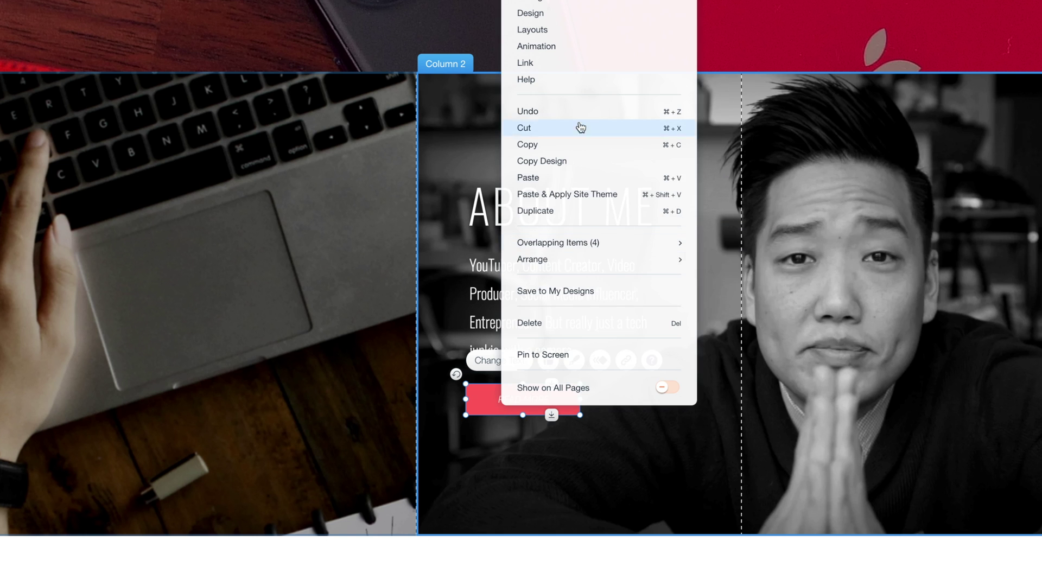
{"action": "left_click", "coordinate": [553, 321]}
{"action": "left_click", "coordinate": [14, 138]}
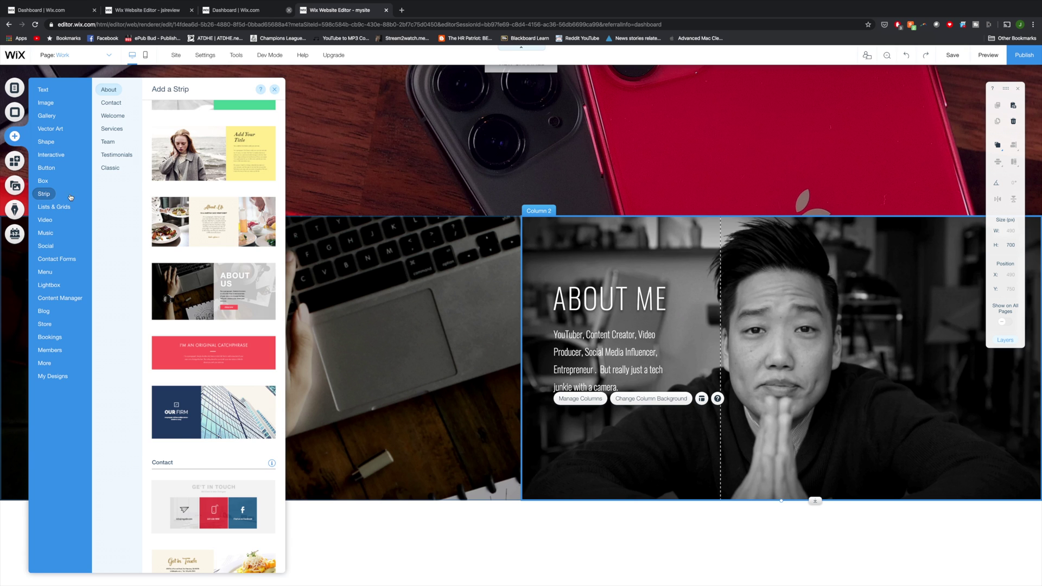
{"action": "mouse_move", "coordinate": [50, 249]}
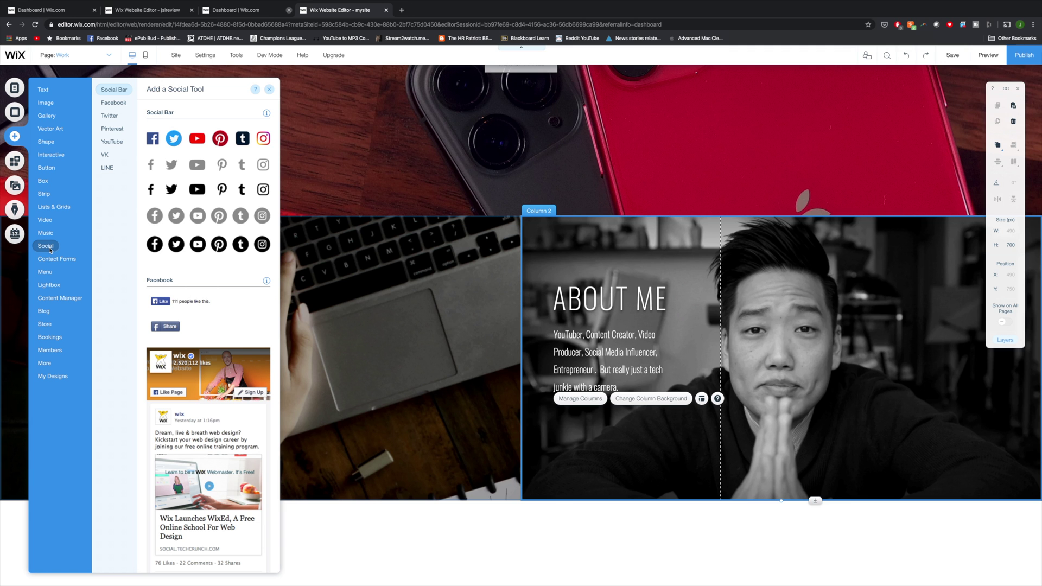
{"action": "left_click", "coordinate": [200, 217]}
{"action": "left_click_drag", "start_coordinate": [491, 323], "coordinate": [584, 406]}
Step: Link the social icons to the channel's YouTube, Twitter, Instagram and Facebook pages and size them 46
{"action": "left_click", "coordinate": [588, 389]}
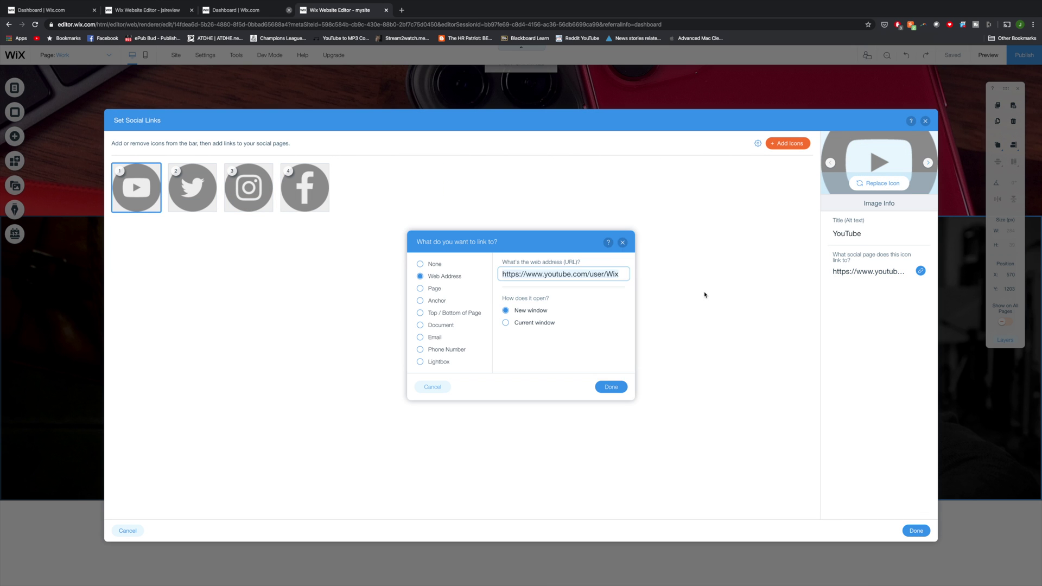
{"action": "key", "text": "super+a"}
{"action": "type", "text": "www.youtube.com"}
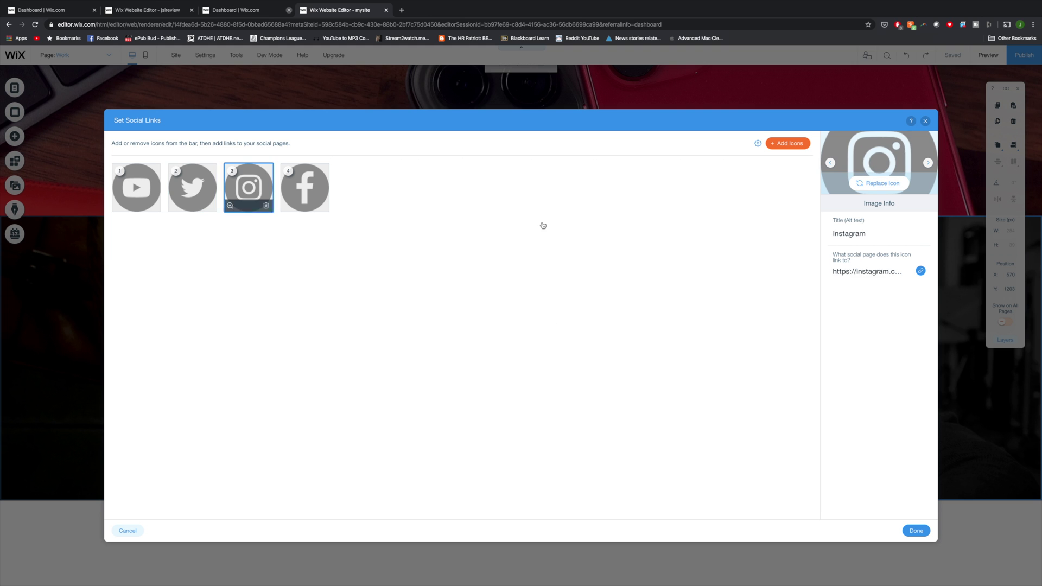
{"action": "type", "text": "re"}
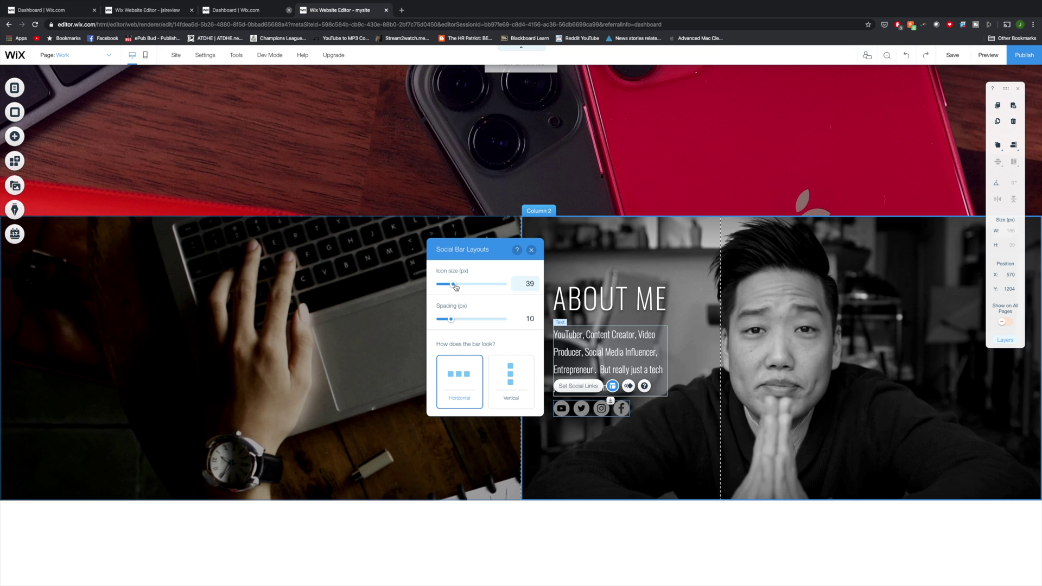
{"action": "left_click_drag", "start_coordinate": [458, 286], "coordinate": [457, 287]}
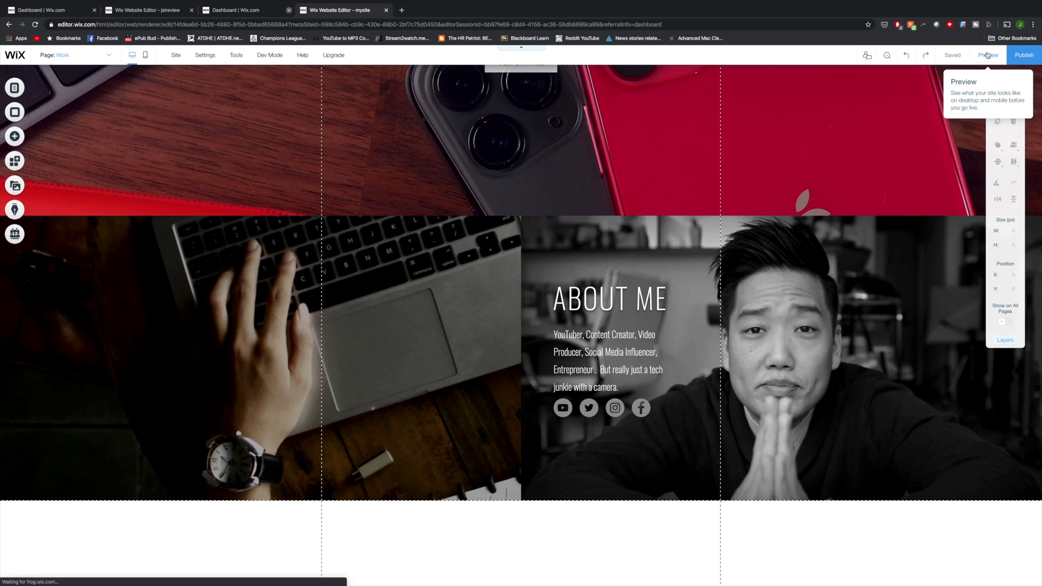
Step: Preview the new About section, then return and open the About strip's background options
{"action": "left_click", "coordinate": [988, 55]}
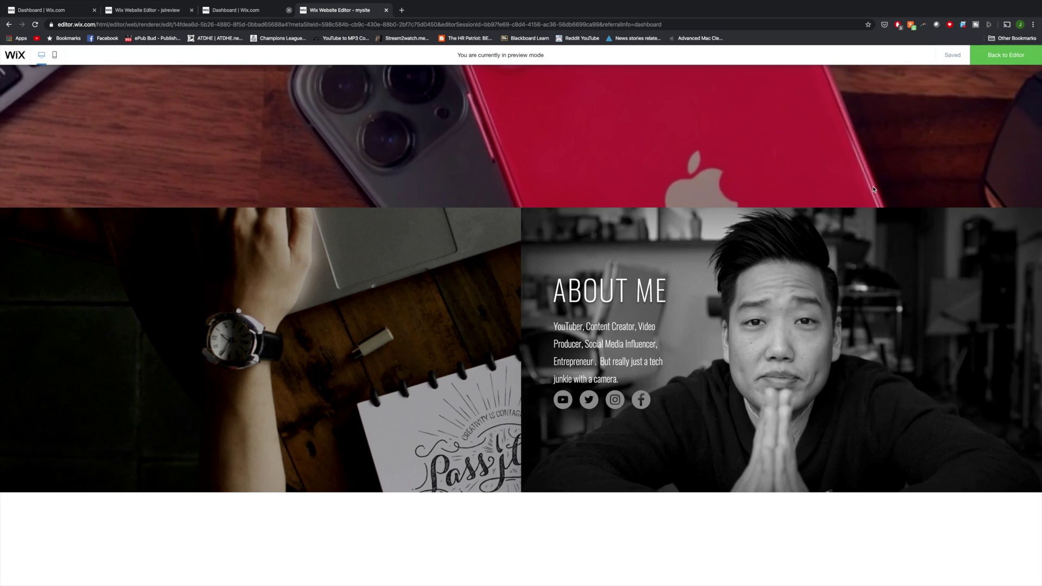
{"action": "left_click", "coordinate": [1008, 60]}
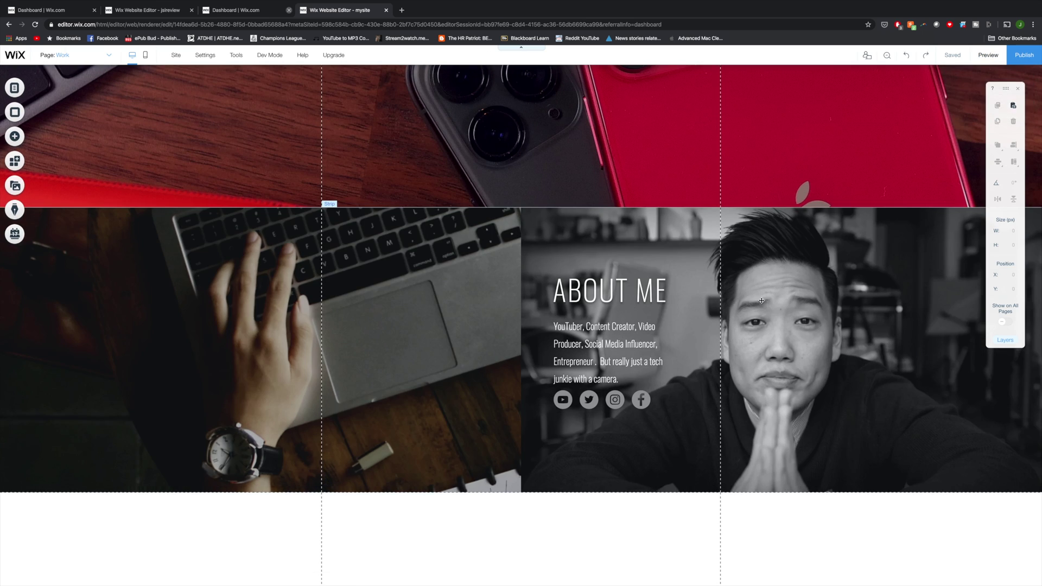
{"action": "left_click", "coordinate": [394, 342]}
{"action": "left_click", "coordinate": [306, 241]}
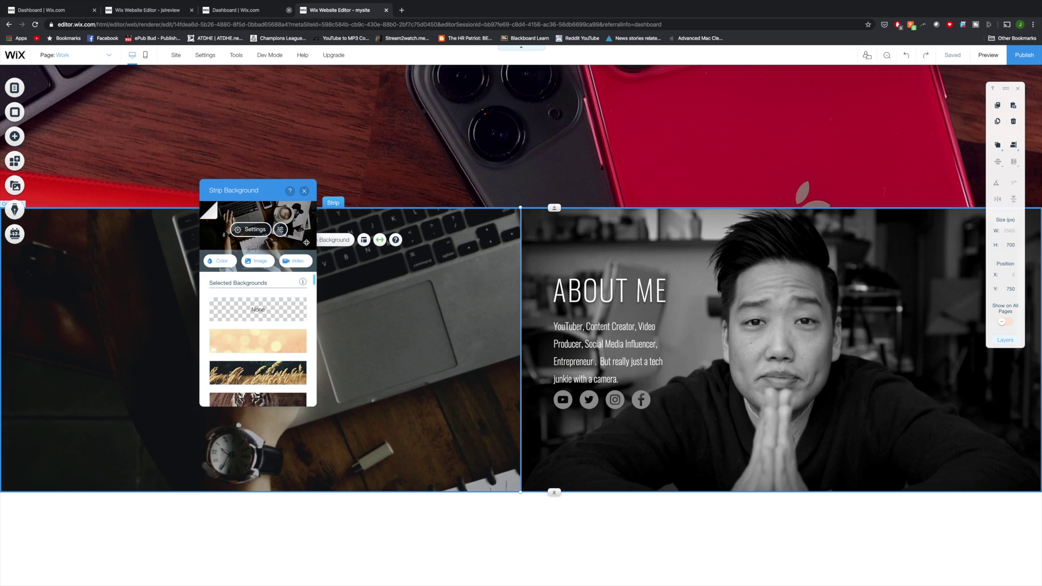
Step: Set an Unsplash desk photo with laptop, camera, phone and sunglasses as the strip background
{"action": "left_click", "coordinate": [259, 260]}
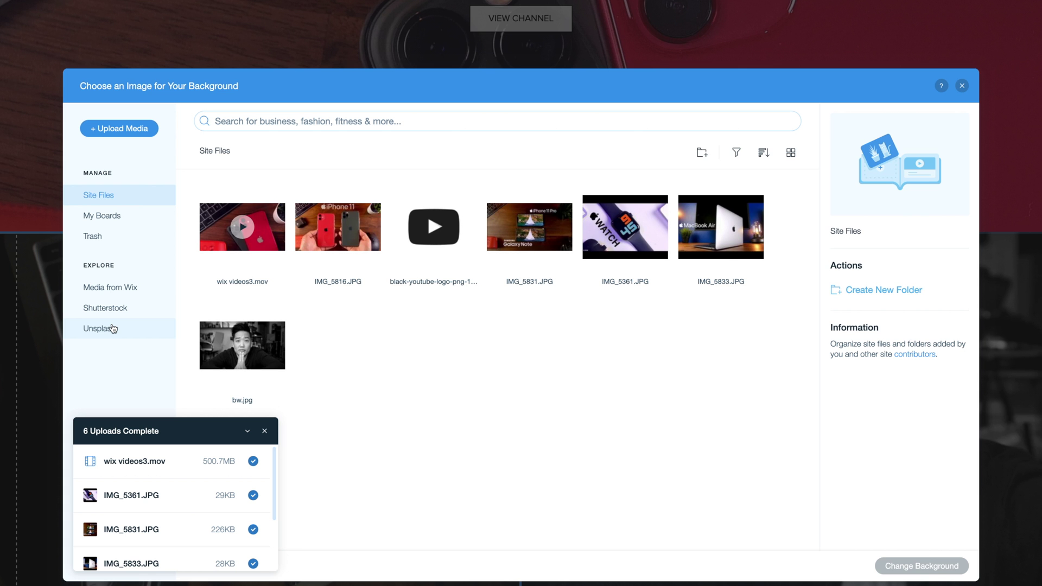
{"action": "left_click", "coordinate": [113, 329]}
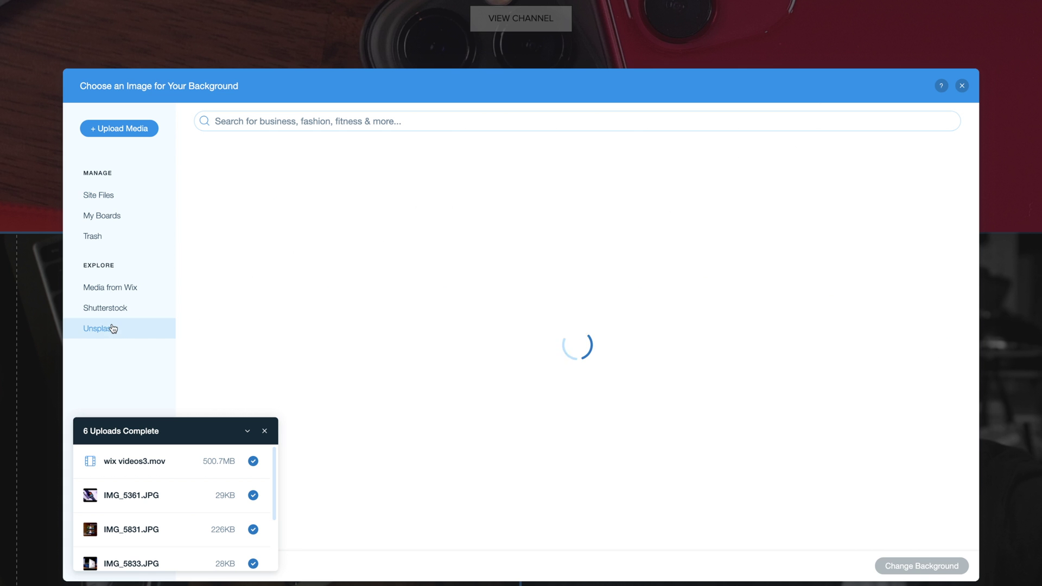
{"action": "left_click", "coordinate": [263, 428]}
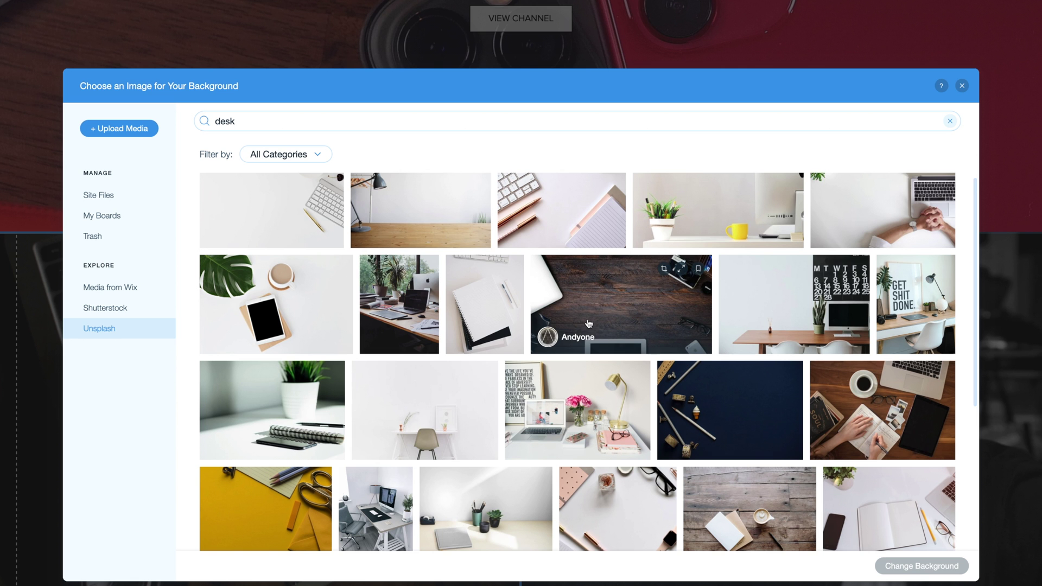
Step: Scroll down the page and show the ready-made Strip layouts in the Add panel
{"action": "scroll", "coordinate": [589, 324], "scroll_direction": "down", "scroll_amount": 2}
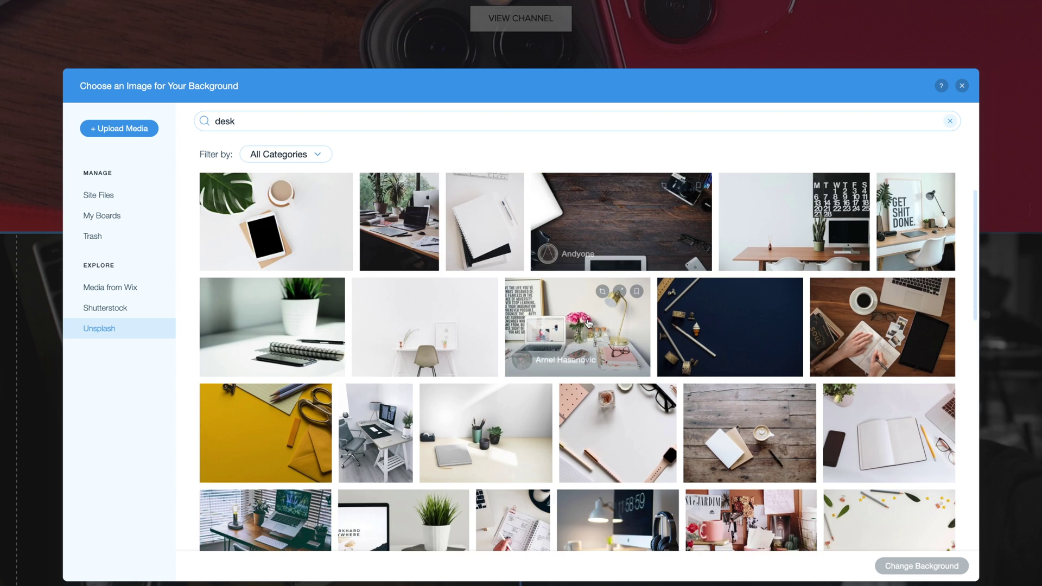
{"action": "scroll", "coordinate": [589, 324], "scroll_direction": "down", "scroll_amount": 1}
{"action": "scroll", "coordinate": [623, 358], "scroll_direction": "down", "scroll_amount": 10}
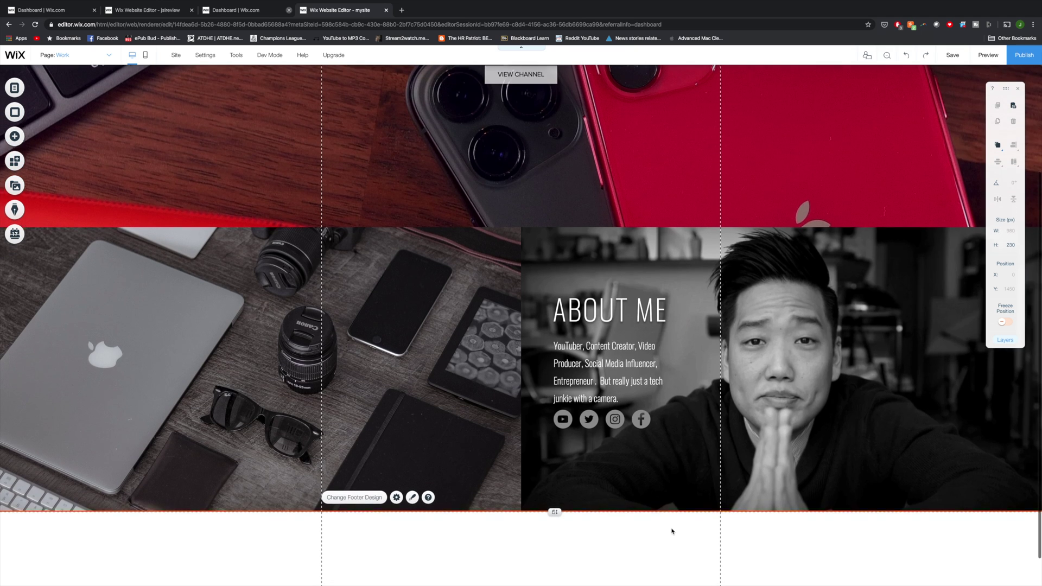
{"action": "scroll", "coordinate": [672, 531], "scroll_direction": "up", "scroll_amount": 1}
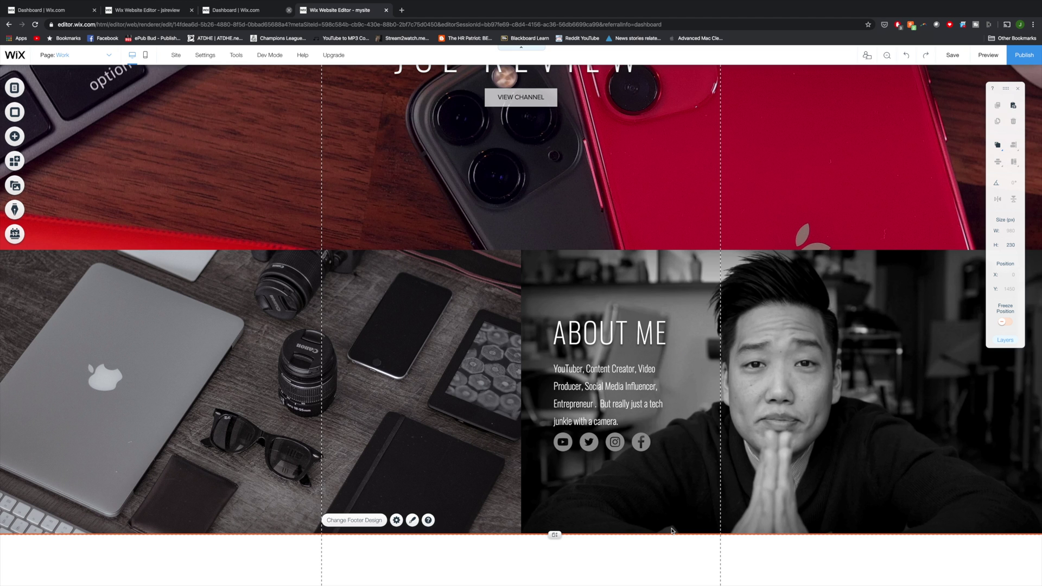
{"action": "scroll", "coordinate": [671, 531], "scroll_direction": "down", "scroll_amount": 2}
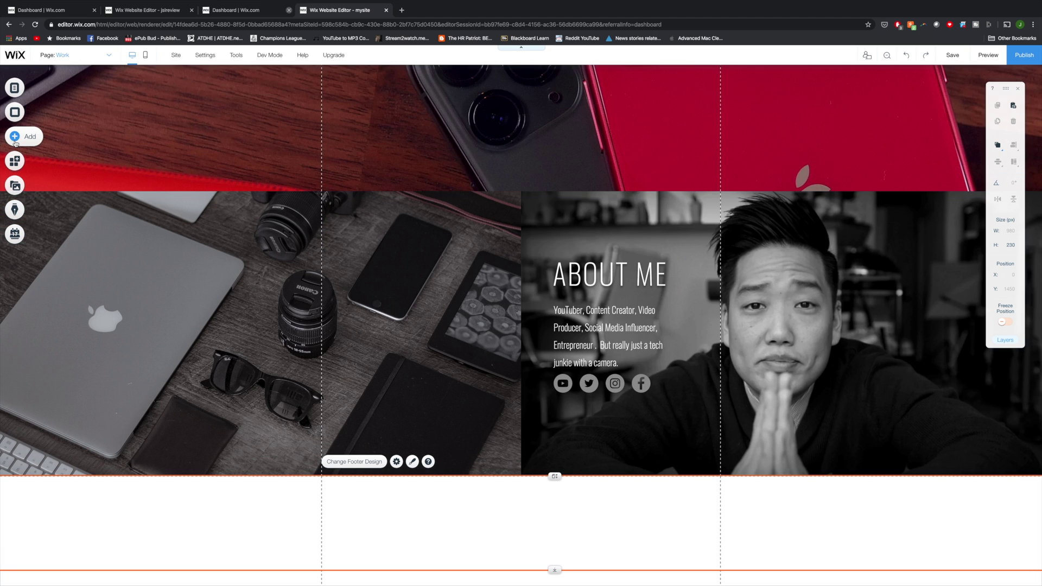
{"action": "left_click", "coordinate": [15, 142]}
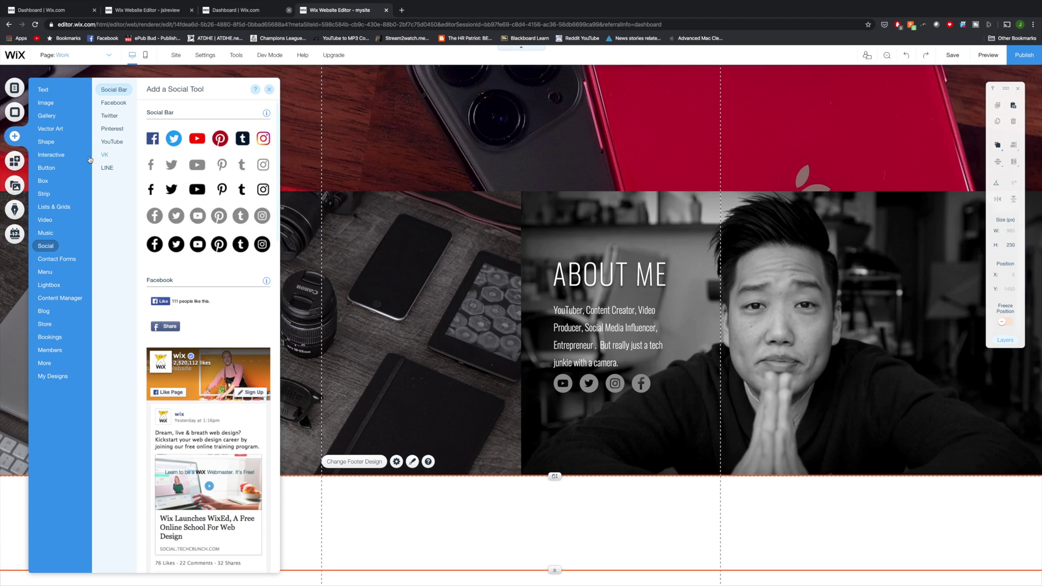
{"action": "left_click", "coordinate": [47, 195]}
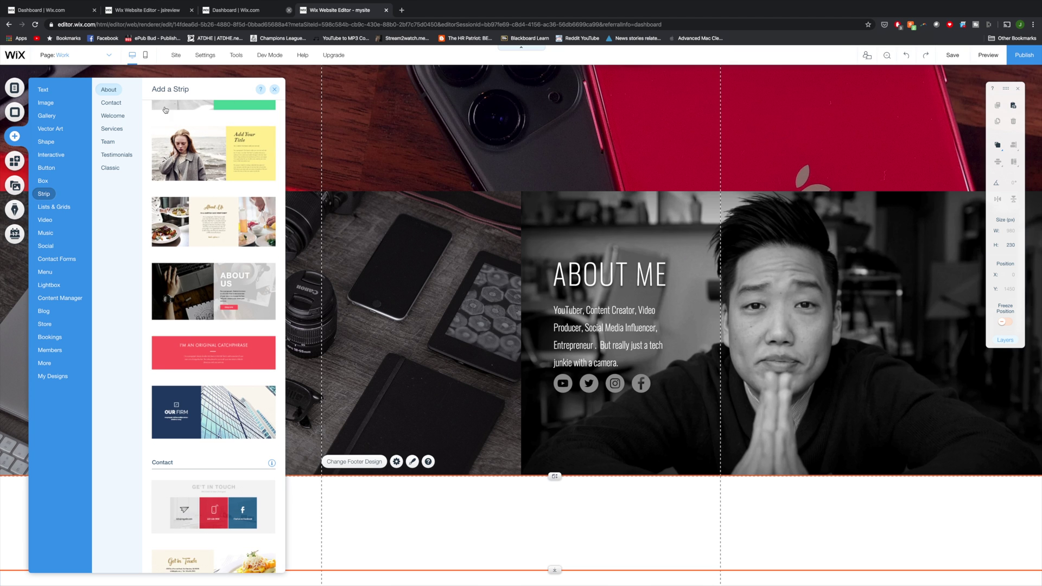
Step: Add 'The Next Big Thing' strip below About Me and change its 'Welcome to' heading to JSL REVIEW SERVICES
{"action": "scroll", "coordinate": [173, 119], "scroll_direction": "up", "scroll_amount": 2}
{"action": "scroll", "coordinate": [184, 130], "scroll_direction": "down", "scroll_amount": 9}
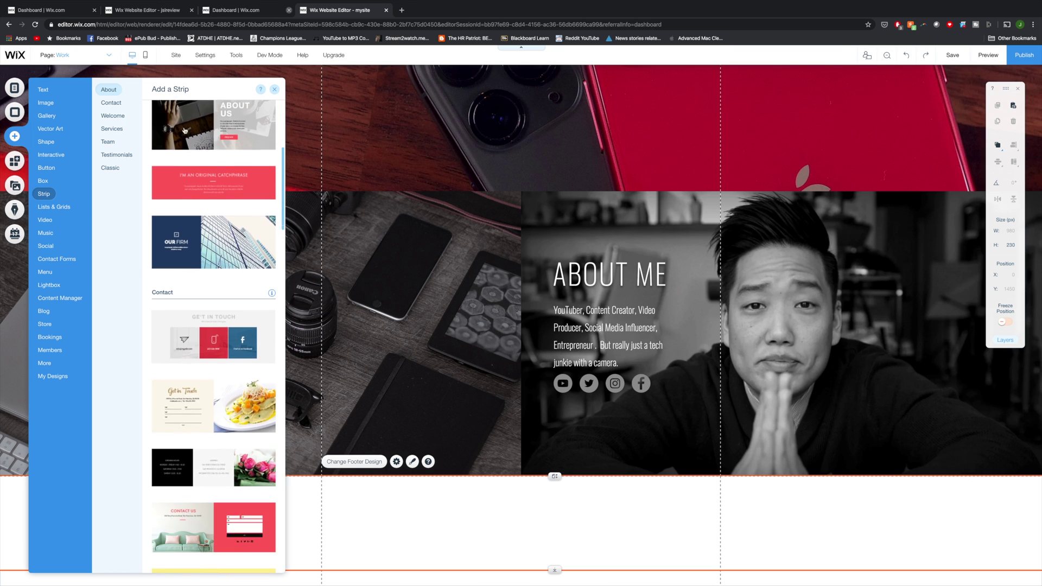
{"action": "scroll", "coordinate": [185, 131], "scroll_direction": "up", "scroll_amount": 7}
{"action": "scroll", "coordinate": [185, 130], "scroll_direction": "down", "scroll_amount": 15}
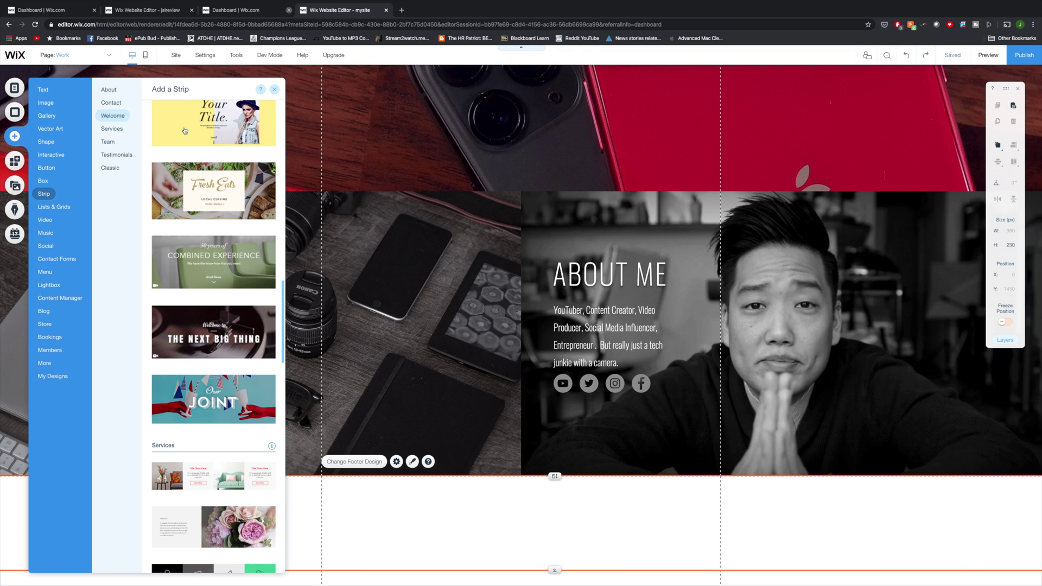
{"action": "scroll", "coordinate": [184, 131], "scroll_direction": "down", "scroll_amount": 2}
{"action": "left_click", "coordinate": [197, 257]}
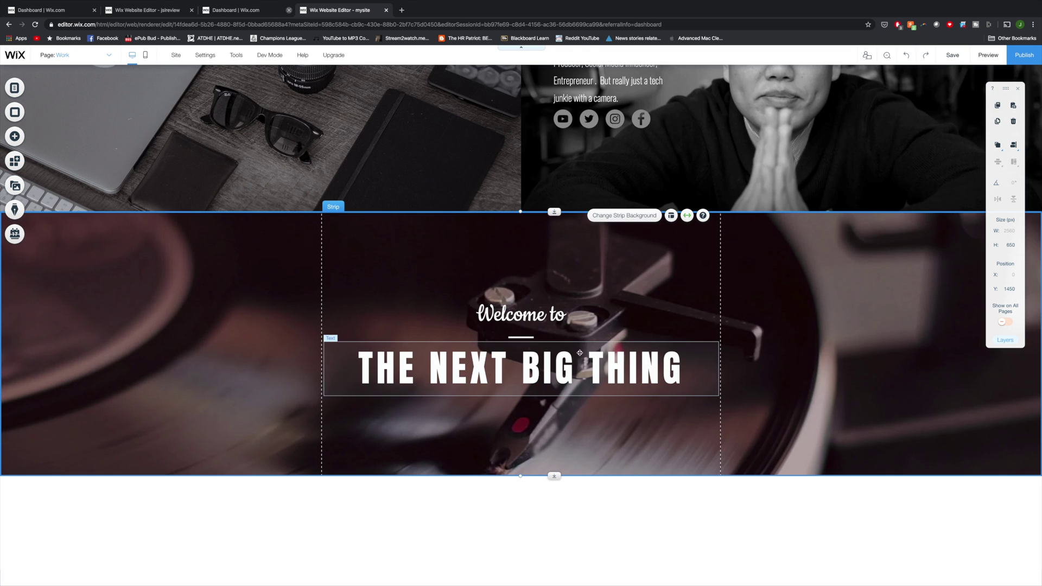
{"action": "double_click", "coordinate": [518, 315]}
{"action": "type", "text": "JSL REVIEW SERVICES"}
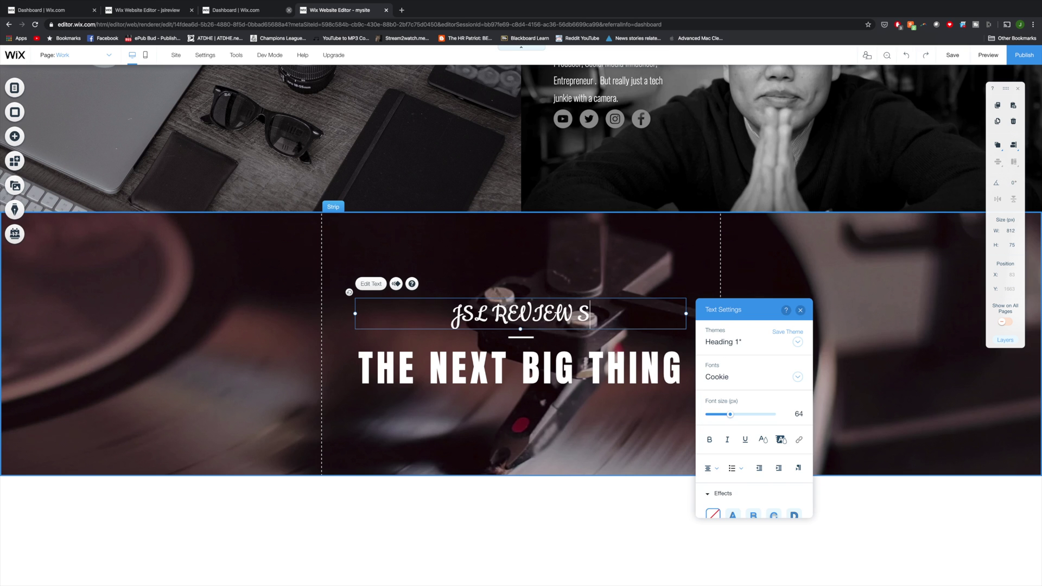
Step: Delete the THE NEXT BIG THING heading so JSL REVIEW SERVICES is the strip's only heading
{"action": "key", "text": "ctrl+a"}
{"action": "scroll", "coordinate": [754, 503], "scroll_direction": "down", "scroll_amount": 3}
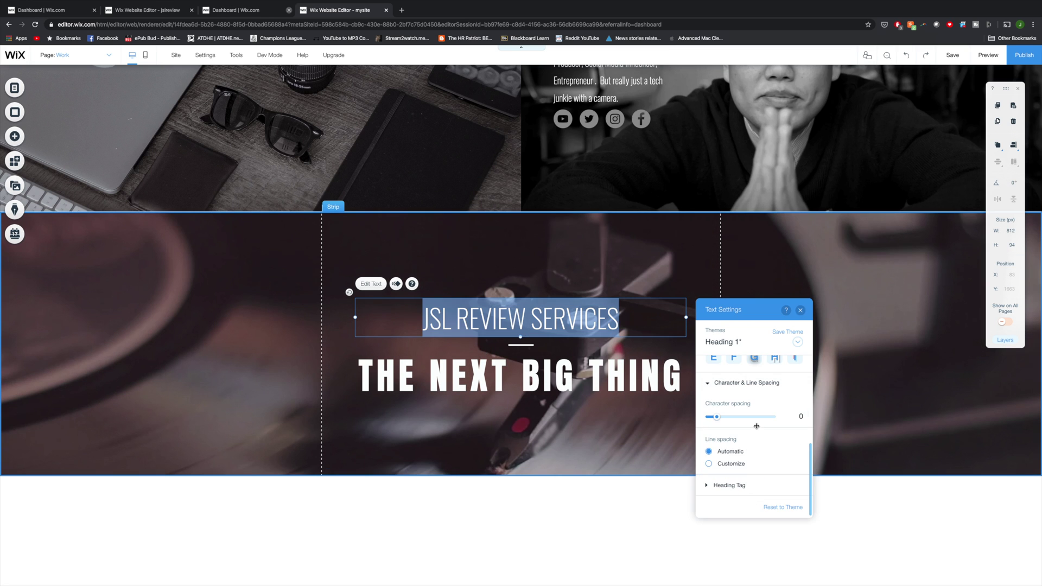
{"action": "scroll", "coordinate": [776, 423], "scroll_direction": "up", "scroll_amount": 3}
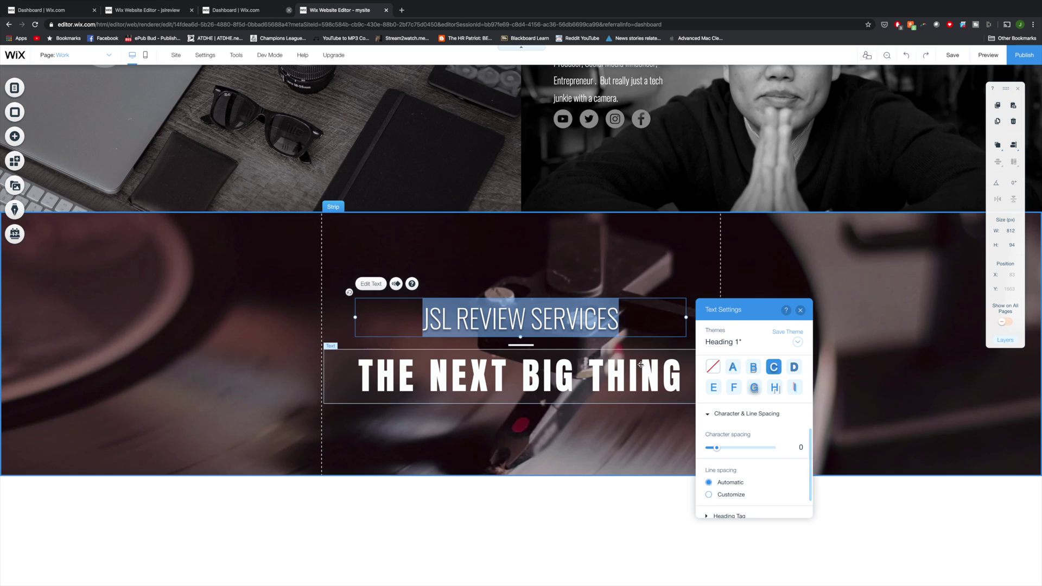
{"action": "left_click", "coordinate": [605, 377]}
{"action": "right_click", "coordinate": [605, 376]}
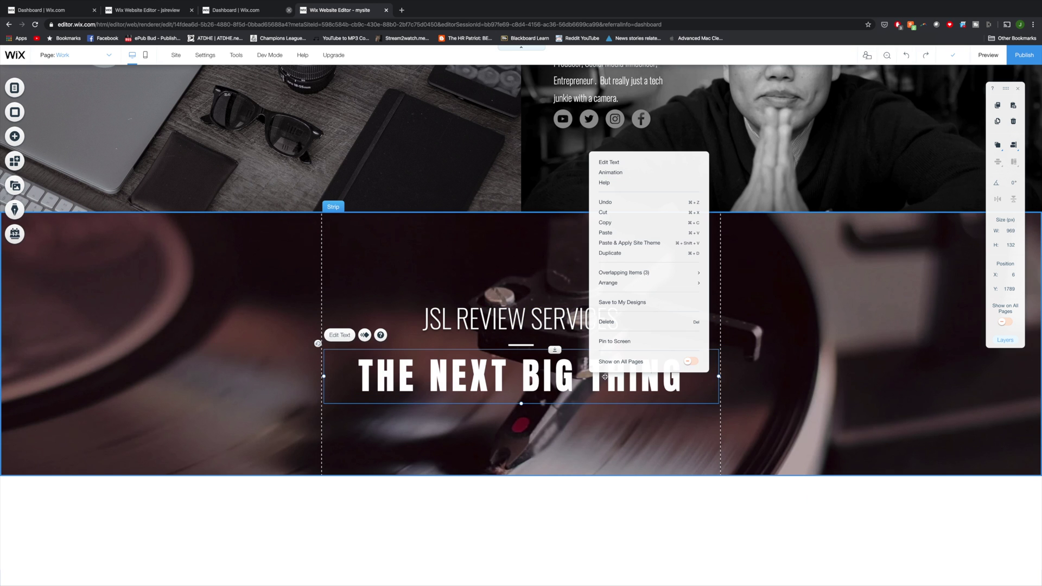
{"action": "left_click", "coordinate": [606, 323]}
{"action": "double_click", "coordinate": [610, 326]}
{"action": "key", "text": "Escape"}
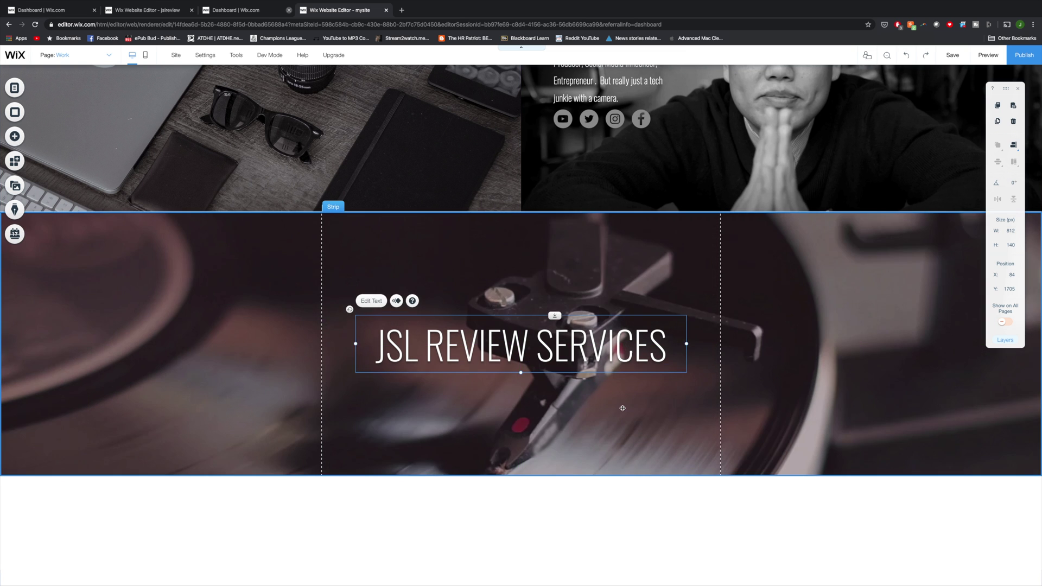
{"action": "left_click", "coordinate": [640, 386]}
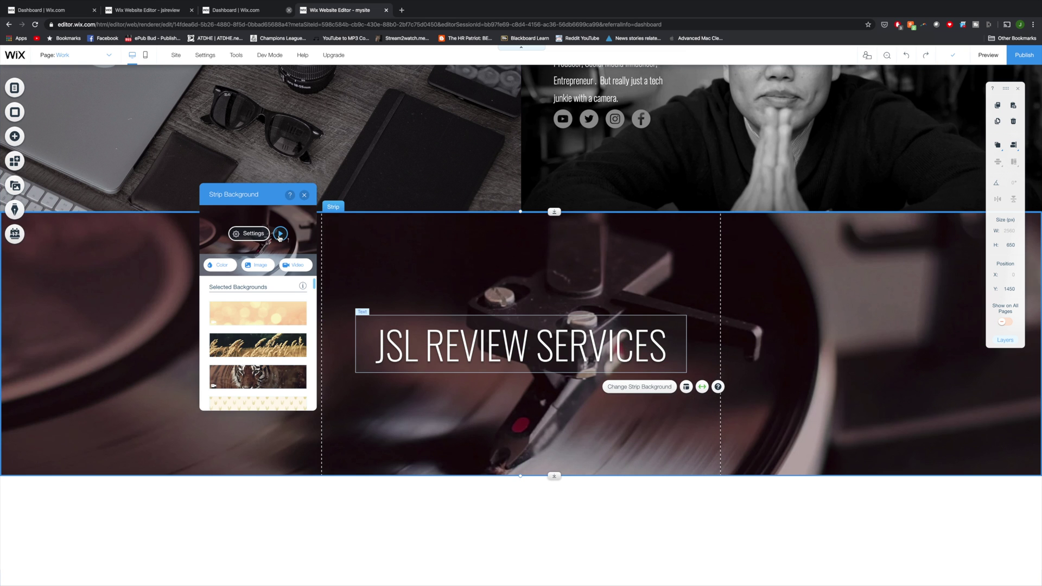
Step: Swap the strip's record-player video for Wix's Photo Shoot stock video background
{"action": "left_click", "coordinate": [279, 234]}
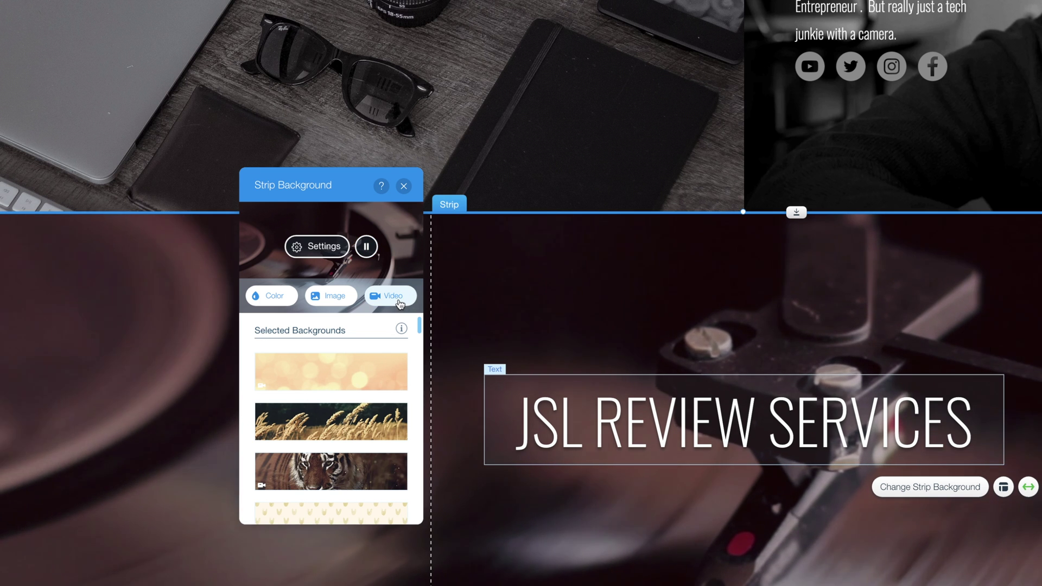
{"action": "left_click", "coordinate": [399, 302]}
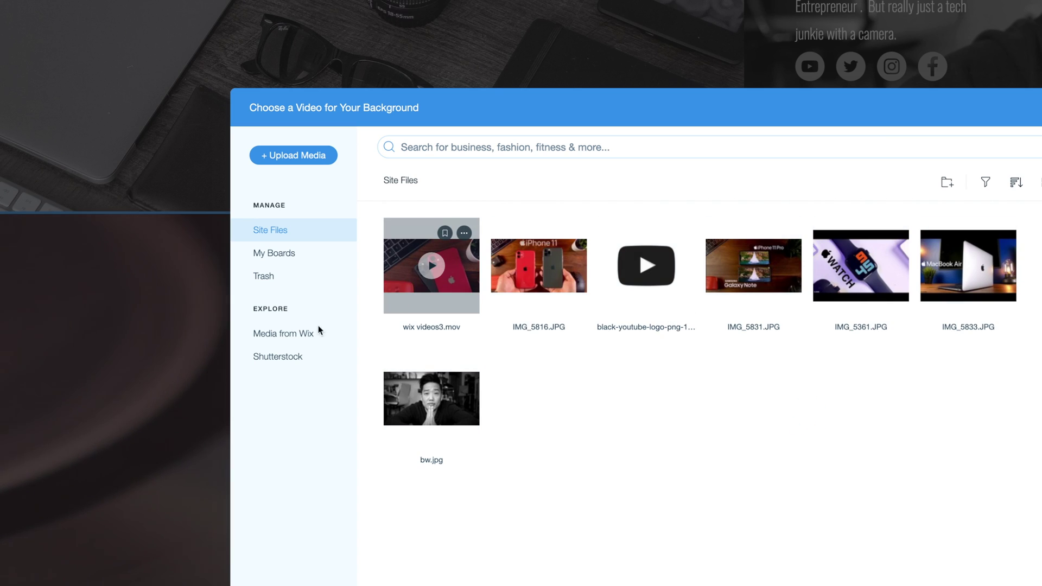
{"action": "left_click", "coordinate": [302, 335]}
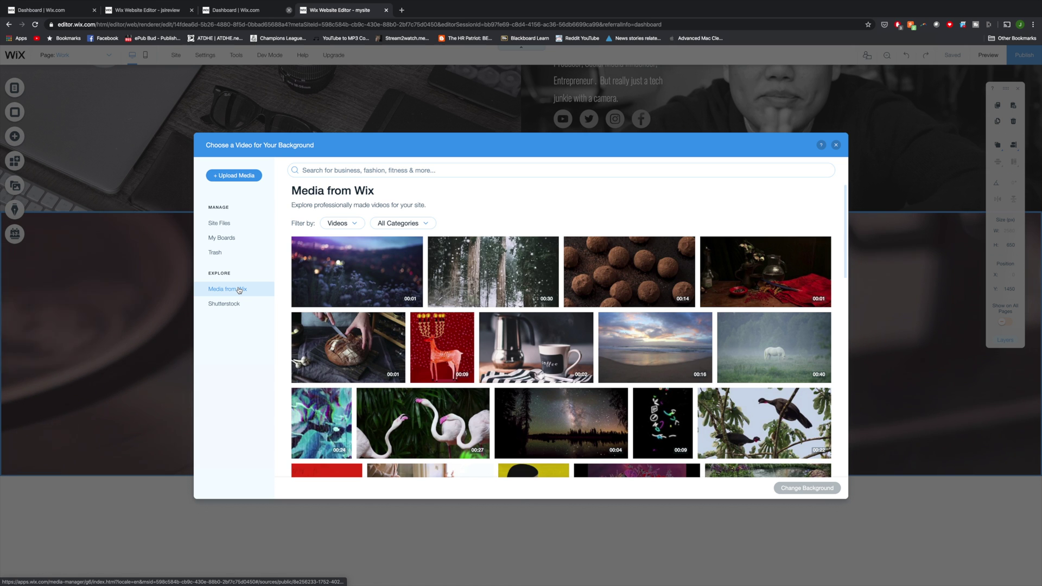
{"action": "scroll", "coordinate": [561, 339], "scroll_direction": "down", "scroll_amount": 10}
{"action": "scroll", "coordinate": [561, 339], "scroll_direction": "down", "scroll_amount": 6}
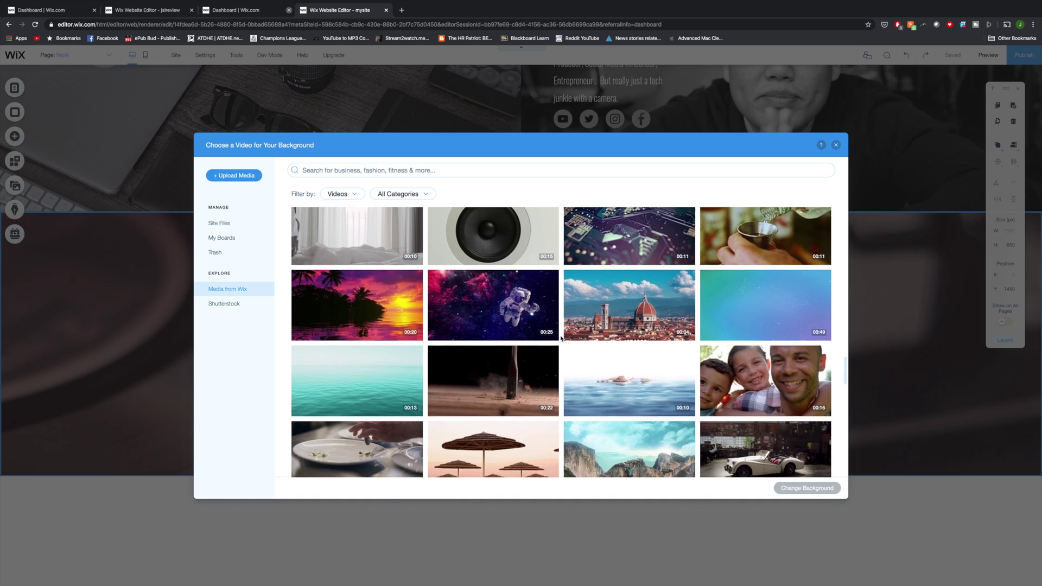
{"action": "scroll", "coordinate": [562, 339], "scroll_direction": "down", "scroll_amount": 5}
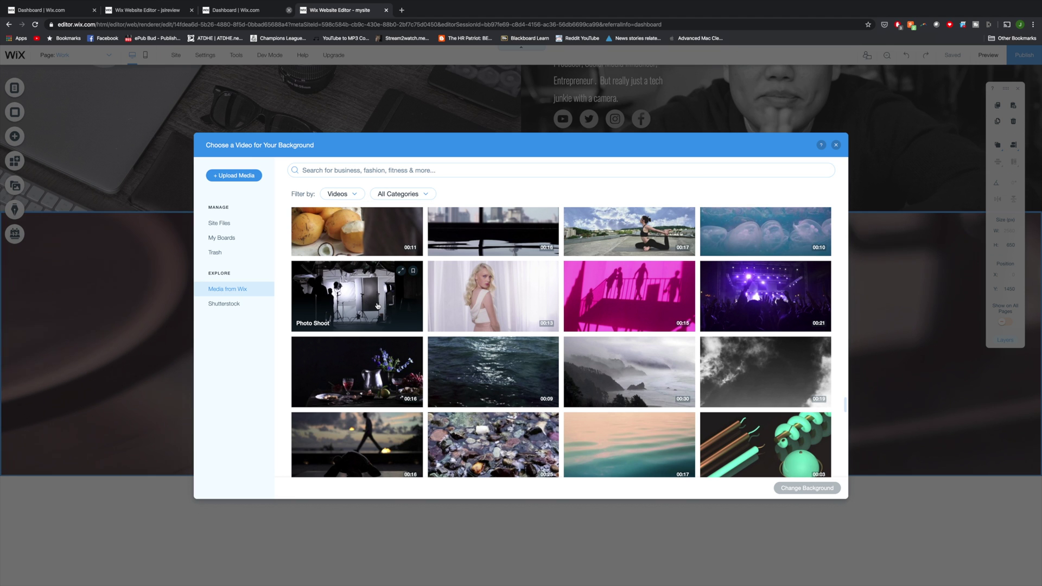
{"action": "left_click", "coordinate": [378, 305]}
{"action": "left_click", "coordinate": [811, 489]}
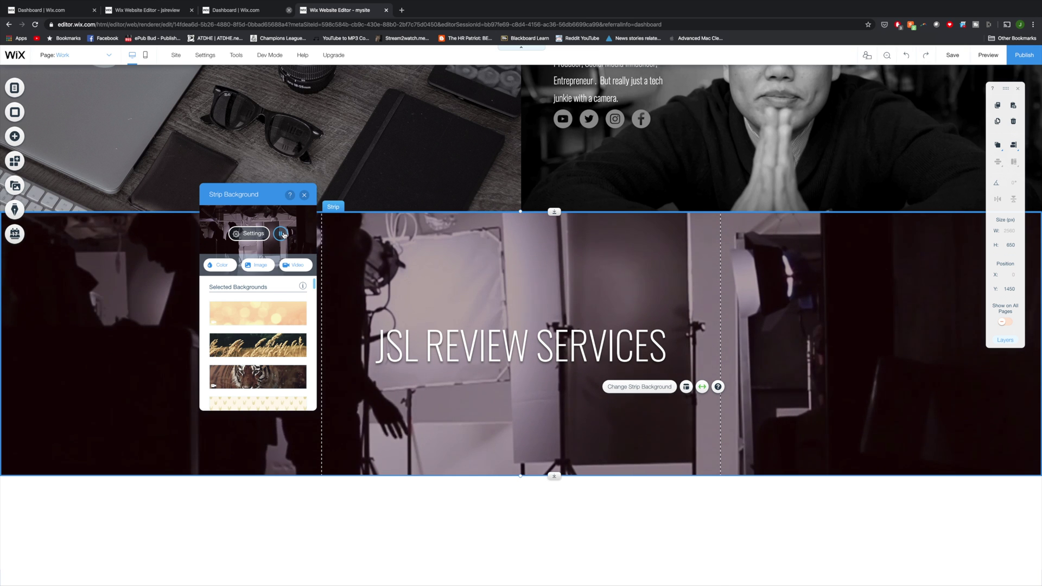
{"action": "left_click", "coordinate": [15, 136]}
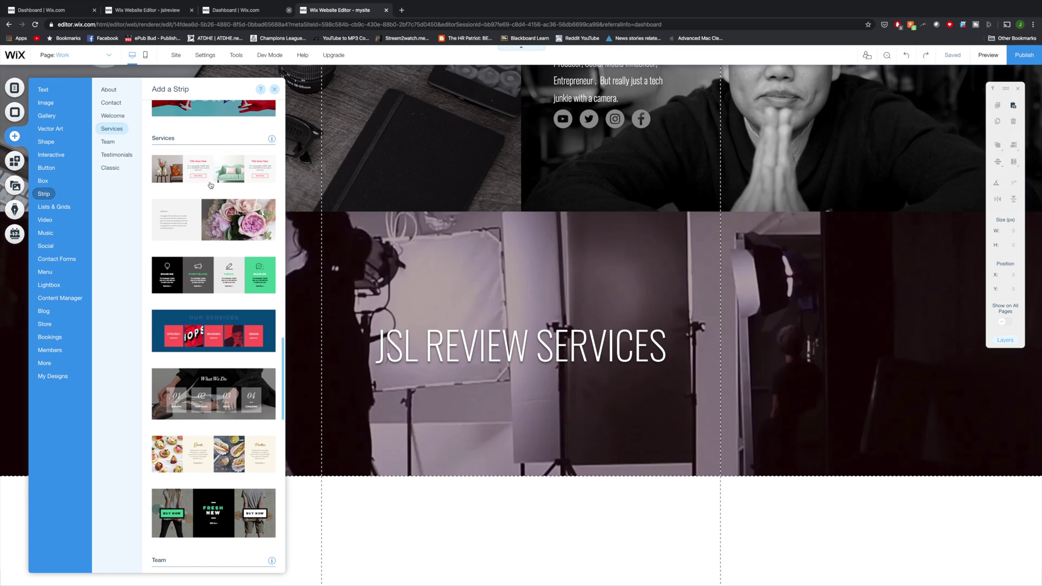
Step: Add the four-column Services strip below the JSL REVIEW SERVICES strip
{"action": "scroll", "coordinate": [210, 186], "scroll_direction": "down", "scroll_amount": 2}
{"action": "scroll", "coordinate": [231, 358], "scroll_direction": "up", "scroll_amount": 5}
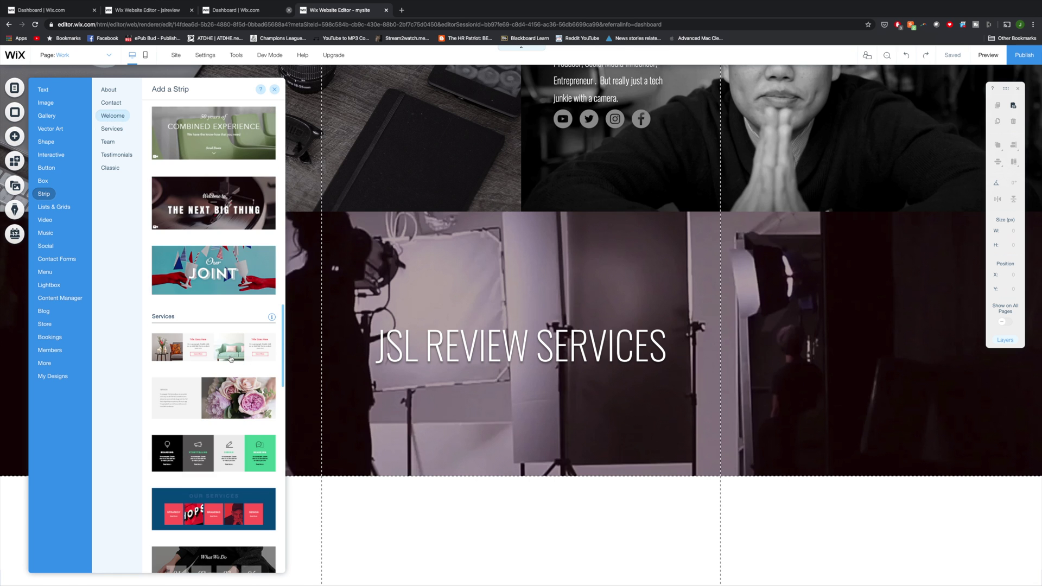
{"action": "left_click", "coordinate": [231, 358]}
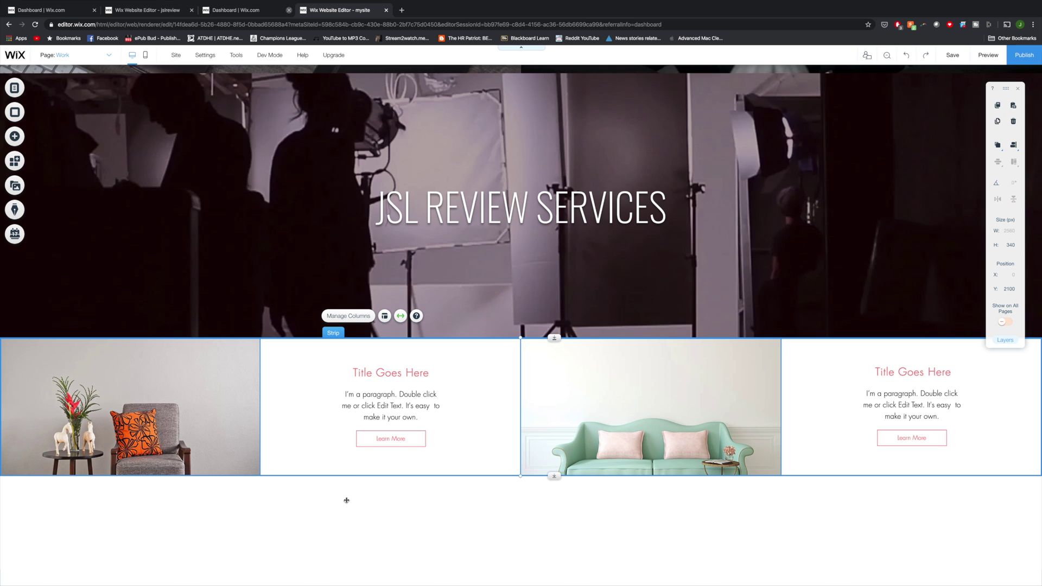
Step: Retitle the column's 'Title Goes Here' heading to Sponsored Integration in a new font
{"action": "double_click", "coordinate": [391, 372]}
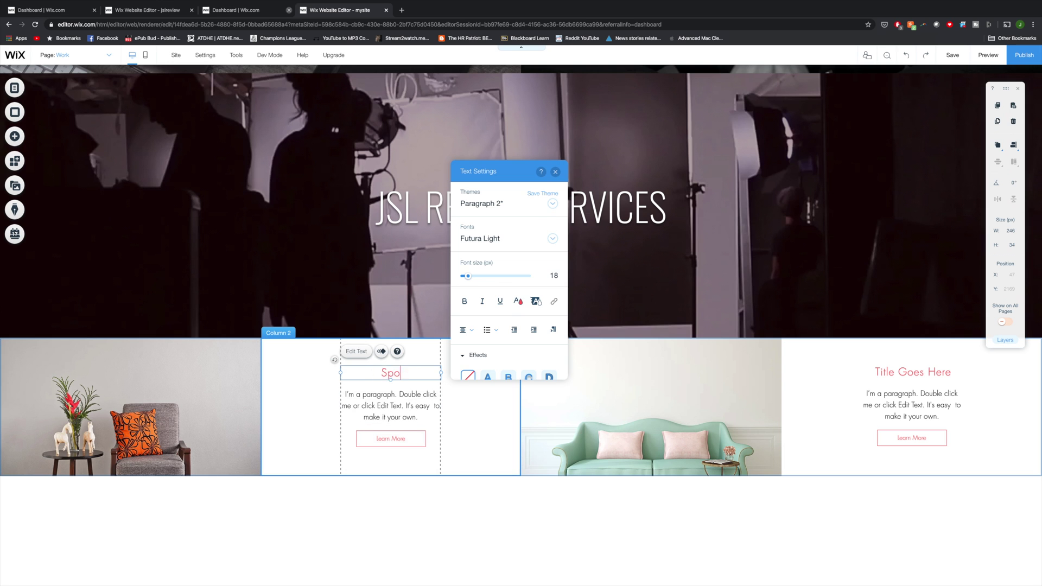
{"action": "type", "text": "Sponsored Integration"}
{"action": "key", "text": "ctrl+a"}
{"action": "left_click", "coordinate": [553, 239]}
{"action": "scroll", "coordinate": [588, 373], "scroll_direction": "down", "scroll_amount": 5}
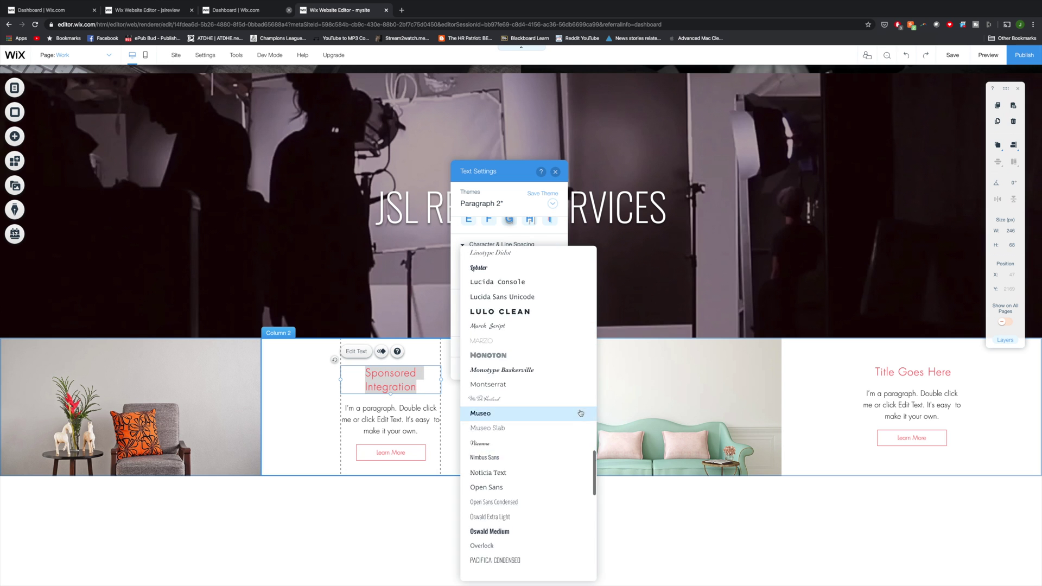
{"action": "left_click", "coordinate": [581, 412]}
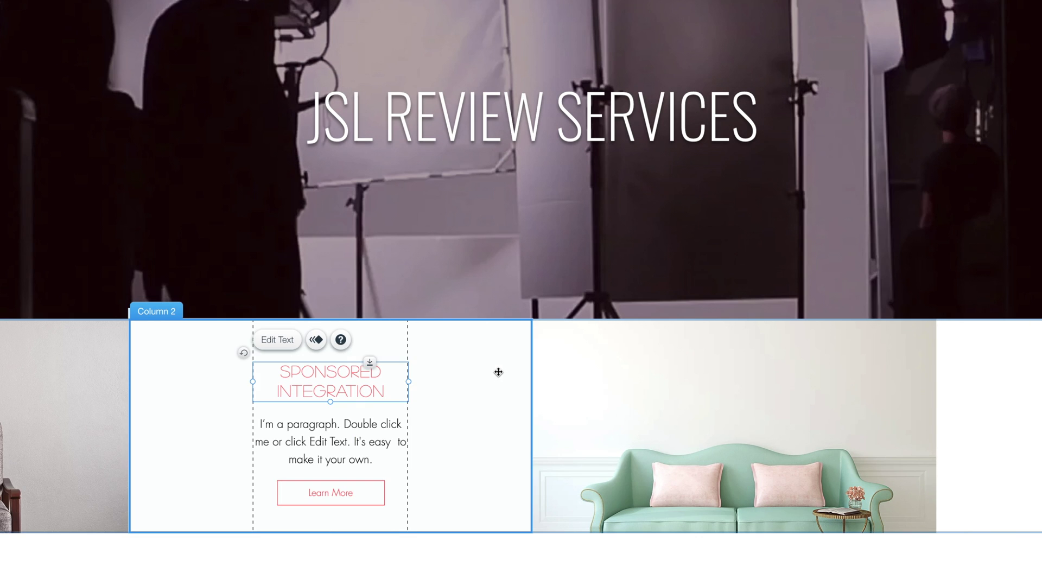
{"action": "left_click", "coordinate": [499, 372]}
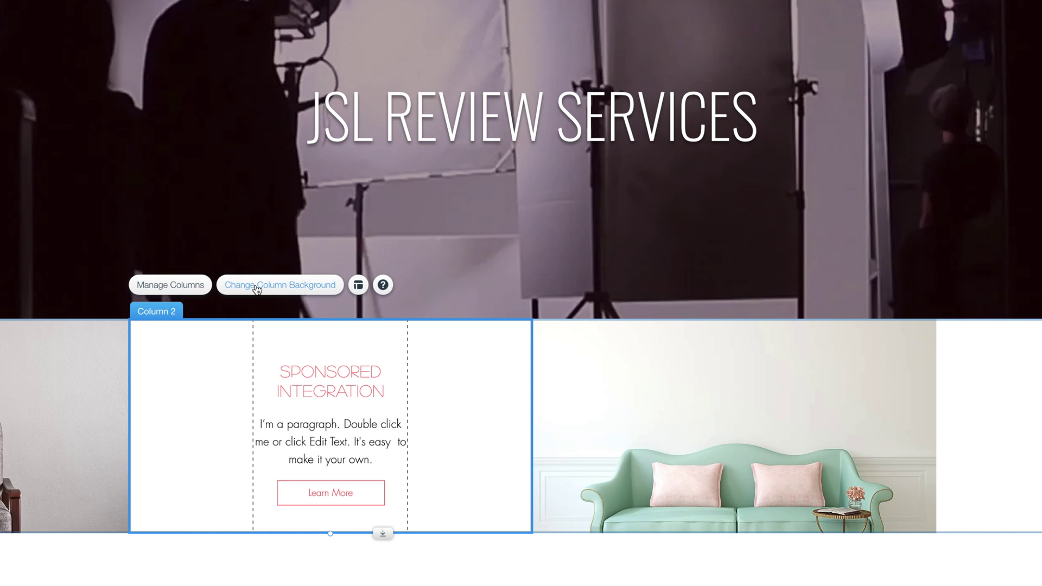
Step: Set the column's background to an Unsplash photo found by searching 'iphone 11 pro'
{"action": "left_click", "coordinate": [256, 288]}
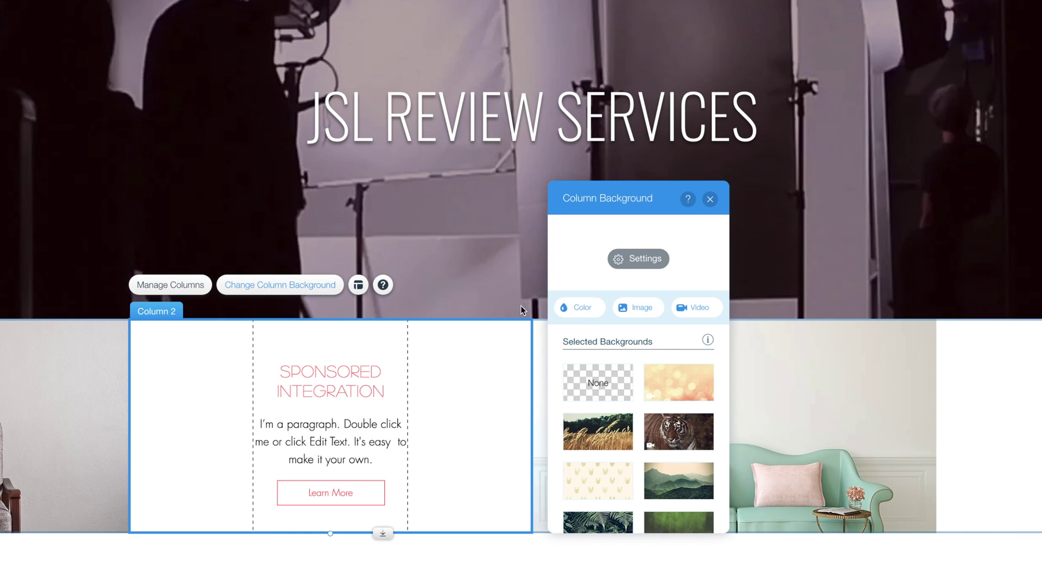
{"action": "left_click", "coordinate": [650, 311]}
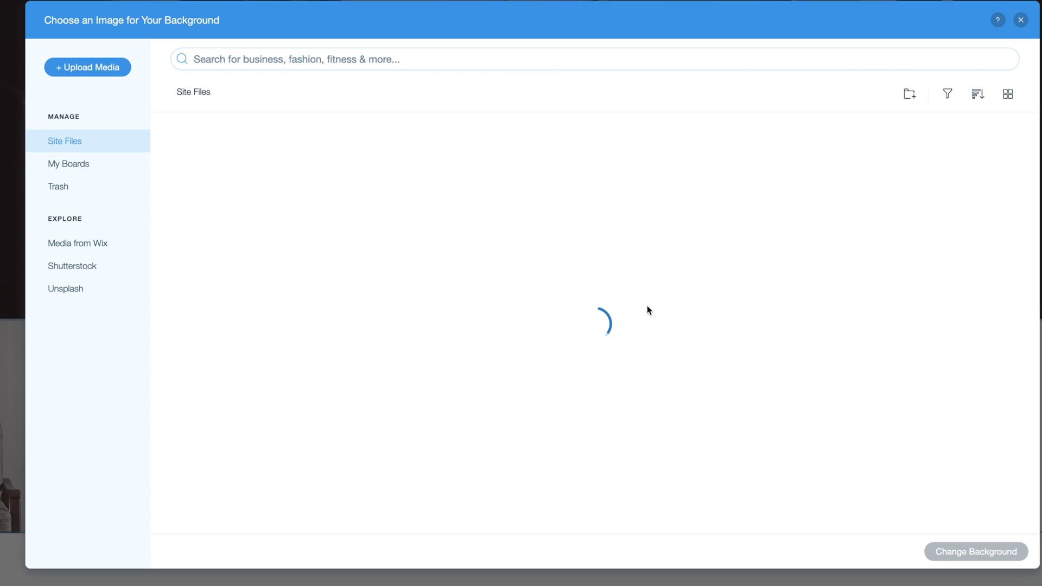
{"action": "left_click", "coordinate": [84, 289]}
{"action": "type", "text": "iphone 11 pro"}
{"action": "key", "text": "Return"}
{"action": "scroll", "coordinate": [687, 263], "scroll_direction": "down", "scroll_amount": 3}
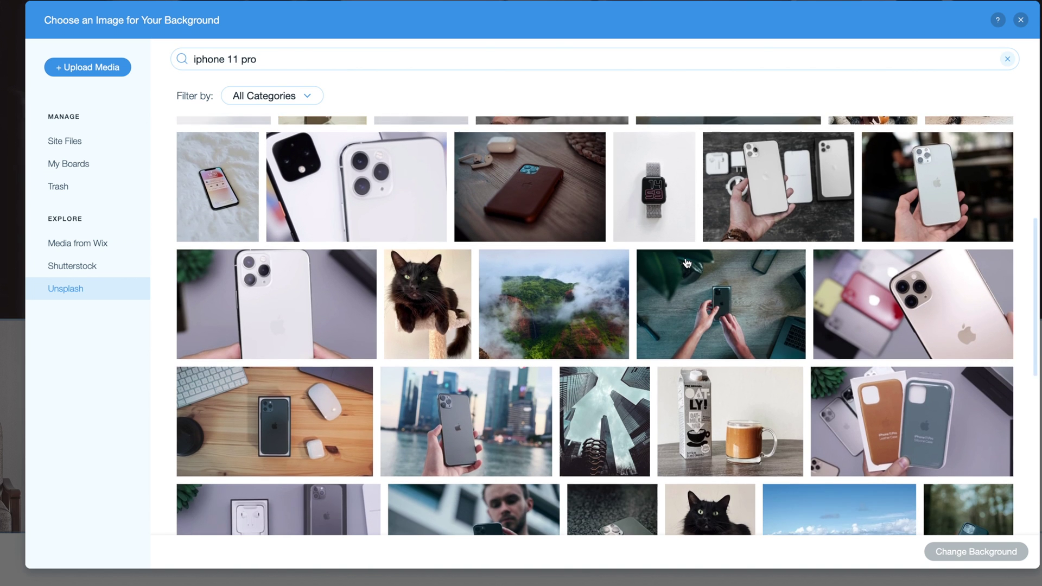
{"action": "scroll", "coordinate": [687, 263], "scroll_direction": "down", "scroll_amount": 2}
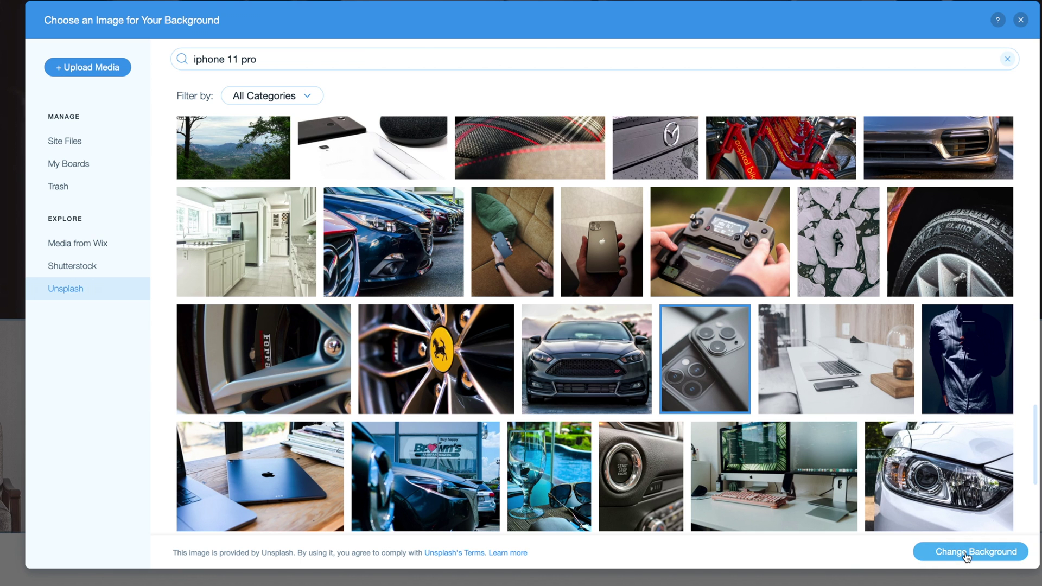
{"action": "left_click", "coordinate": [965, 552]}
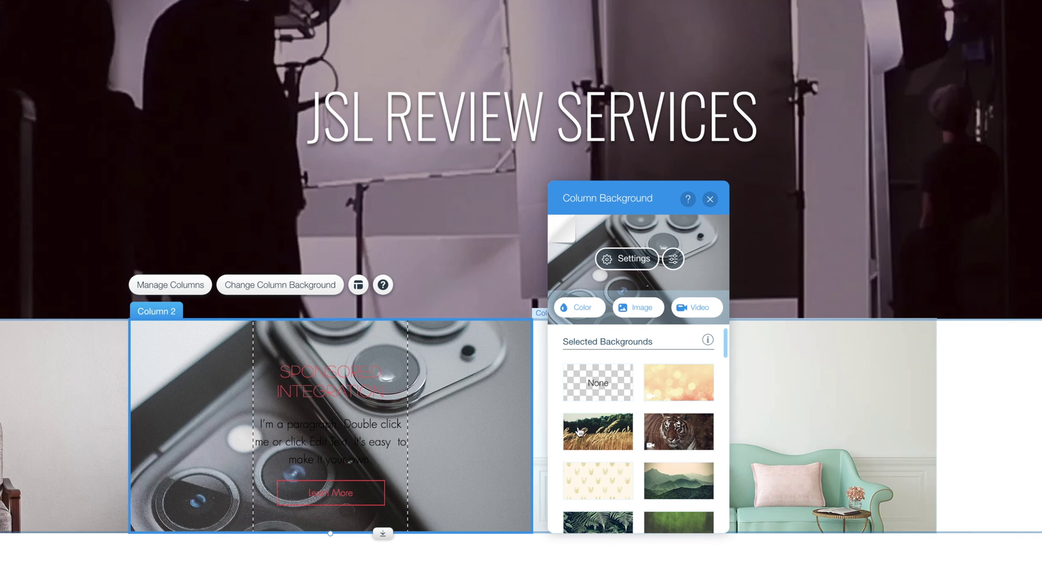
Step: Lower the background image opacity to 37% and make the SPONSORED INTEGRATION heading light grey
{"action": "left_click", "coordinate": [626, 258]}
{"action": "left_click_drag", "start_coordinate": [642, 284], "coordinate": [612, 294]}
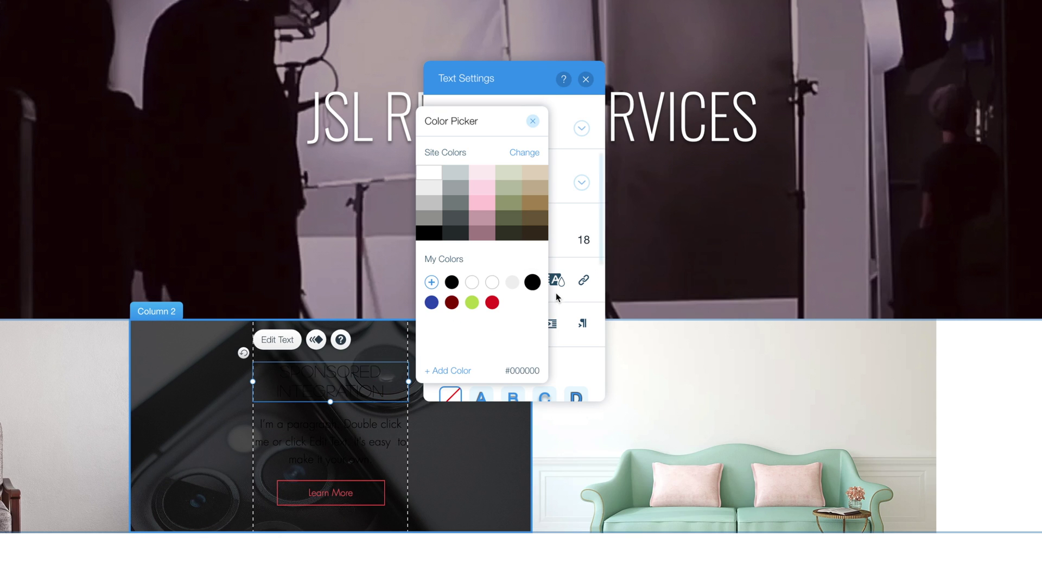
{"action": "left_click", "coordinate": [513, 284]}
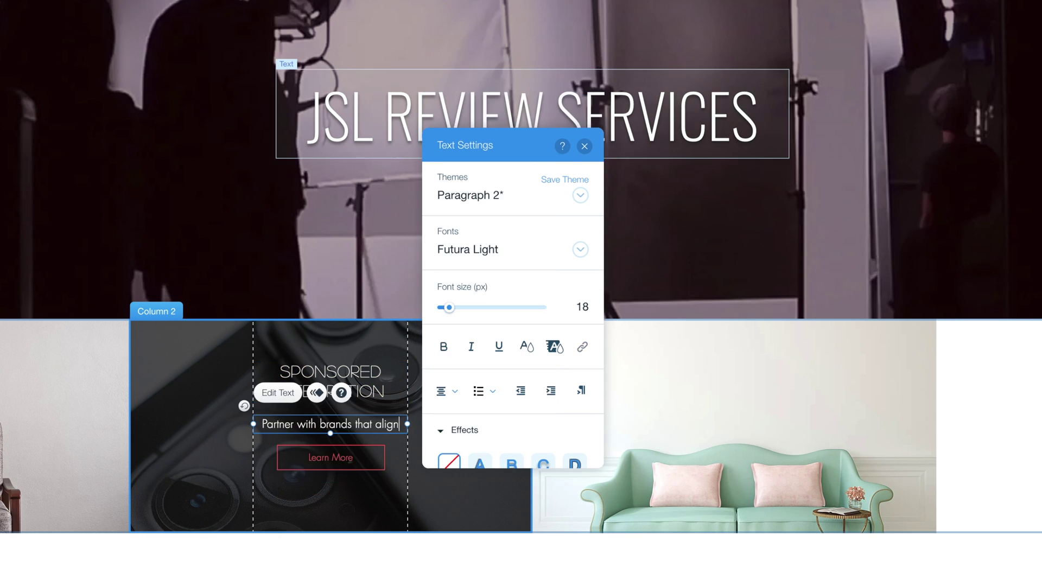
Step: Rewrite the Sponsored Integration paragraph to mention JSL Review
{"action": "type", "text": "with brands that align with"}
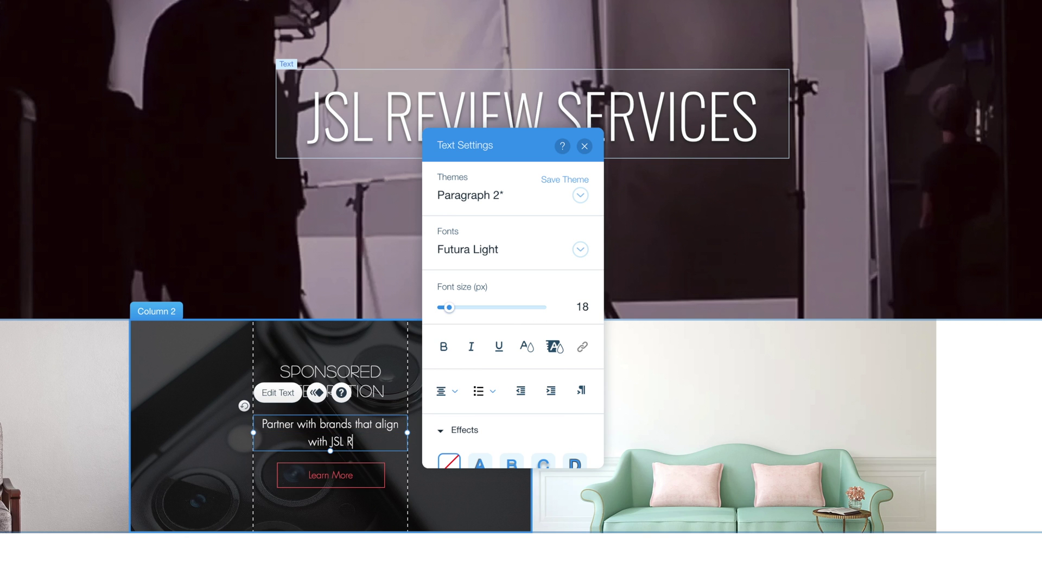
{"action": "type", "text": "JSL Revi"}
{"action": "type", "text": "e"}
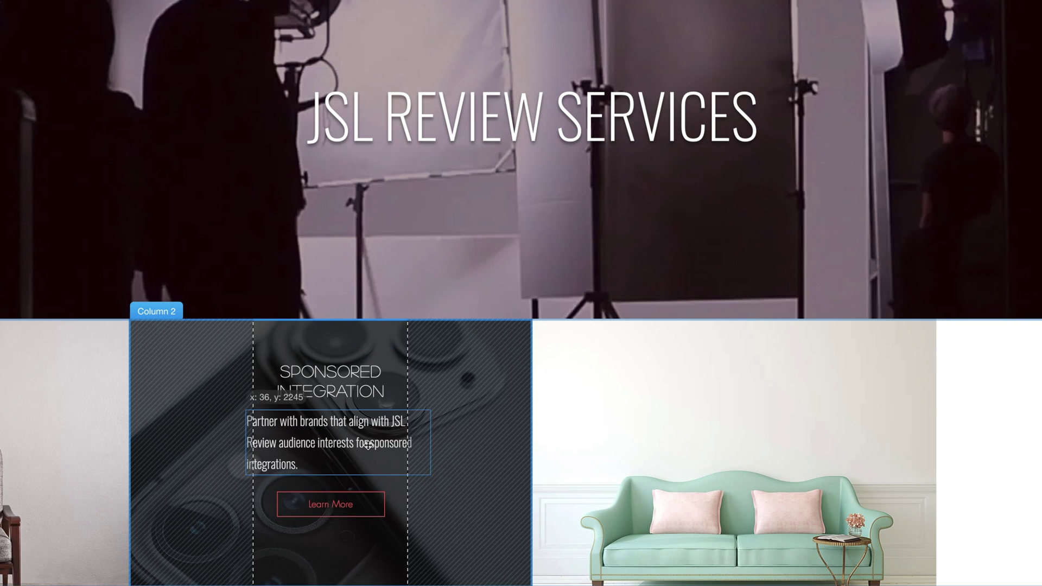
{"action": "left_click", "coordinate": [348, 451]}
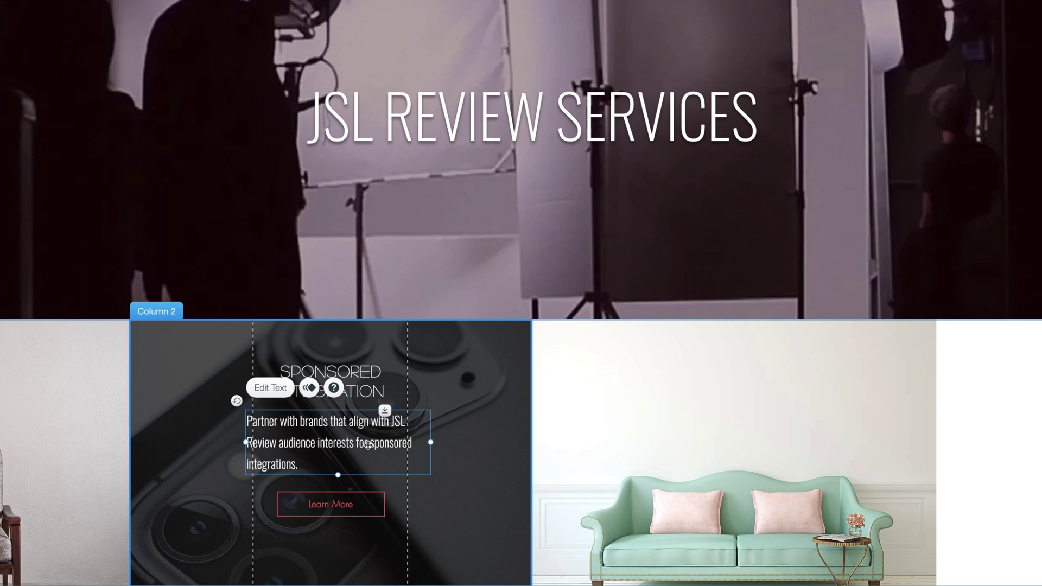
Step: Customize the Learn More button design with a fully opaque white background
{"action": "left_click", "coordinate": [358, 507]}
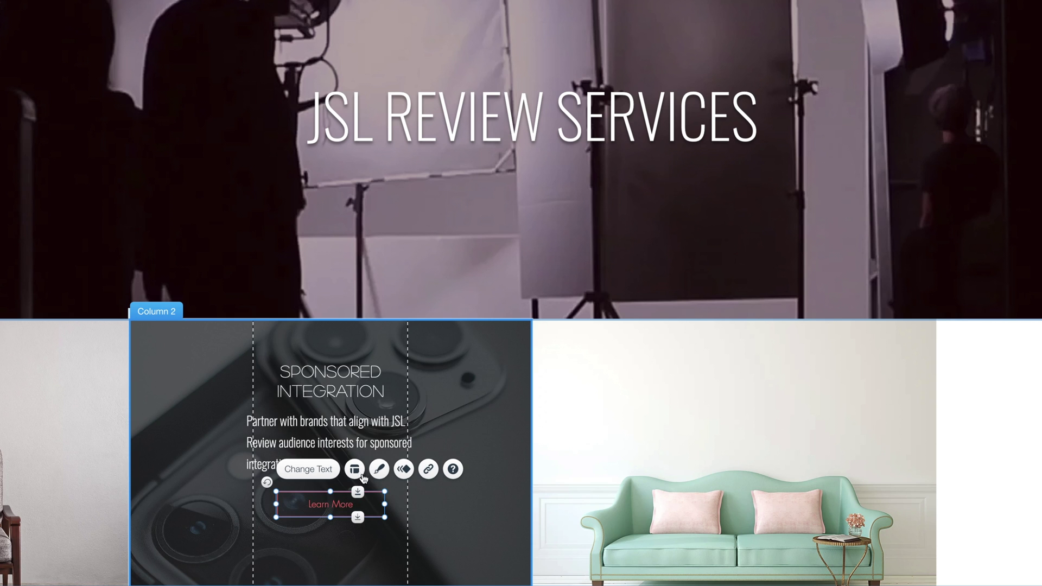
{"action": "left_click", "coordinate": [379, 469]}
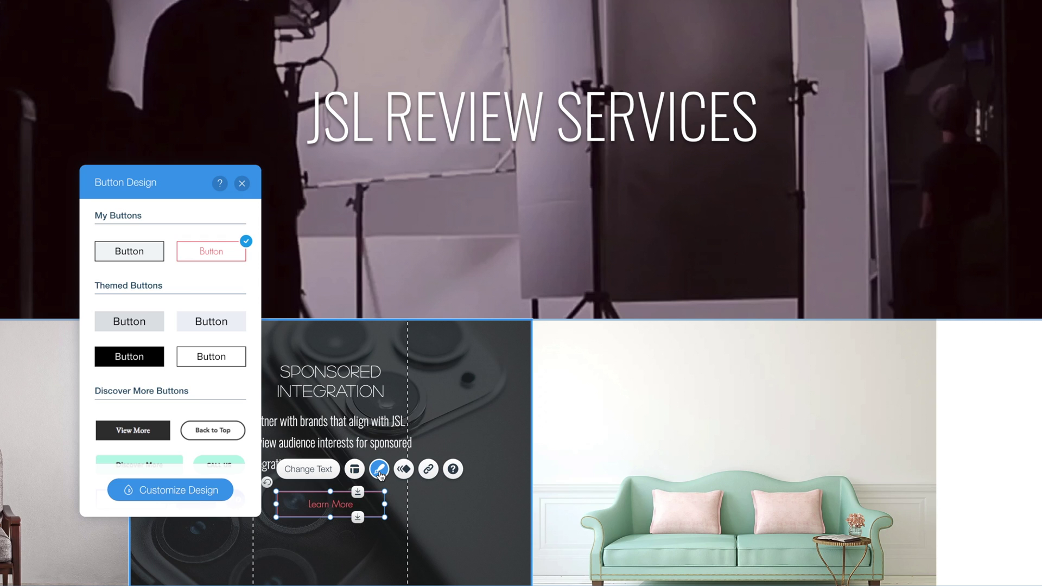
{"action": "left_click", "coordinate": [170, 491]}
{"action": "left_click", "coordinate": [132, 375]}
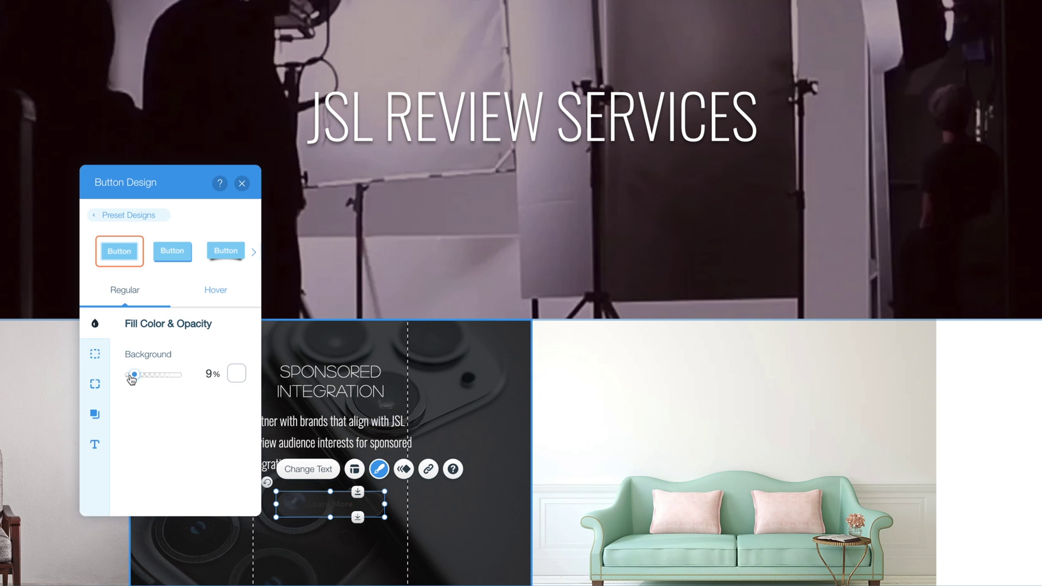
{"action": "left_click_drag", "start_coordinate": [166, 380], "coordinate": [168, 380]}
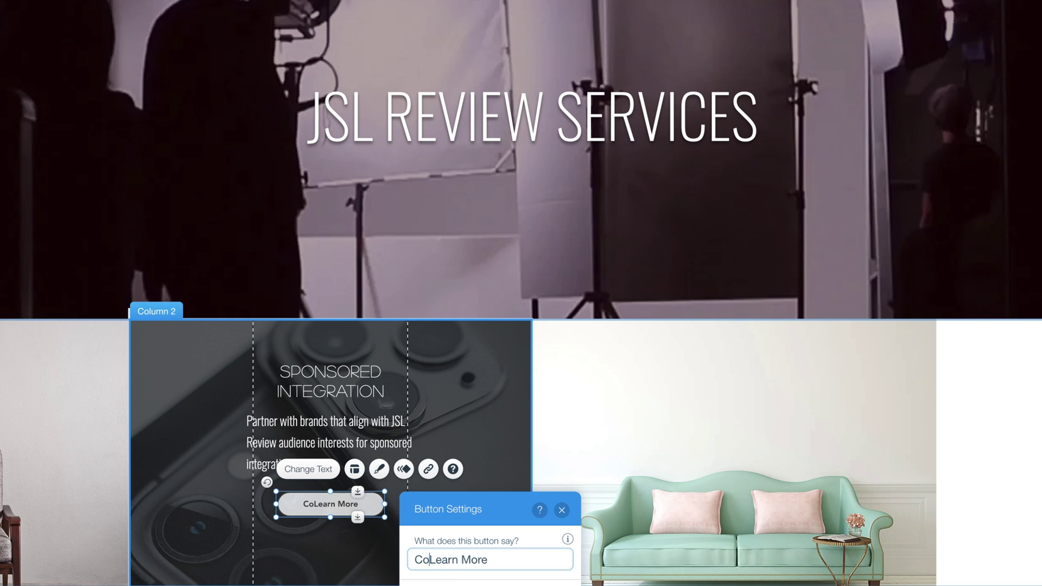
Step: Rename the button 'Contact to Learn More' and link it to an email address
{"action": "type", "text": "ntact to Learn More"}
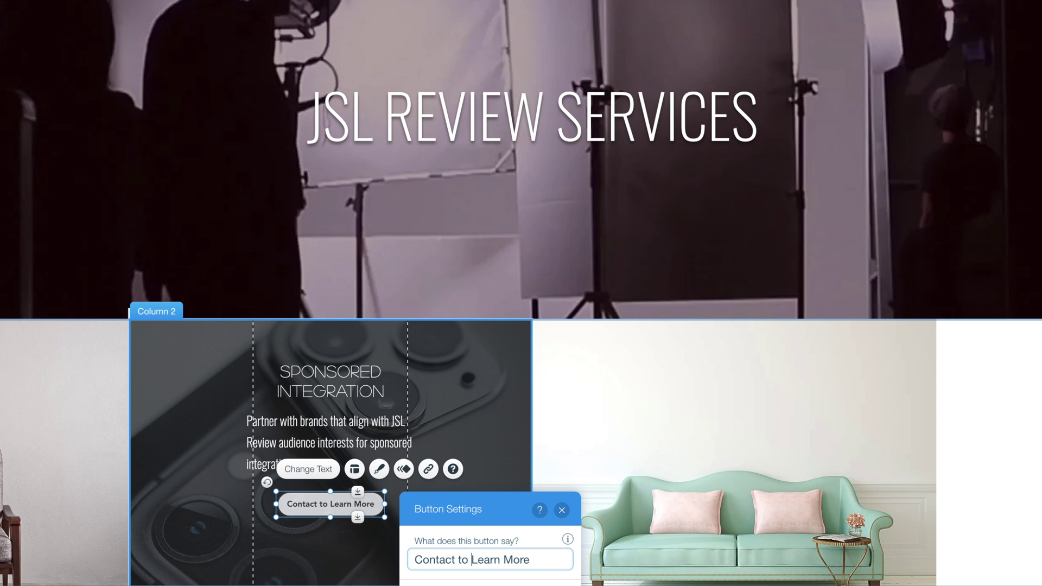
{"action": "left_click", "coordinate": [429, 470]}
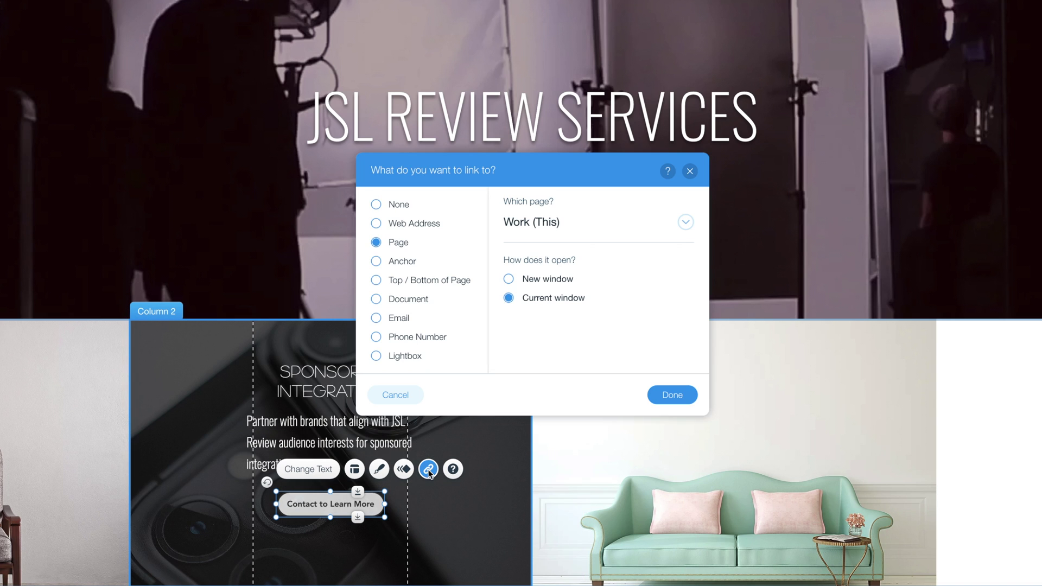
{"action": "left_click", "coordinate": [394, 321]}
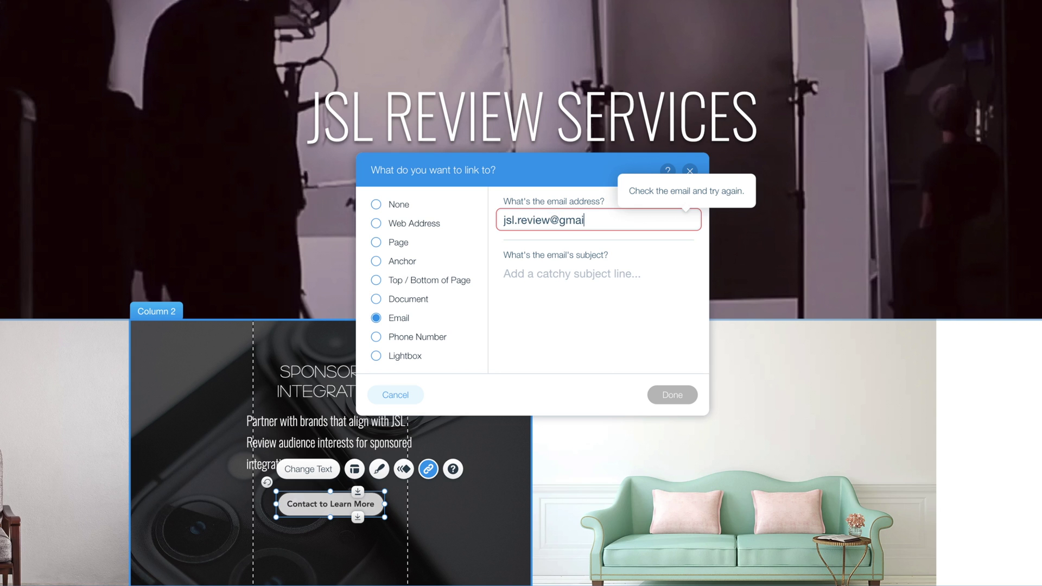
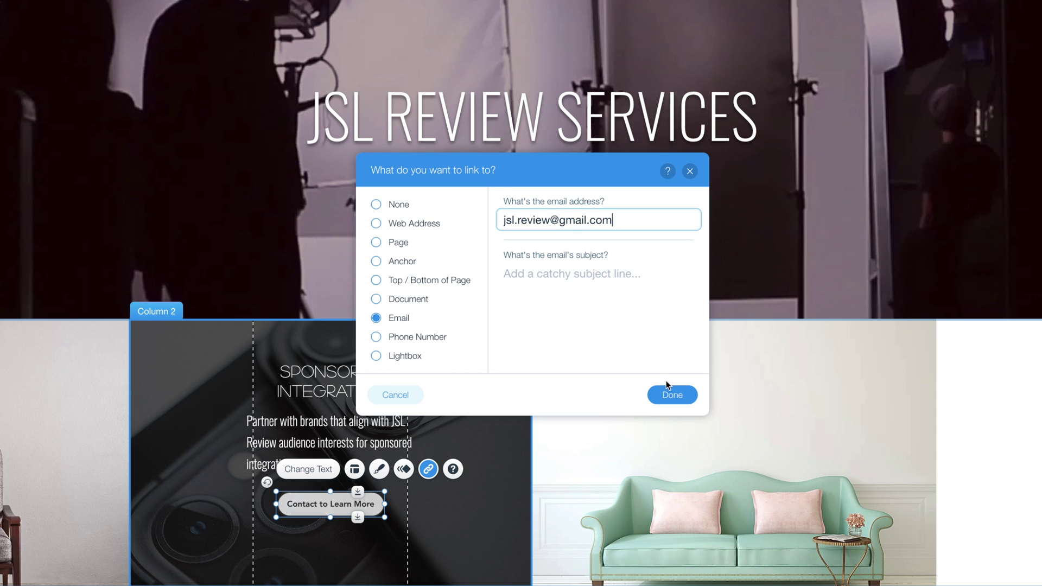
{"action": "left_click", "coordinate": [672, 395]}
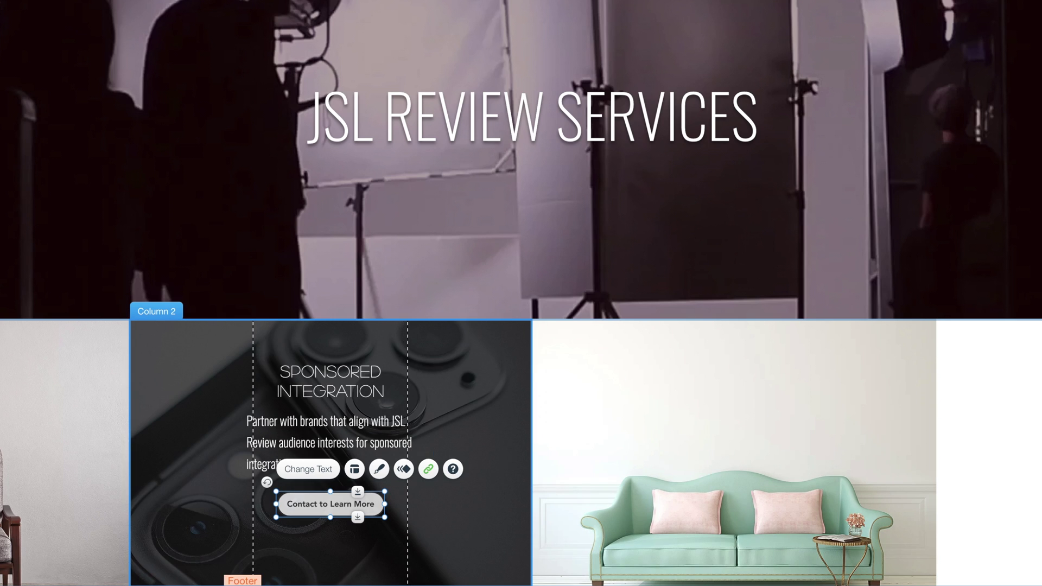
{"action": "right_click", "coordinate": [919, 372]}
Step: Delete column 4's placeholder paragraph and button, and give it an iPhone-and-iPad photo background
{"action": "left_click", "coordinate": [933, 403]}
{"action": "right_click", "coordinate": [936, 405]}
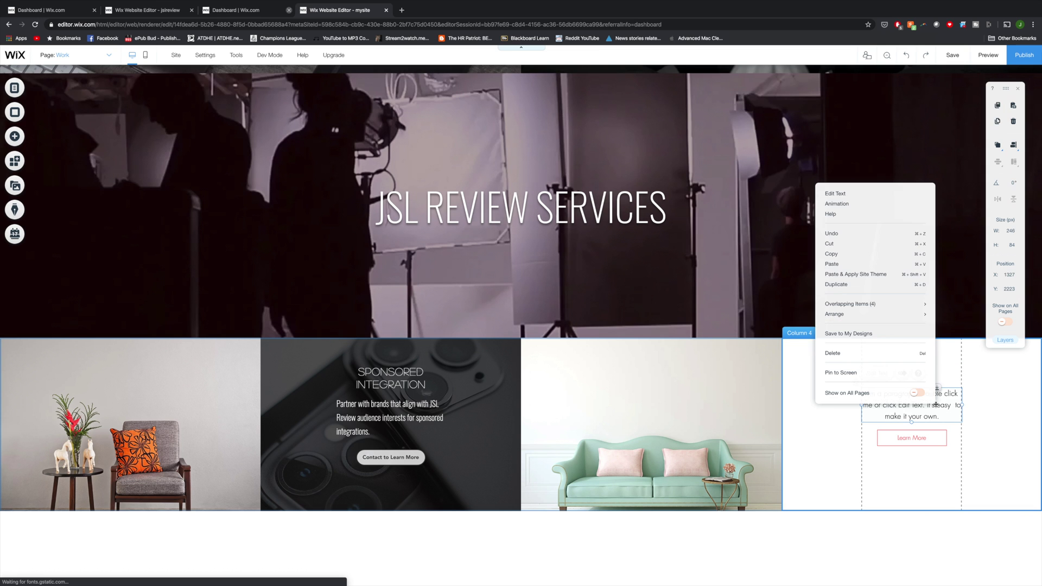
{"action": "left_click", "coordinate": [868, 354]}
{"action": "right_click", "coordinate": [915, 438]}
{"action": "left_click", "coordinate": [823, 391]}
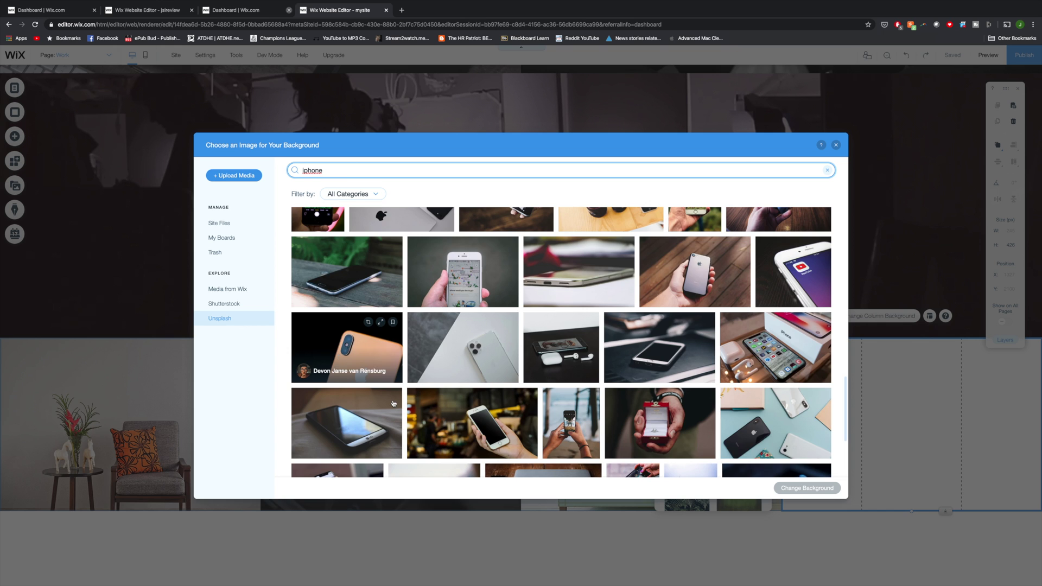
{"action": "scroll", "coordinate": [414, 358], "scroll_direction": "down", "scroll_amount": 3}
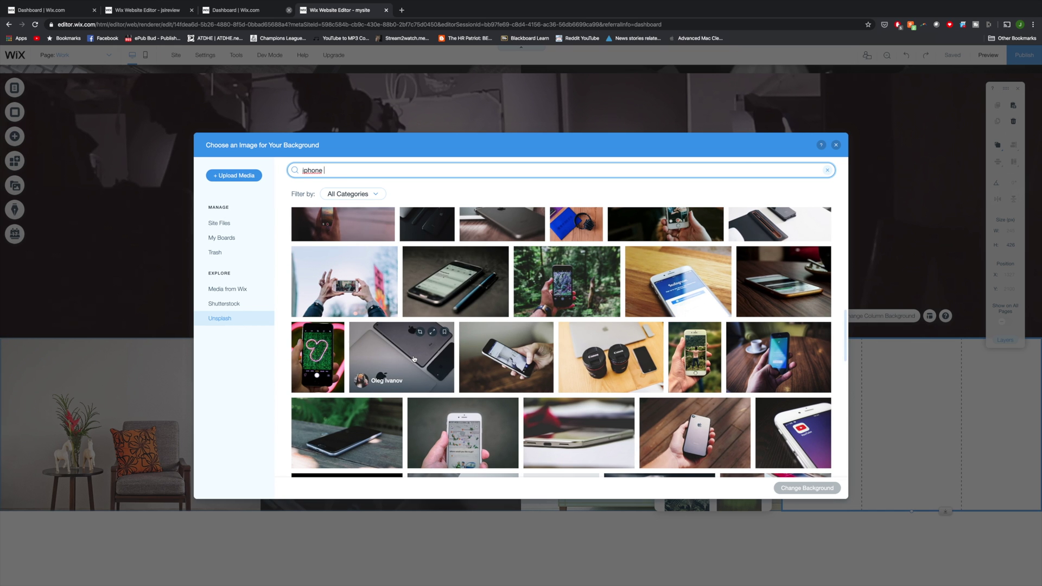
{"action": "left_click", "coordinate": [413, 358]}
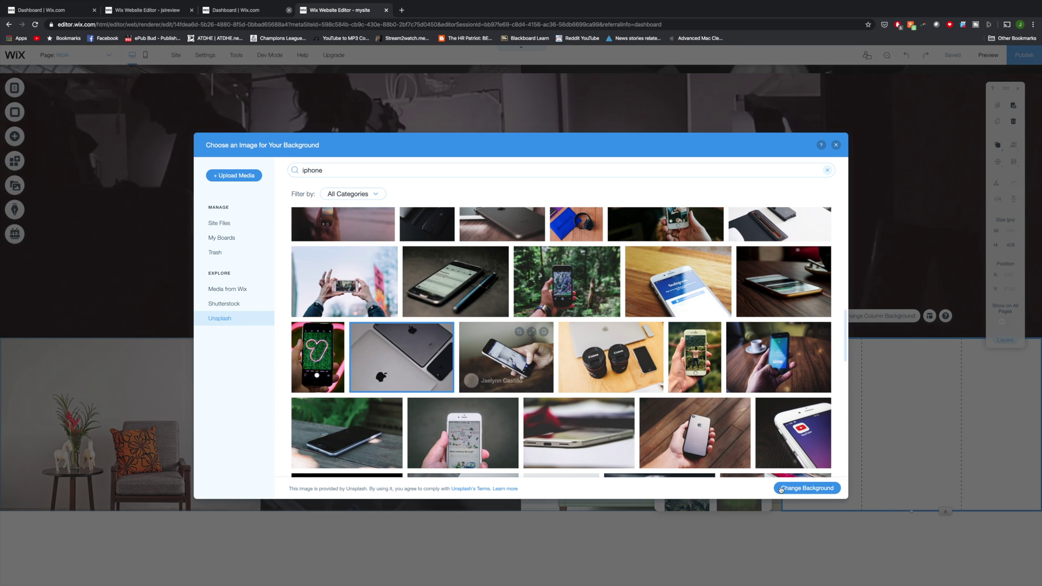
{"action": "left_click", "coordinate": [812, 493]}
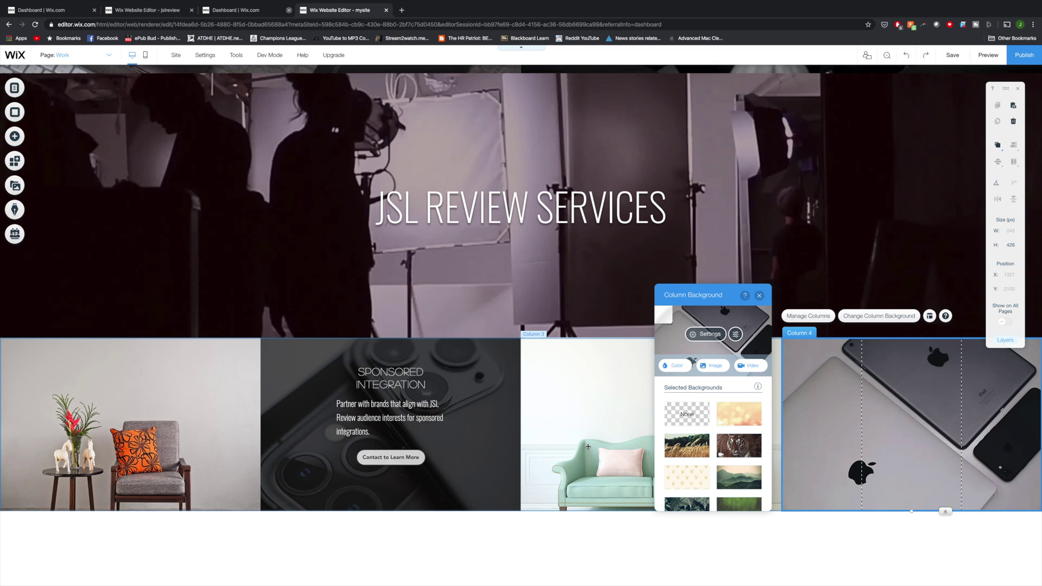
Step: Duplicate column 2's heading, paragraph and Contact to Learn More button into column 4
{"action": "left_click", "coordinate": [391, 378]}
{"action": "key", "text": "ctrl+d"}
{"action": "left_click_drag", "start_coordinate": [471, 383], "coordinate": [905, 379]}
{"action": "left_click", "coordinate": [390, 418]}
{"action": "key", "text": "ctrl+d"}
{"action": "left_click_drag", "start_coordinate": [402, 429], "coordinate": [906, 417]}
{"action": "left_click", "coordinate": [408, 465]}
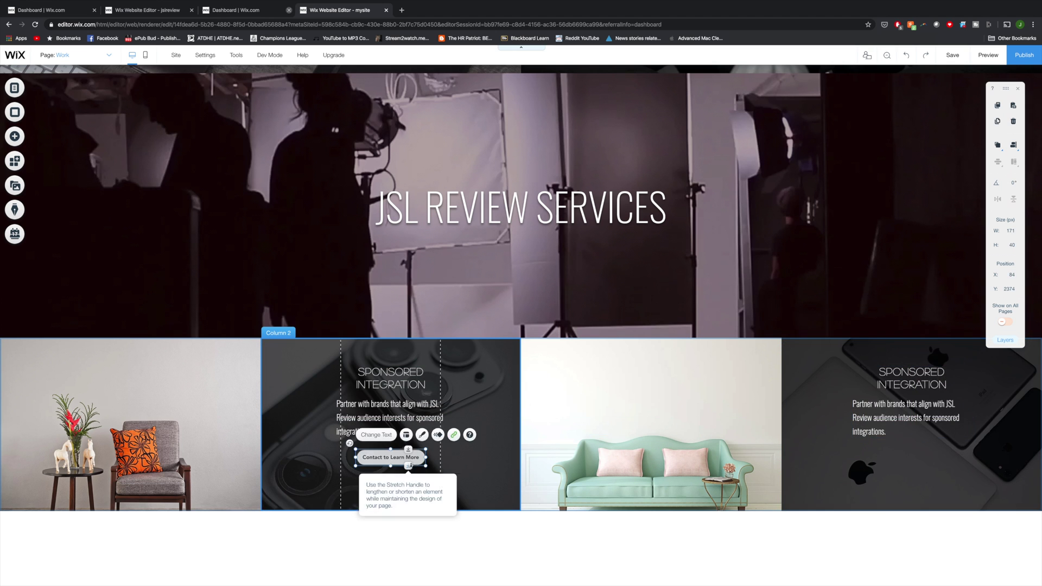
{"action": "key", "text": "ctrl+d"}
{"action": "left_click_drag", "start_coordinate": [415, 468], "coordinate": [922, 459]}
Step: Change column 4's heading to SPONSORED REVIEWS and its blurb to 'dedicated reviews of products or services.'
{"action": "left_click", "coordinate": [912, 378]}
{"action": "double_click", "coordinate": [917, 384]}
{"action": "key", "text": "BackSpace"}
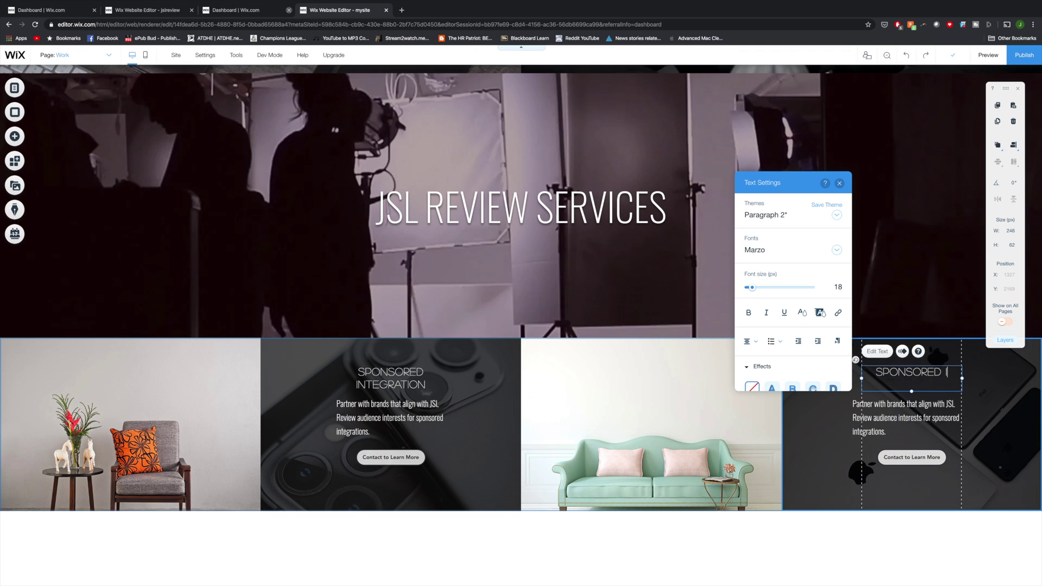
{"action": "type", "text": "REVIEWS"}
{"action": "left_click", "coordinate": [907, 418]}
{"action": "double_click", "coordinate": [868, 431]}
{"action": "type", "text": "dedicated"}
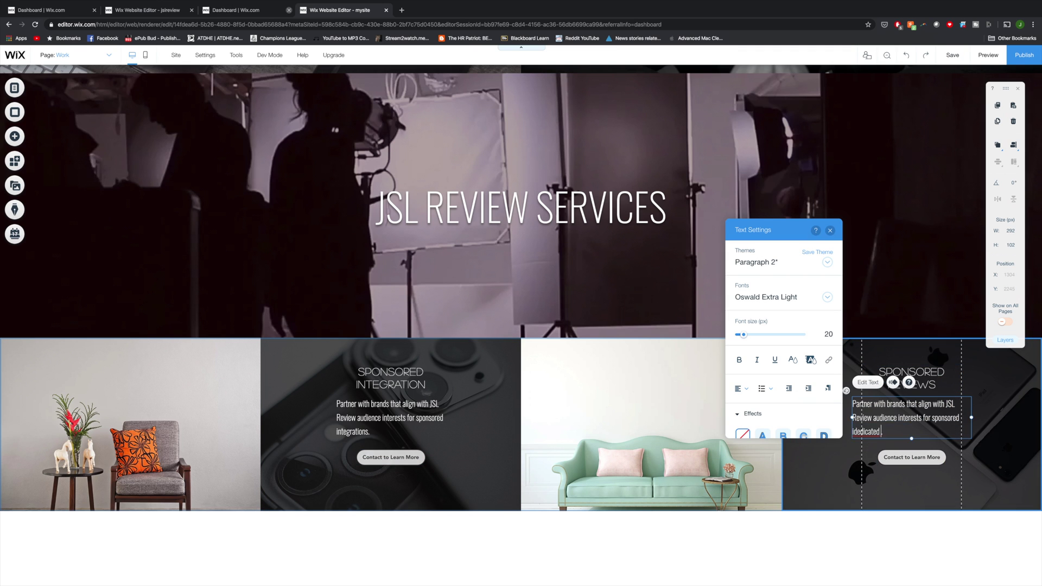
{"action": "type", "text": " reviews of products or services."}
Step: Give column 1 a Business & Work laptop-and-tablet photo background, leaving column 3's smartwatch photo
{"action": "left_click", "coordinate": [1023, 464]}
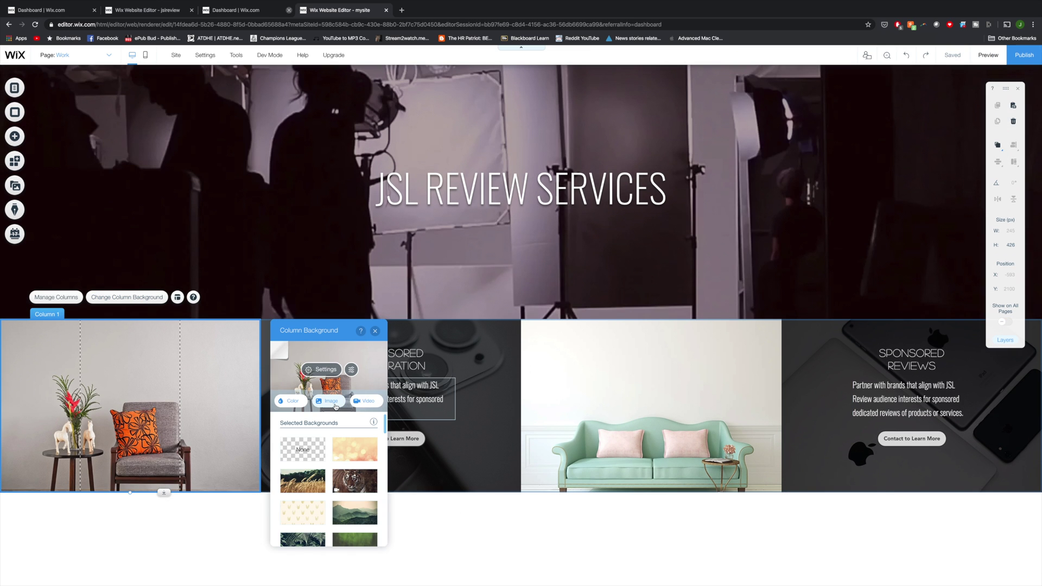
{"action": "left_click", "coordinate": [336, 406]}
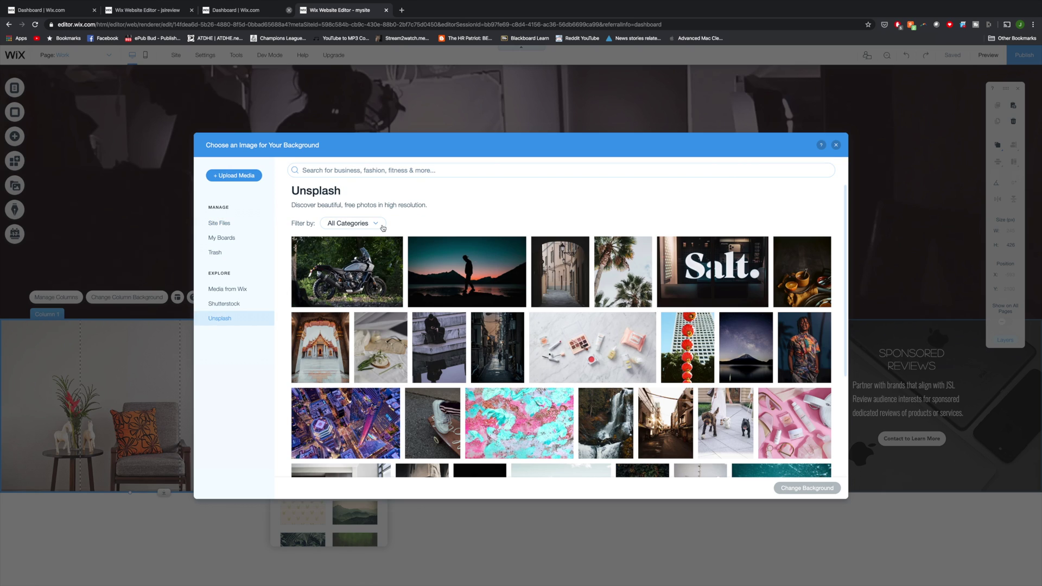
{"action": "left_click", "coordinate": [375, 224]}
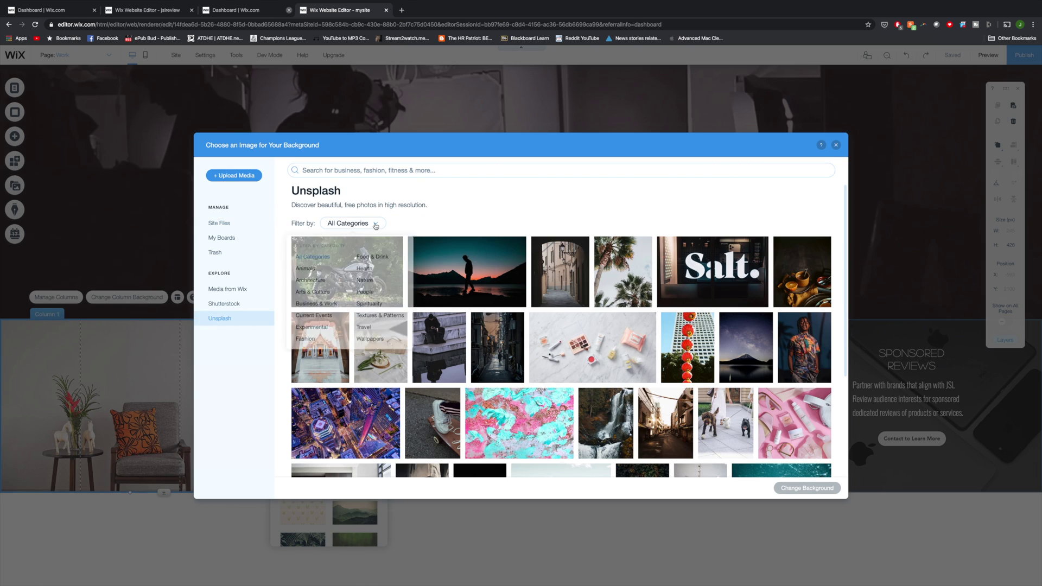
{"action": "left_click", "coordinate": [330, 305]}
{"action": "left_click", "coordinate": [446, 347]}
{"action": "left_click", "coordinate": [807, 488]}
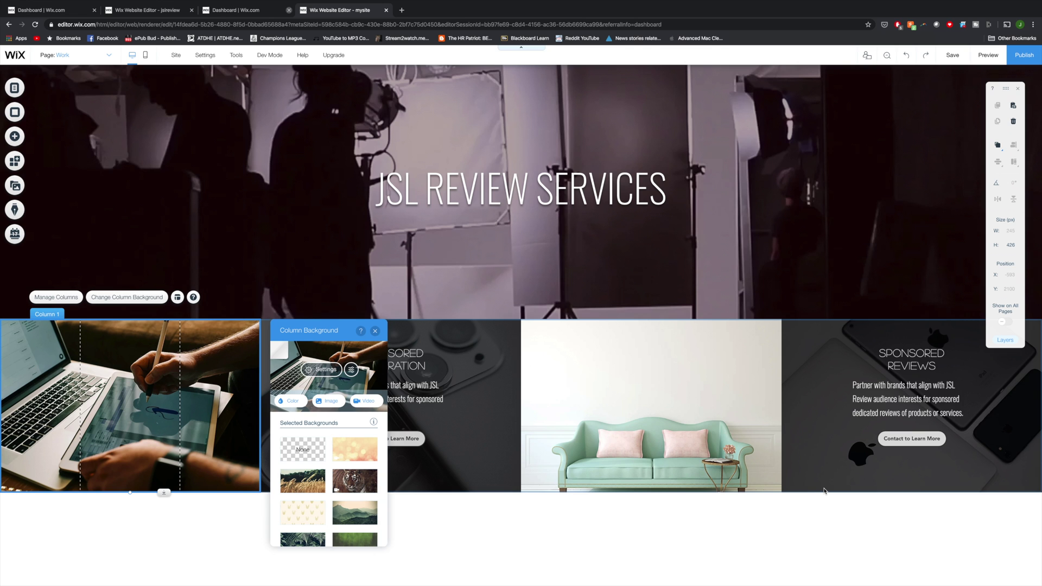
{"action": "left_click", "coordinate": [770, 484]}
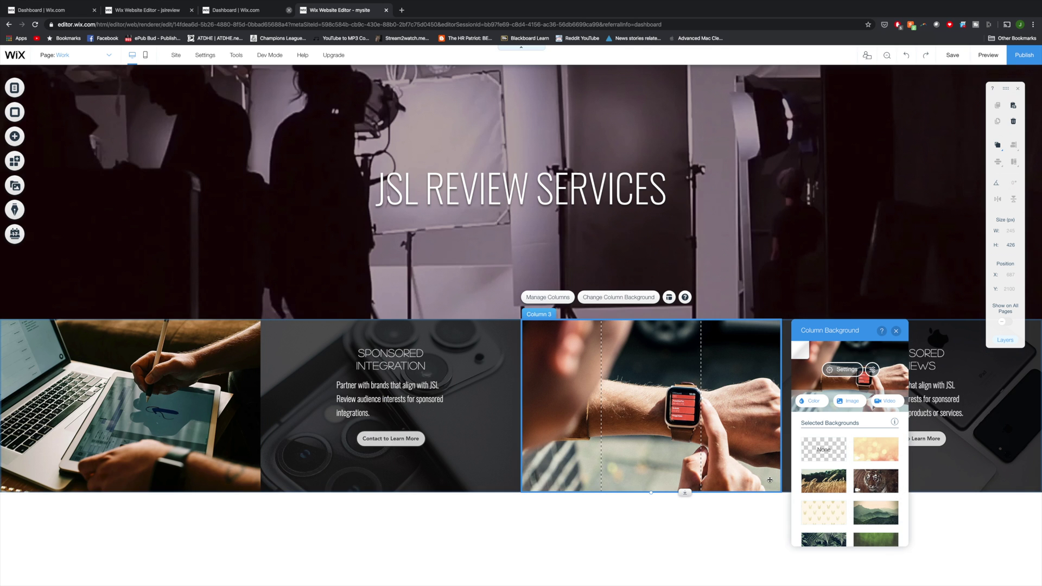
{"action": "left_click", "coordinate": [657, 528]}
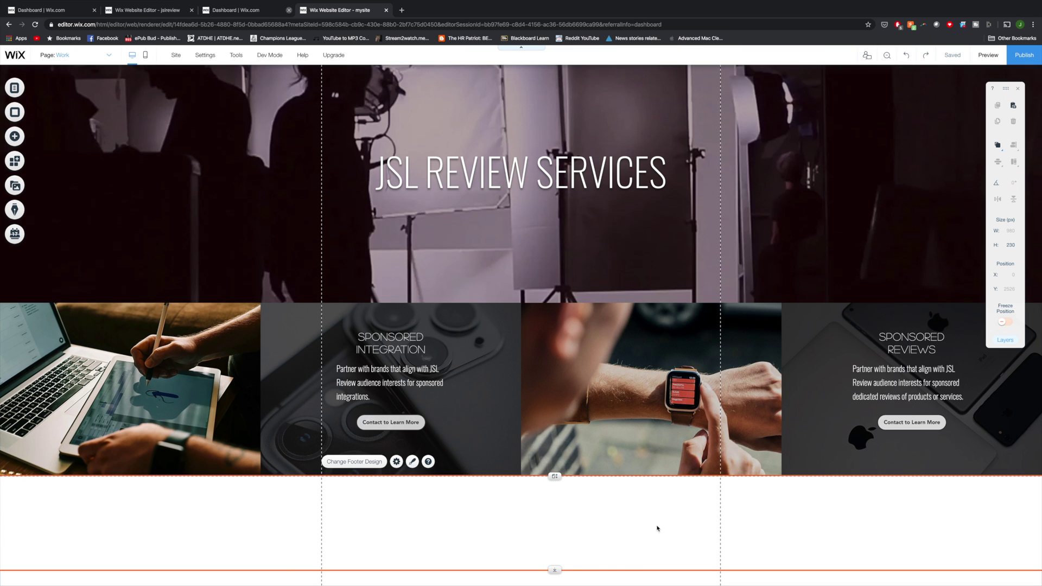
Step: Add the 'What We Do' Services strip and switch its heading to a light sans-serif font
{"action": "left_click", "coordinate": [15, 137]}
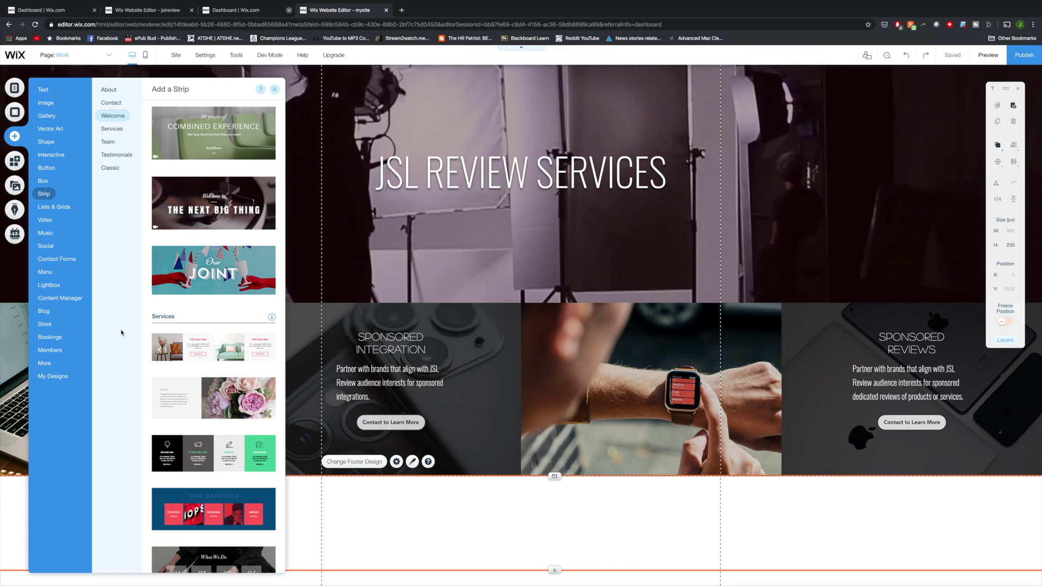
{"action": "scroll", "coordinate": [175, 331], "scroll_direction": "down", "scroll_amount": 5}
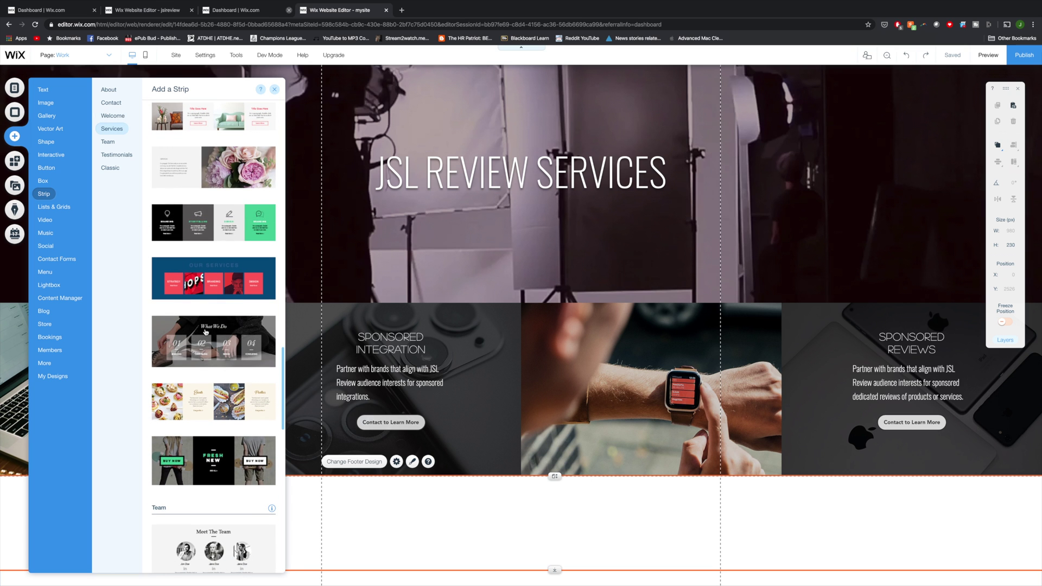
{"action": "left_click", "coordinate": [205, 332]}
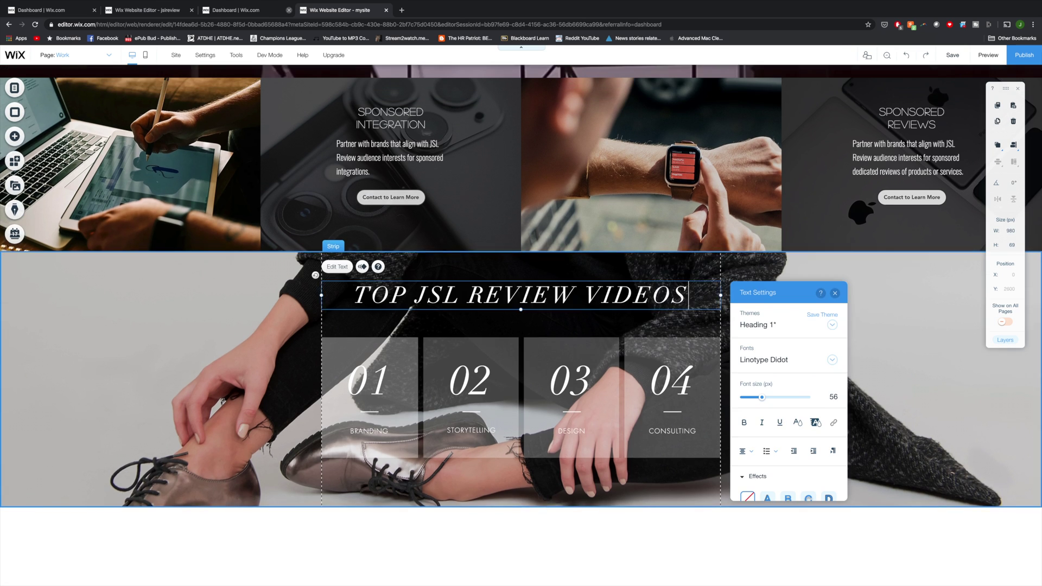
{"action": "key", "text": "ctrl+a"}
{"action": "left_click", "coordinate": [832, 359]}
{"action": "left_click", "coordinate": [766, 380]}
{"action": "scroll", "coordinate": [762, 356], "scroll_direction": "down", "scroll_amount": 1}
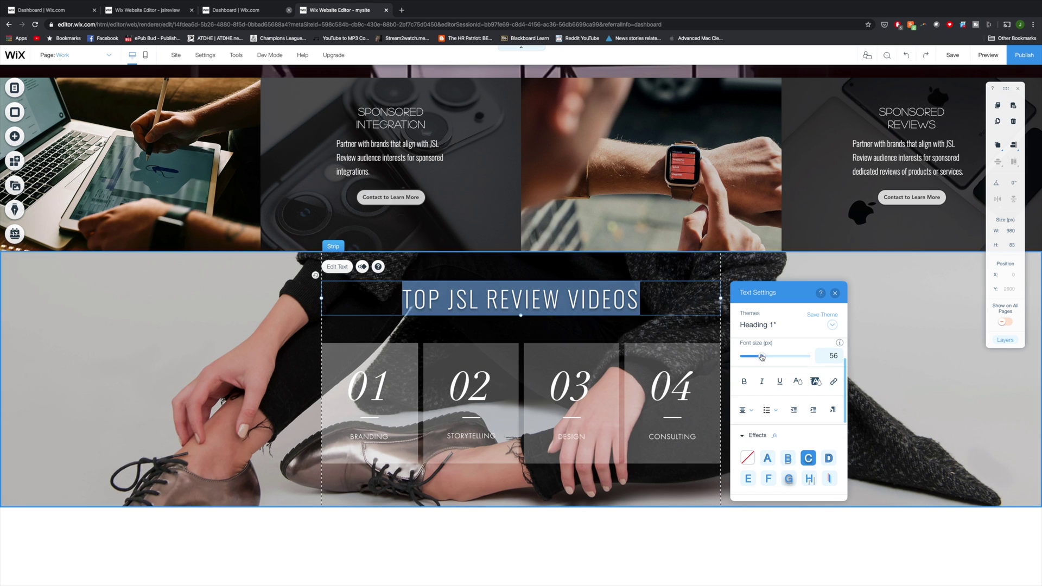
{"action": "left_click", "coordinate": [804, 487]}
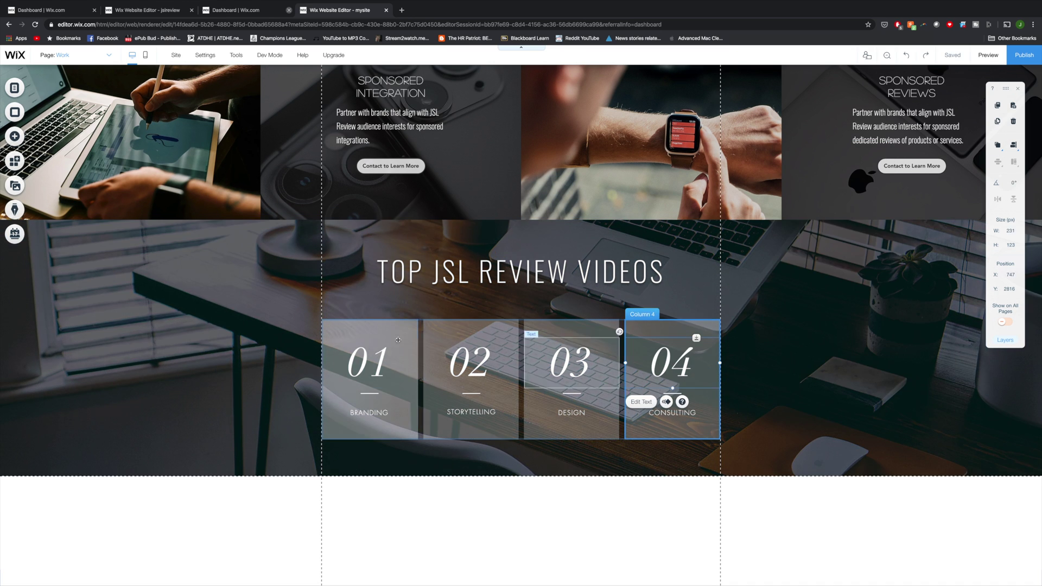
Step: Delete the strip's first column numbers
{"action": "right_click", "coordinate": [369, 361]}
{"action": "key", "text": "Delete"}
{"action": "right_click", "coordinate": [470, 361]}
Step: Delete the remaining column numbers so none of 01–04 remain
{"action": "key", "text": "Delete"}
{"action": "right_click", "coordinate": [671, 361]}
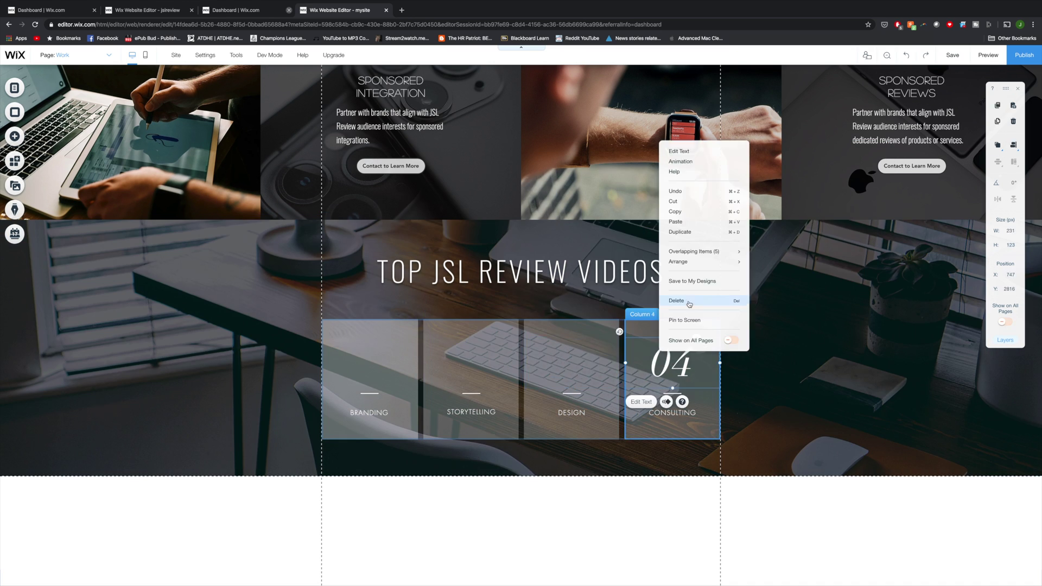
{"action": "key", "text": "Delete"}
Step: Place the iPhone 11 image from My Uploads in the first column and customize its frame border colour
{"action": "left_click", "coordinate": [15, 137]}
{"action": "mouse_move", "coordinate": [65, 203]}
{"action": "mouse_move", "coordinate": [52, 104]}
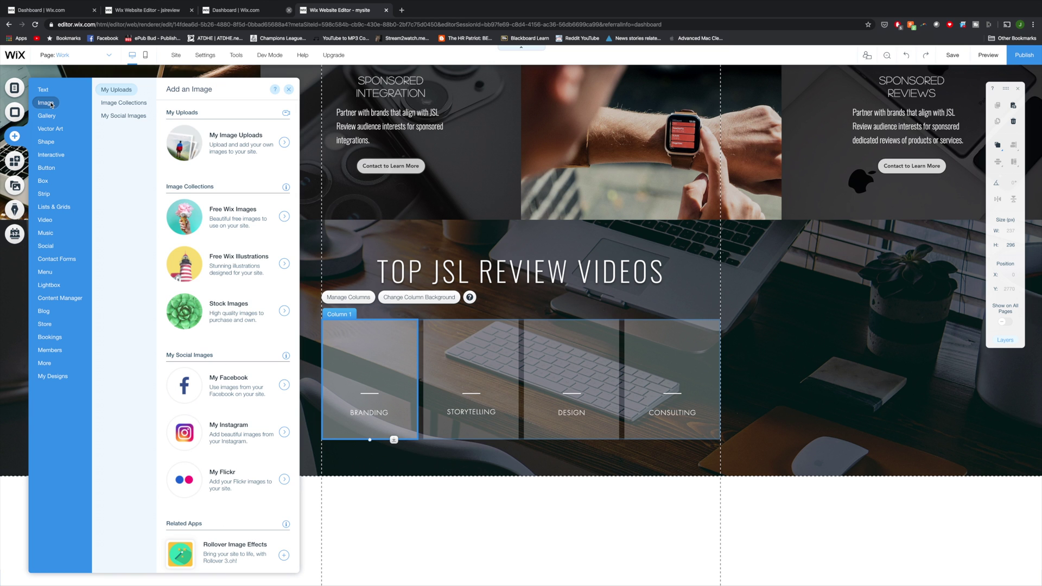
{"action": "left_click", "coordinate": [247, 152]}
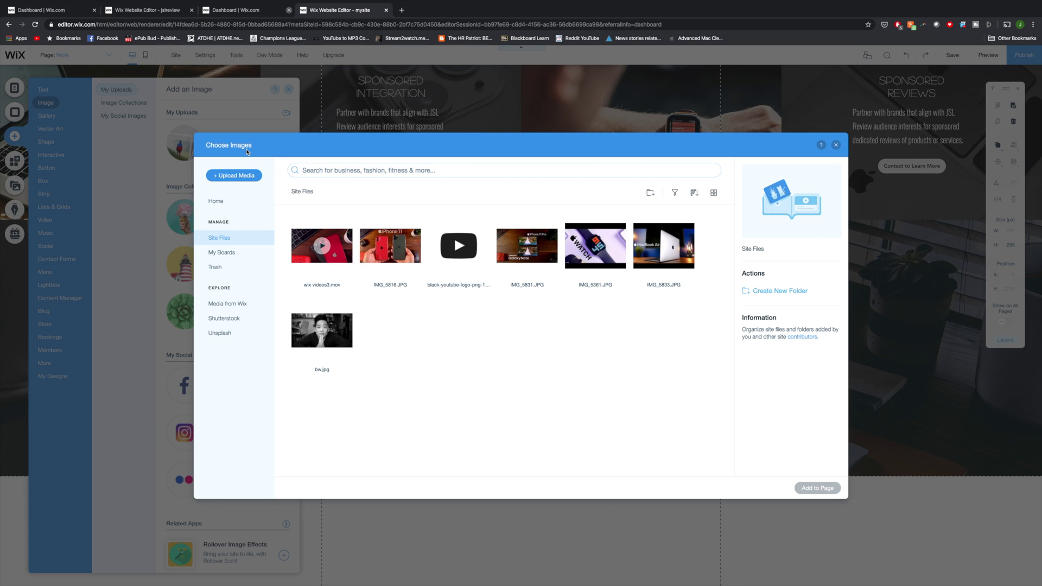
{"action": "double_click", "coordinate": [390, 246]}
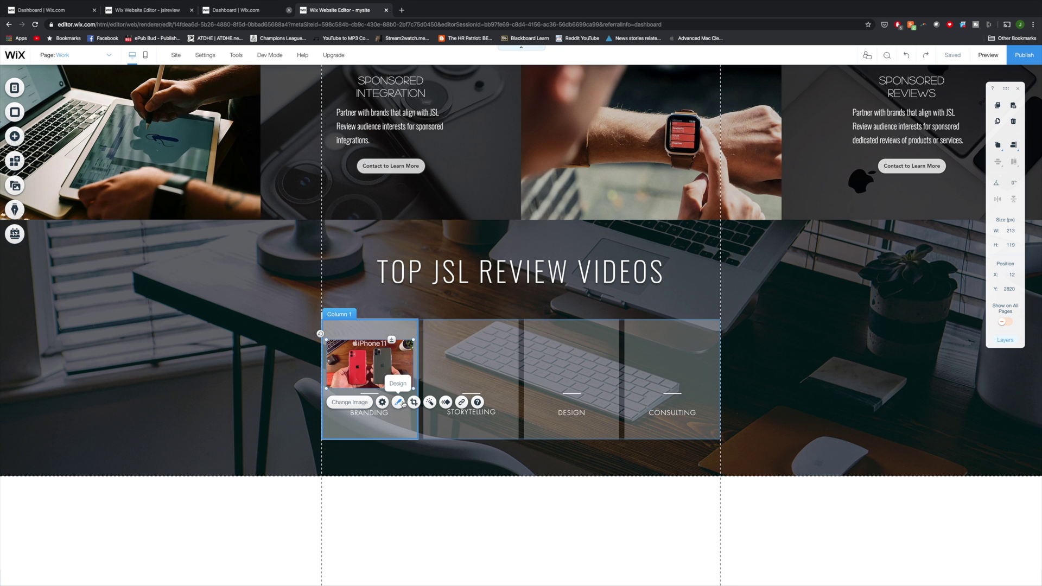
{"action": "left_click", "coordinate": [398, 402]}
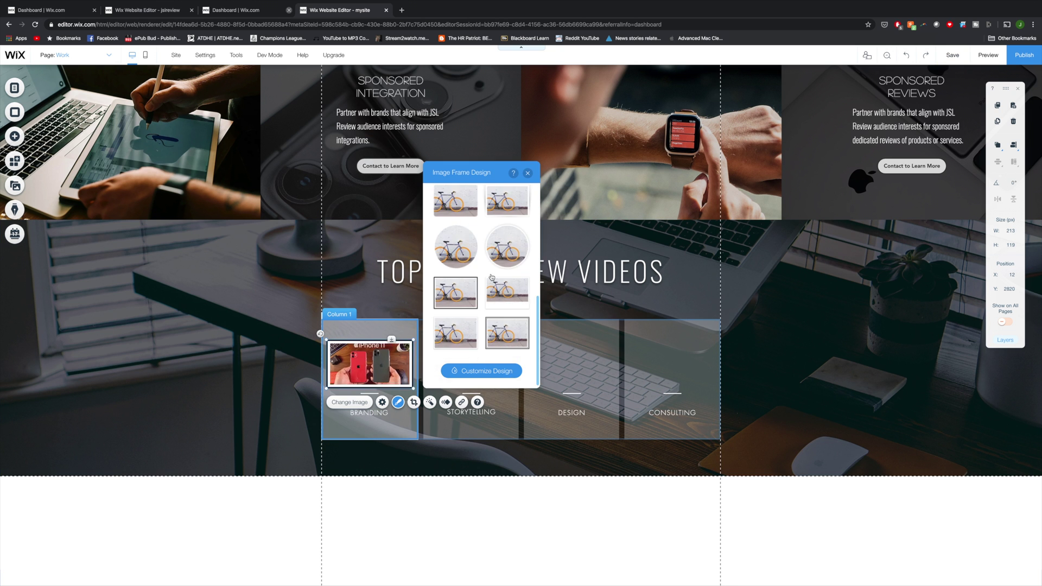
{"action": "left_click", "coordinate": [477, 367]}
{"action": "left_click", "coordinate": [524, 295]}
Step: Link the iPhone 11 image to the YouTube video's web address
{"action": "left_click", "coordinate": [462, 402]}
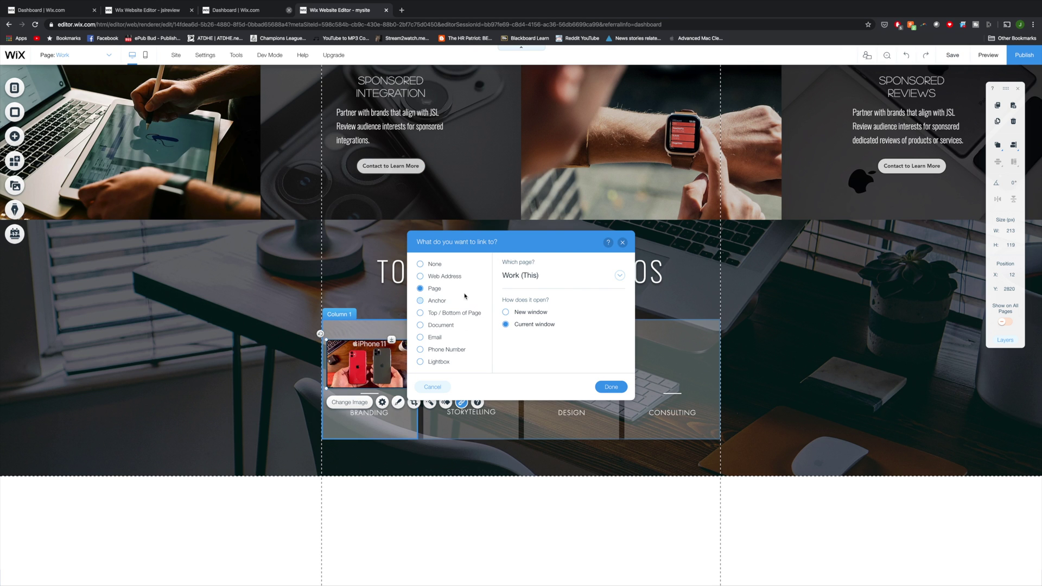
{"action": "left_click", "coordinate": [445, 277]}
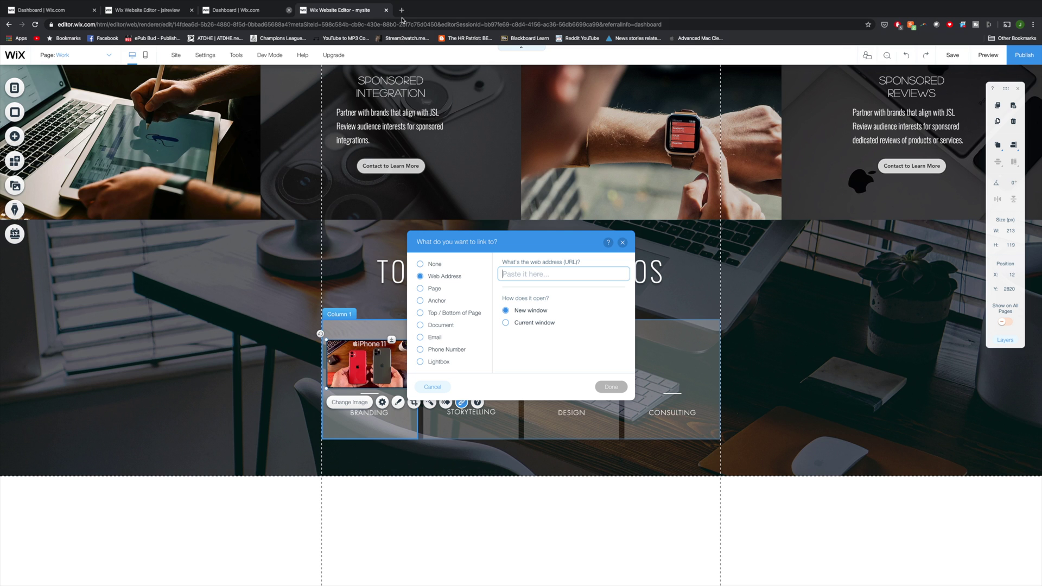
{"action": "type", "text": "https://www.youtube.com/watch?v=hvgIVX3Nrok&t=342s"}
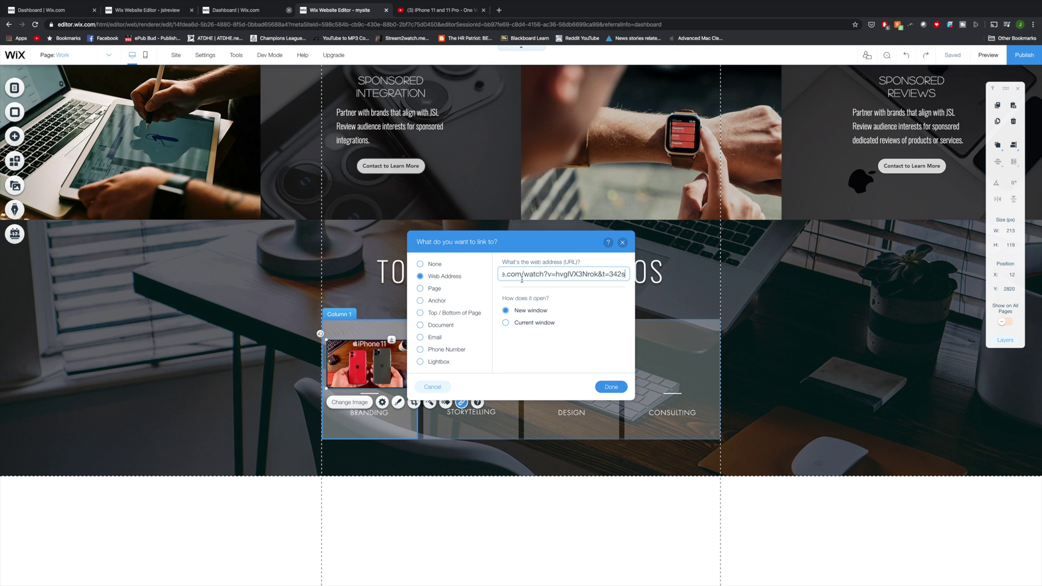
{"action": "left_click", "coordinate": [610, 387]}
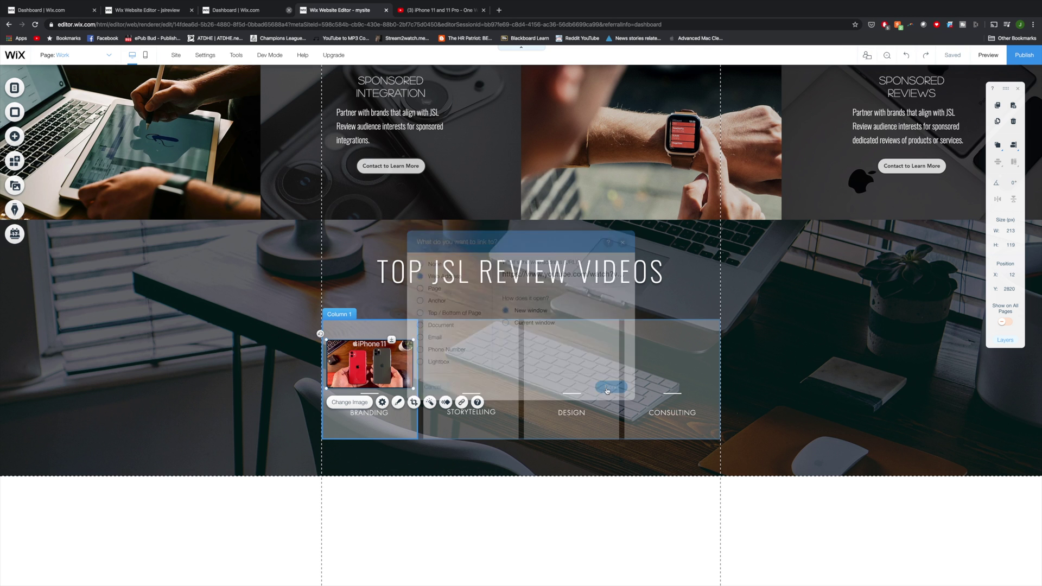
{"action": "double_click", "coordinate": [369, 413]}
Step: Set the 'iPhone 11 & 11 Pro Reivew' caption to Oswald Extra Light, size 18
{"action": "type", "text": "iPhone 11 & 11 Pro Reiv"}
{"action": "type", "text": "ew"}
{"action": "key", "text": "super+a"}
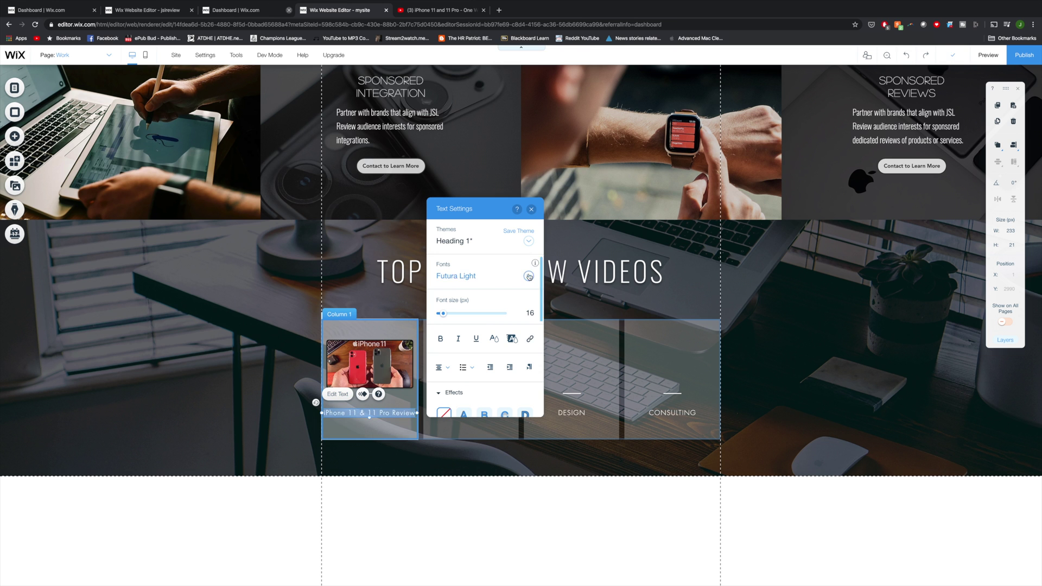
{"action": "left_click", "coordinate": [478, 275]}
{"action": "left_click", "coordinate": [477, 332]}
{"action": "left_click_drag", "start_coordinate": [442, 314], "coordinate": [445, 314]}
Step: Paste copies of the iPhone image into the other video columns
{"action": "left_click", "coordinate": [369, 429]}
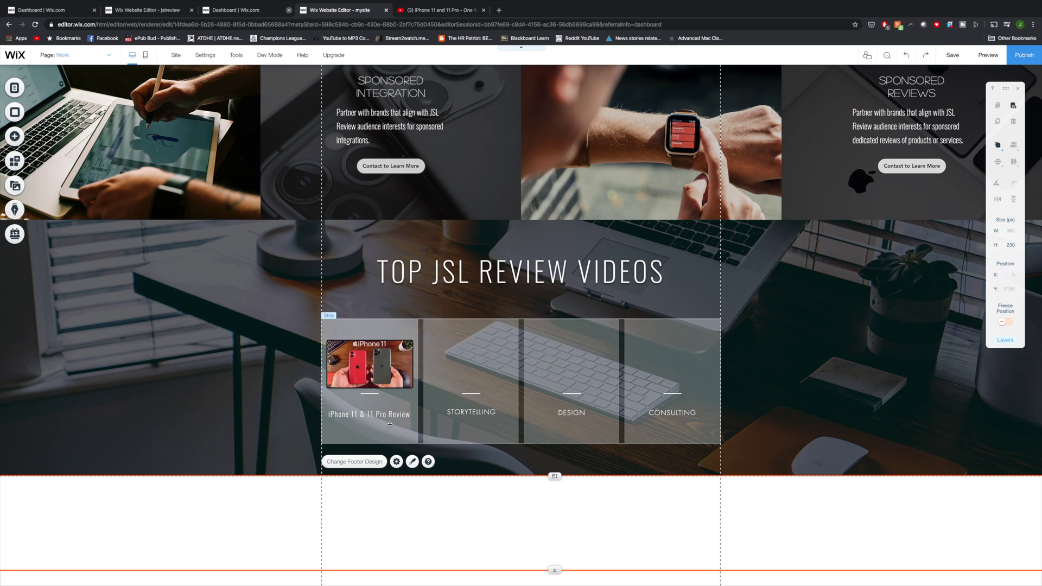
{"action": "key", "text": "super+v"}
{"action": "left_click", "coordinate": [373, 360]}
{"action": "key", "text": "super+v"}
{"action": "left_click_drag", "start_coordinate": [373, 359], "coordinate": [676, 365]}
{"action": "left_click", "coordinate": [373, 360]}
{"action": "key", "text": "super+v"}
Step: Delete the old placeholder captions under the video columns
{"action": "right_click", "coordinate": [472, 412]}
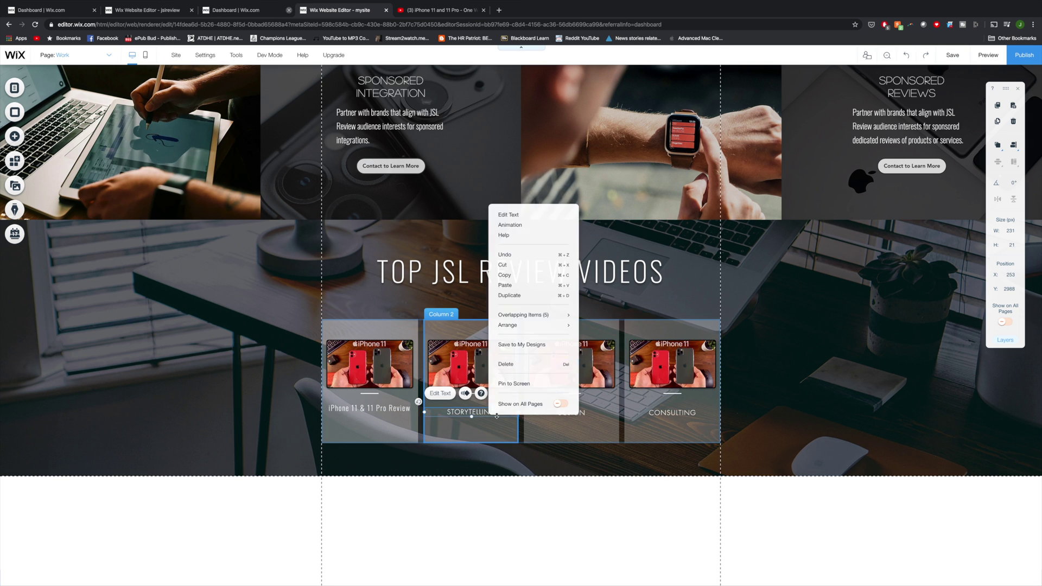
{"action": "key", "text": "Delete"}
{"action": "left_click", "coordinate": [571, 412]}
{"action": "key", "text": "Delete"}
{"action": "left_click", "coordinate": [370, 408]}
Step: Copy the first column's caption into columns 2, 3 and 4
{"action": "key", "text": "super+c"}
{"action": "key", "text": "super+v"}
{"action": "left_click_drag", "start_coordinate": [369, 408], "coordinate": [574, 408]}
{"action": "left_click", "coordinate": [369, 408]}
{"action": "key", "text": "super+v"}
{"action": "left_click", "coordinate": [369, 407]}
{"action": "key", "text": "super+v"}
{"action": "left_click_drag", "start_coordinate": [369, 407], "coordinate": [687, 410]}
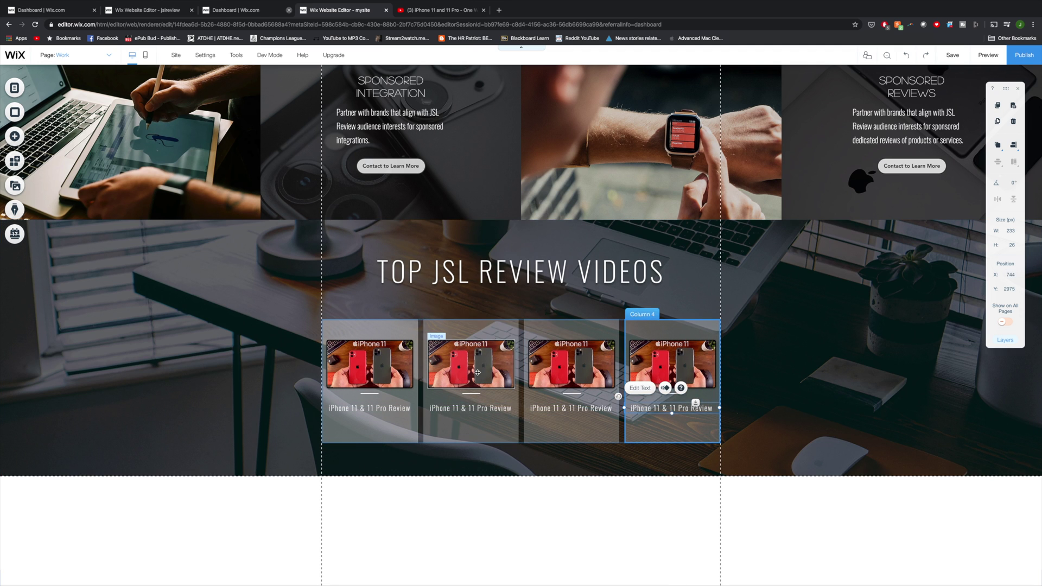
Step: Replace column 2's image with the Galaxy Note image, captioned 'iPhone 11 Pro vs Galaxy Note 10 Plus'
{"action": "right_click", "coordinate": [477, 372]}
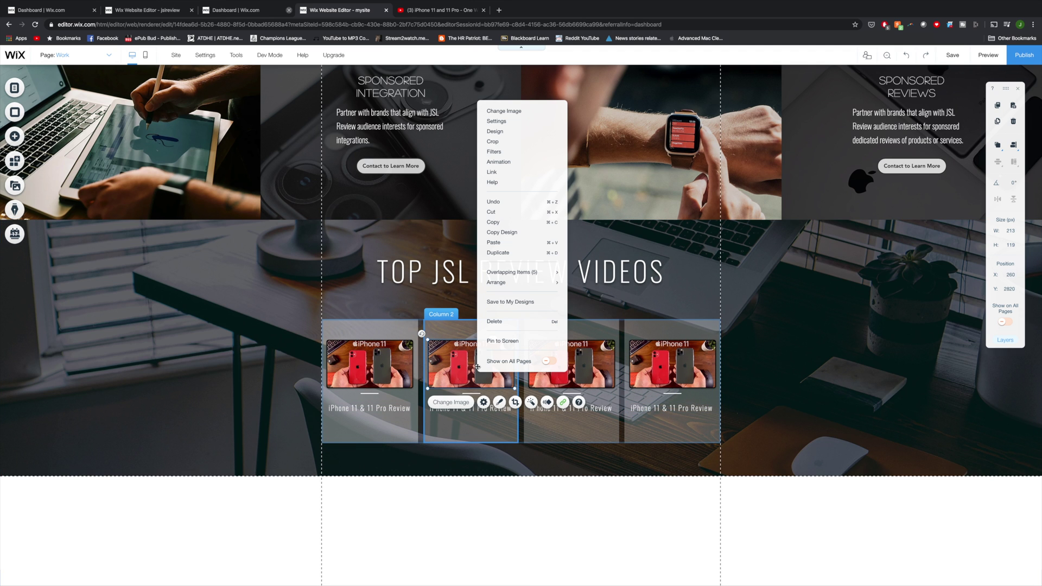
{"action": "left_click", "coordinate": [503, 110]}
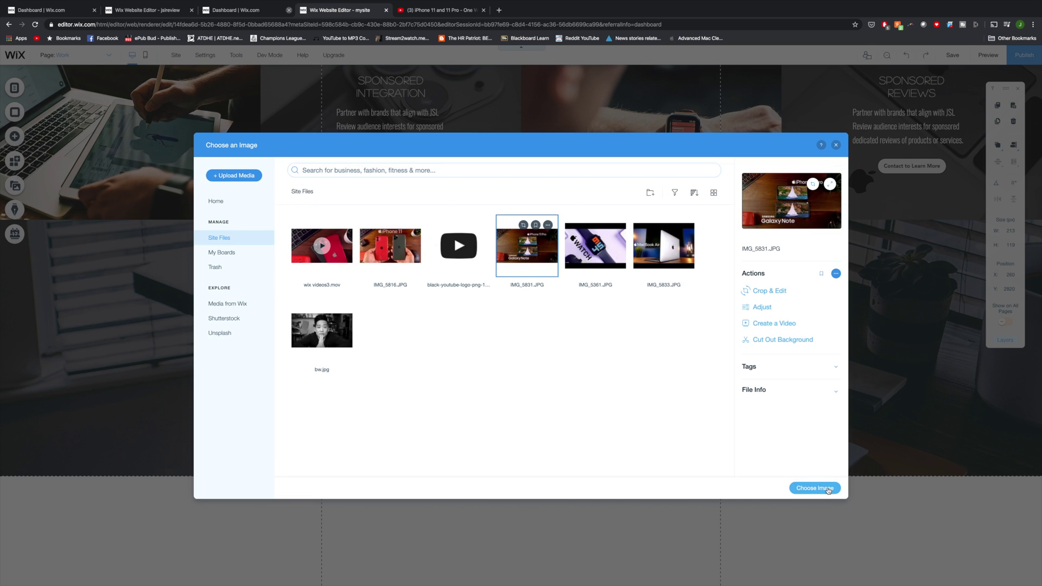
{"action": "left_click", "coordinate": [814, 488]}
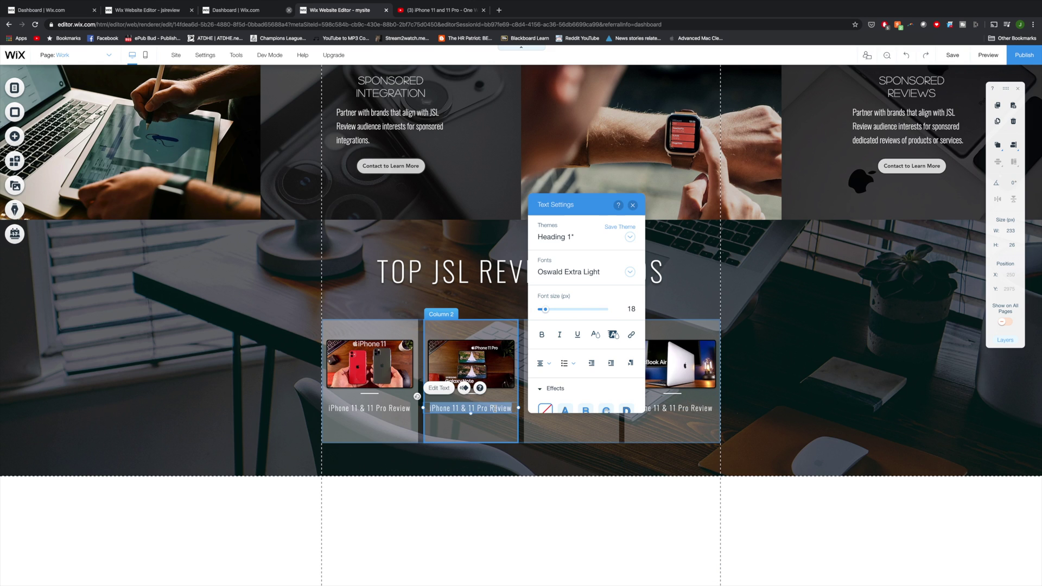
{"action": "type", "text": "iPhone 11 Pro vs Galaxy Note 10 Plus"}
{"action": "double_click", "coordinate": [571, 408]}
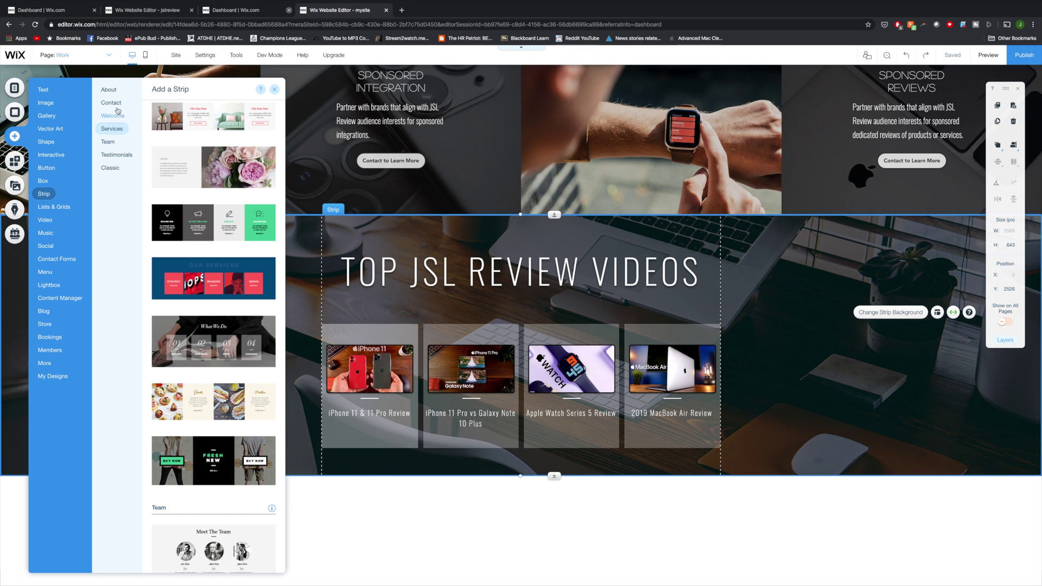
Step: Add the yellow Contact Me strip with a phone-on-desk photo background
{"action": "left_click", "coordinate": [116, 103]}
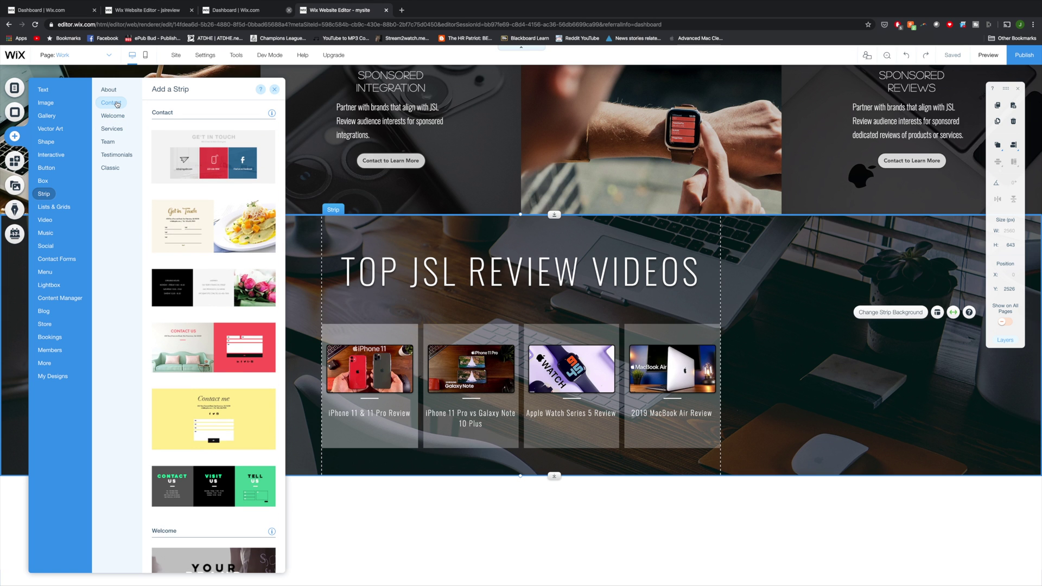
{"action": "scroll", "coordinate": [191, 326], "scroll_direction": "down", "scroll_amount": 2}
{"action": "left_click", "coordinate": [191, 329]}
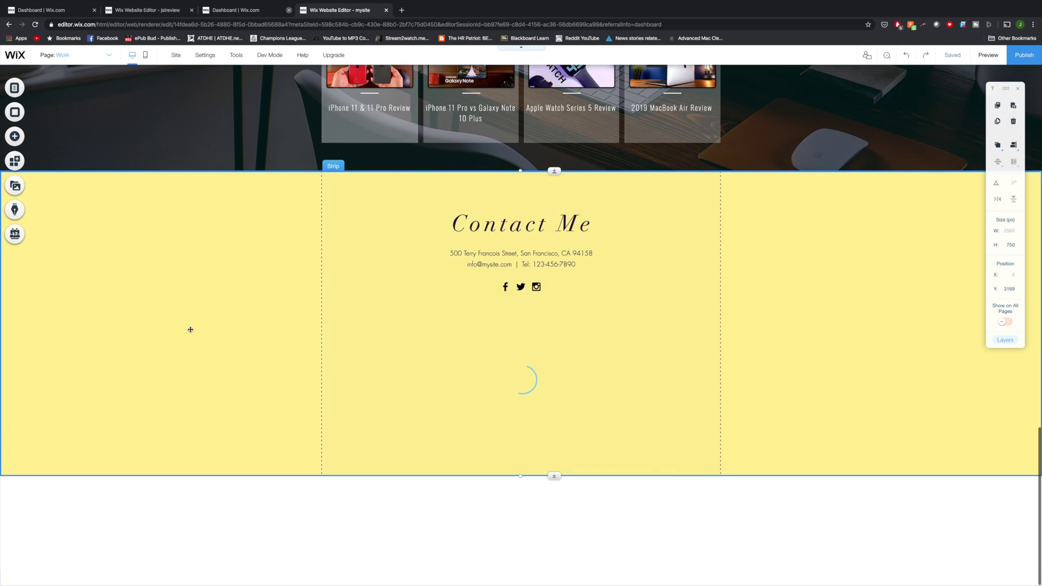
{"action": "scroll", "coordinate": [190, 329], "scroll_direction": "up", "scroll_amount": 5}
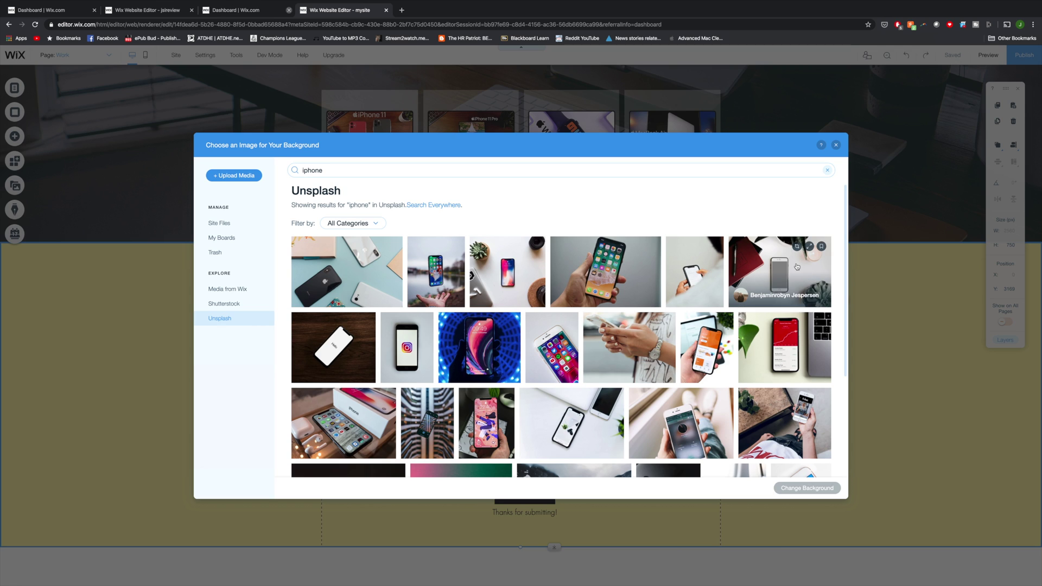
{"action": "left_click", "coordinate": [797, 267]}
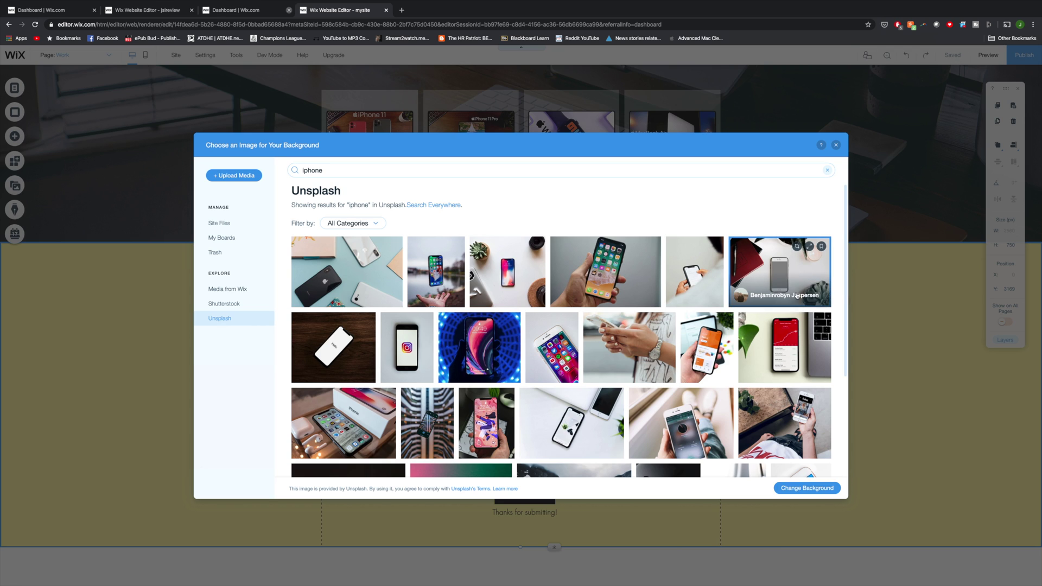
{"action": "left_click", "coordinate": [817, 489]}
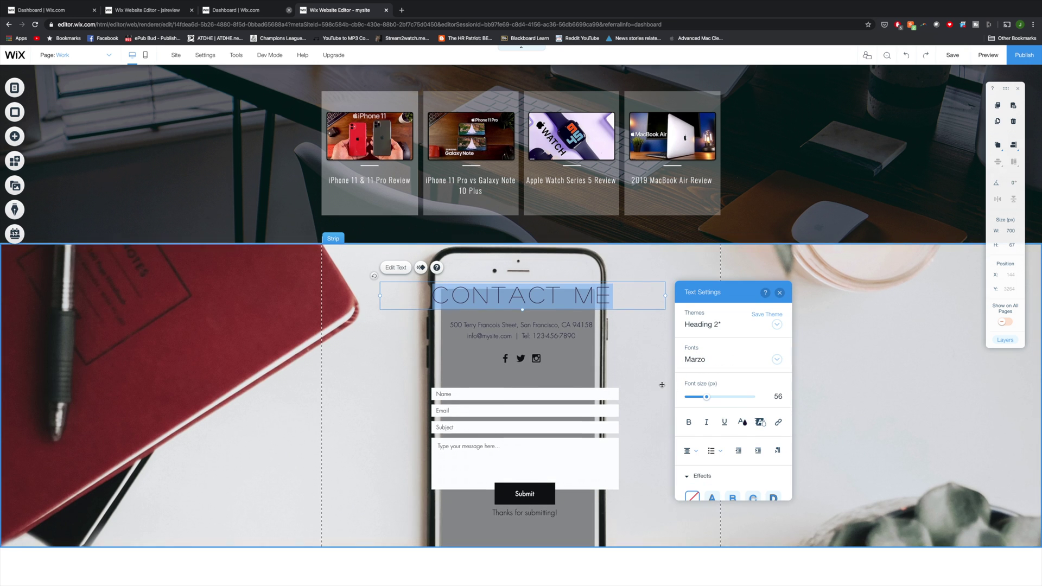
Step: Delete the social icons bar, then undo to restore it
{"action": "scroll", "coordinate": [764, 411], "scroll_direction": "up", "scroll_amount": 1}
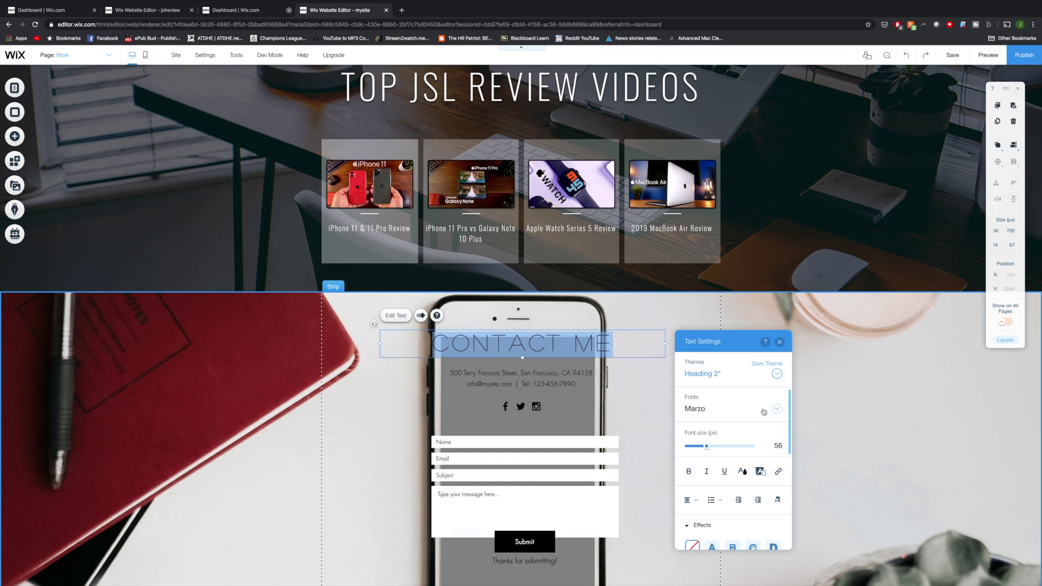
{"action": "scroll", "coordinate": [764, 411], "scroll_direction": "down", "scroll_amount": 1}
{"action": "right_click", "coordinate": [552, 286]}
{"action": "key", "text": "Escape"}
{"action": "left_click", "coordinate": [520, 357]}
{"action": "right_click", "coordinate": [524, 356]}
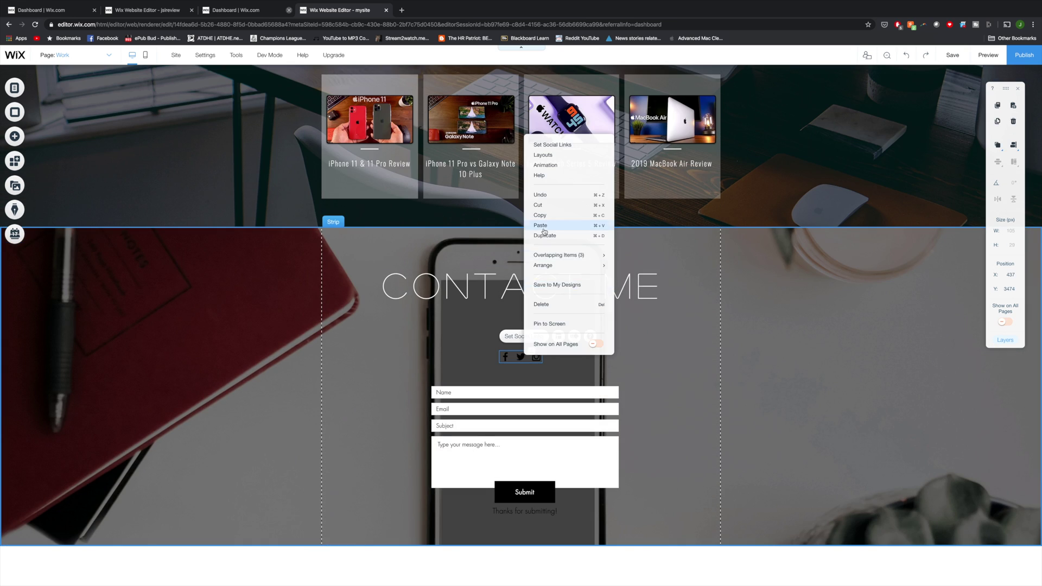
{"action": "left_click", "coordinate": [547, 304]}
{"action": "scroll", "coordinate": [573, 373], "scroll_direction": "up", "scroll_amount": 1}
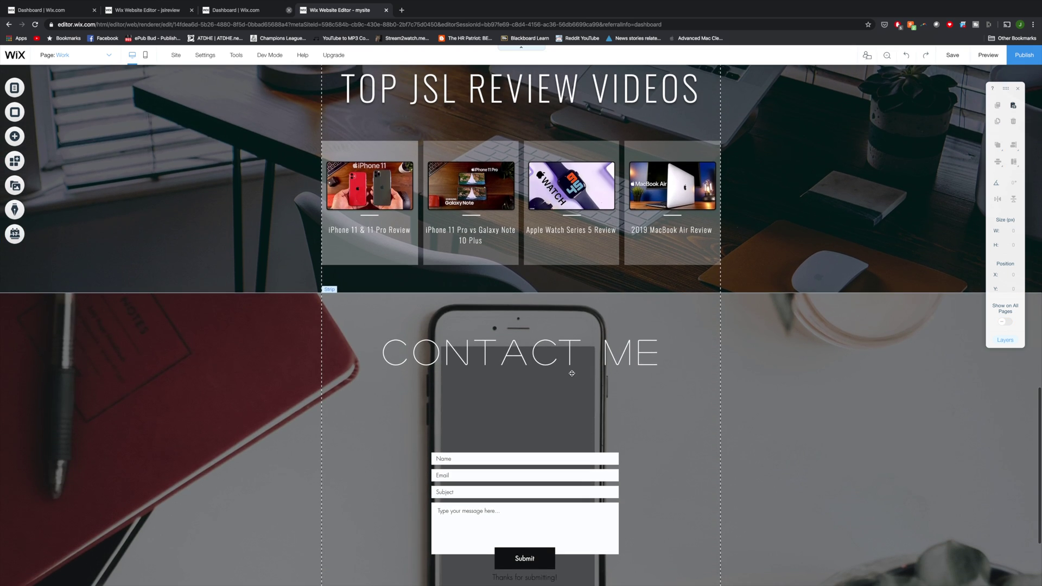
{"action": "key", "text": "ctrl+z"}
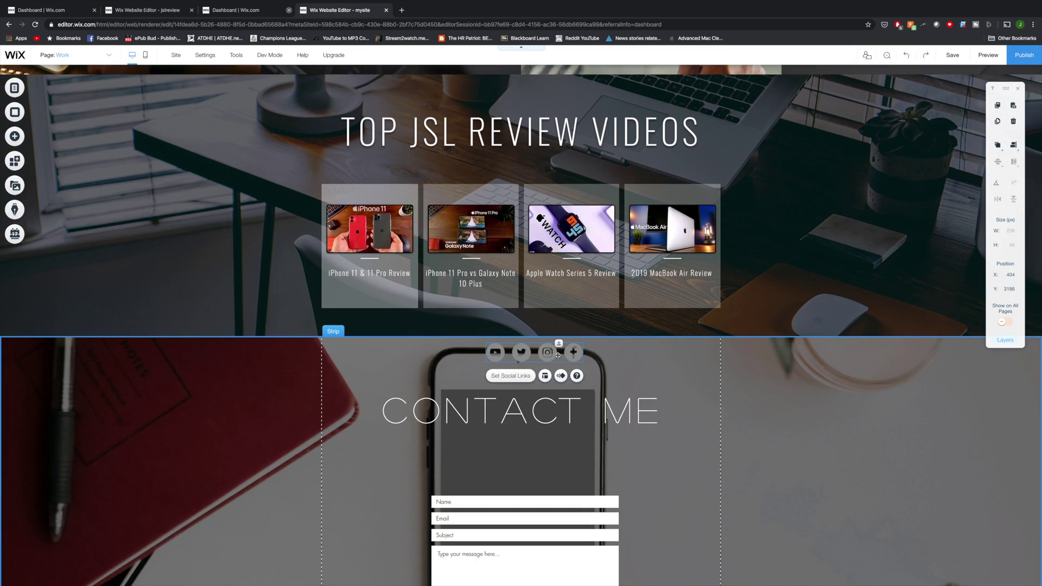
Step: Move the social bar under CONTACT ME with icon size 57 and spacing 27
{"action": "left_click_drag", "start_coordinate": [558, 355], "coordinate": [543, 439]}
{"action": "left_click", "coordinate": [521, 415]}
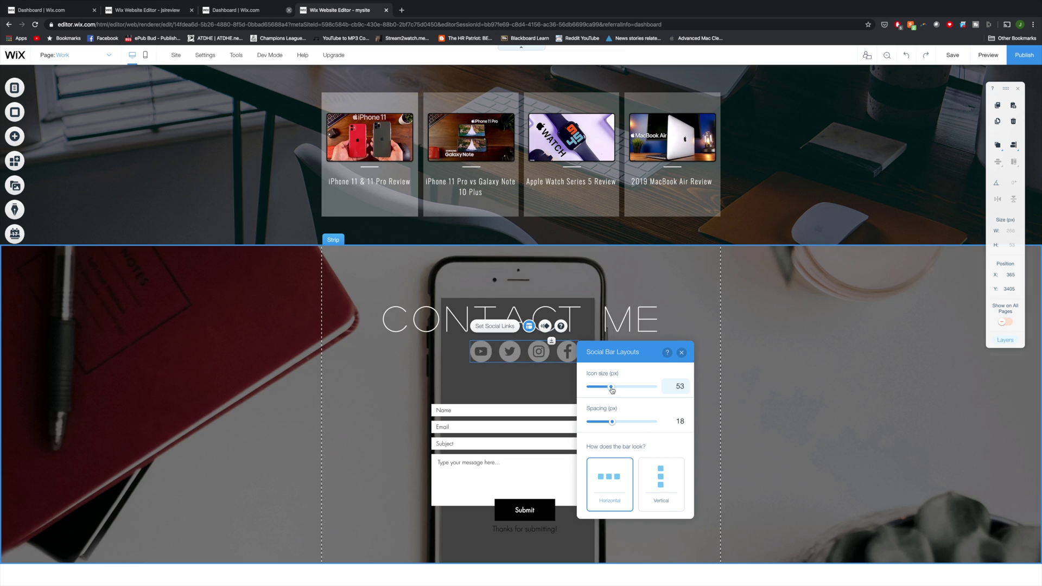
{"action": "left_click", "coordinate": [615, 387]}
{"action": "left_click_drag", "start_coordinate": [600, 387], "coordinate": [624, 386]}
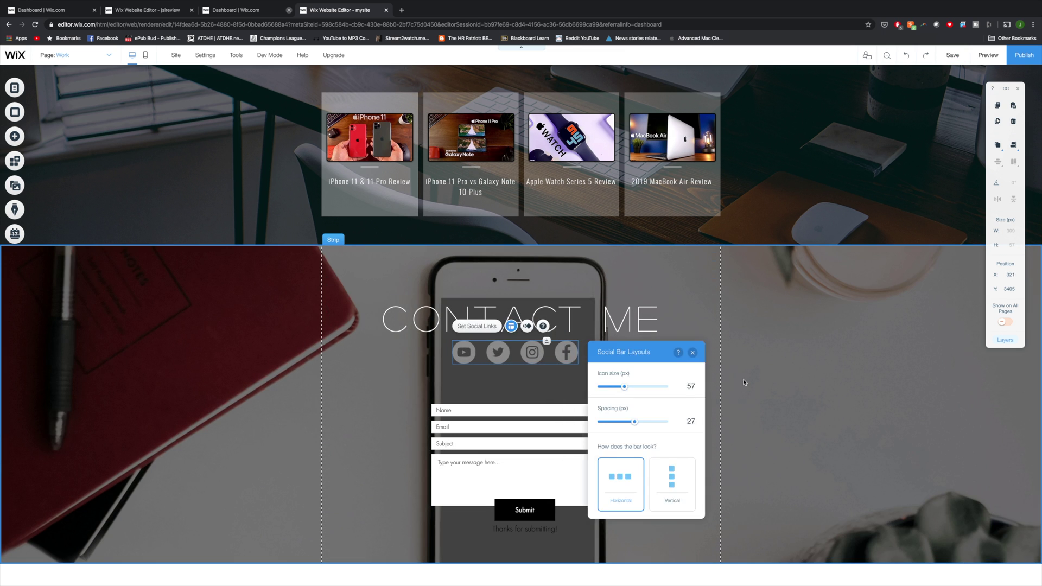
{"action": "scroll", "coordinate": [278, 543], "scroll_direction": "down", "scroll_amount": 1}
{"action": "left_click", "coordinate": [278, 566]}
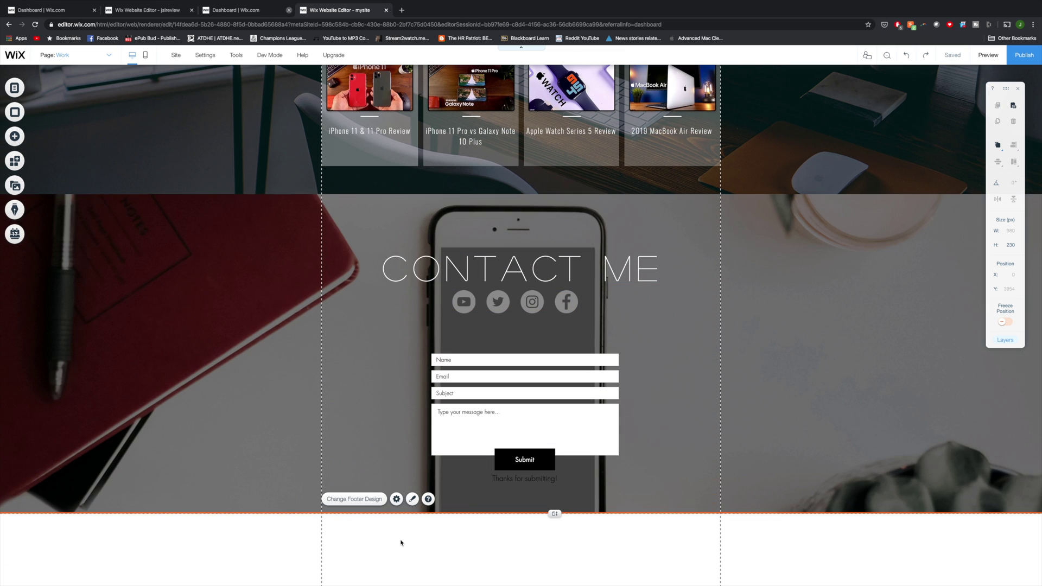
Step: Apply a dark footer design and shrink the footer height from 230 to 43
{"action": "left_click", "coordinate": [357, 499]}
{"action": "scroll", "coordinate": [286, 465], "scroll_direction": "down", "scroll_amount": 5}
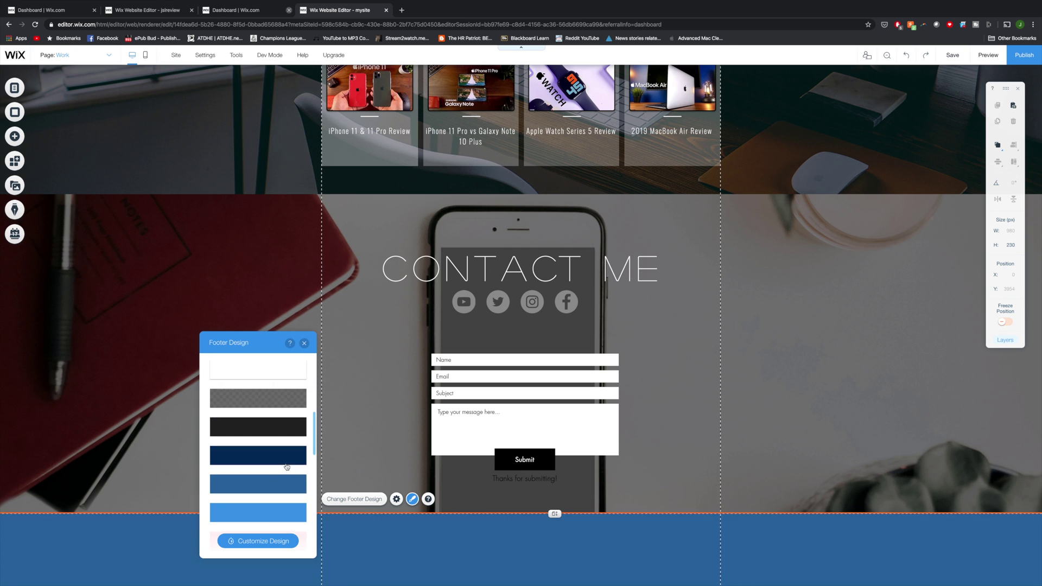
{"action": "left_click_drag", "start_coordinate": [551, 584], "coordinate": [555, 585]}
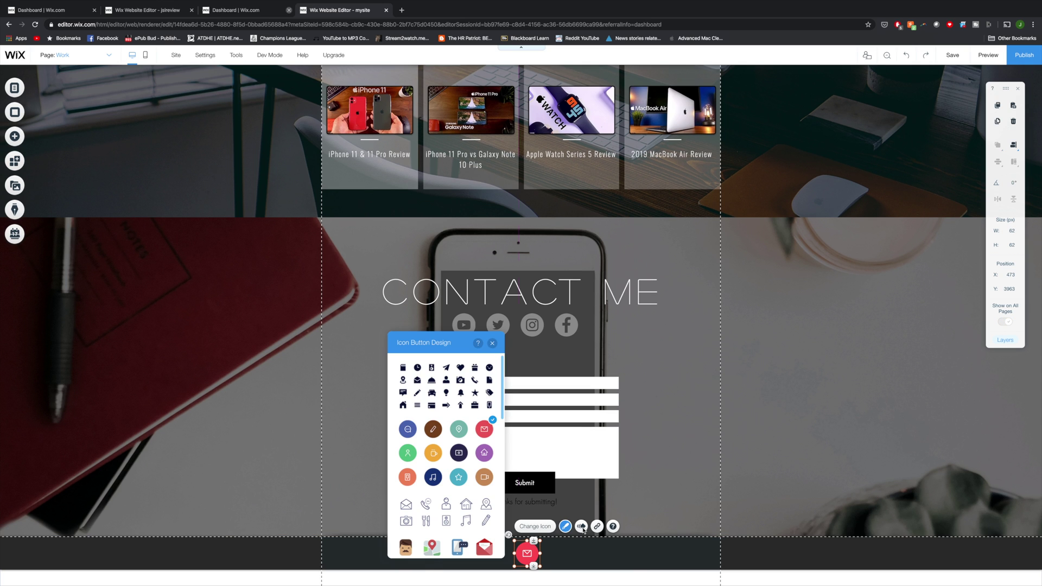
Step: Link the red mail icon to the site's contact e-mail address
{"action": "left_click_drag", "start_coordinate": [527, 554], "coordinate": [525, 558]}
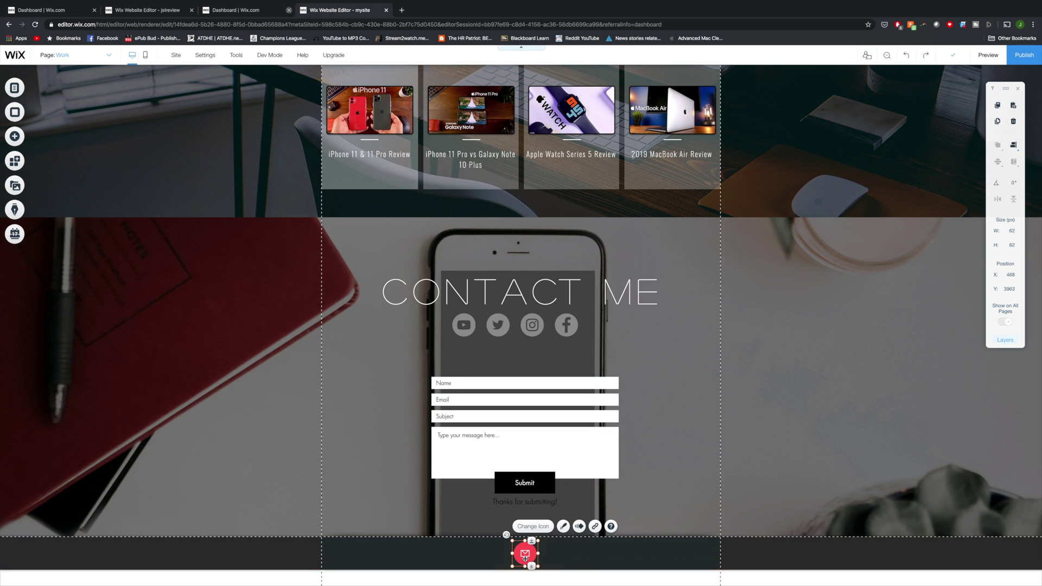
{"action": "left_click", "coordinate": [595, 526]}
{"action": "left_click", "coordinate": [420, 338]}
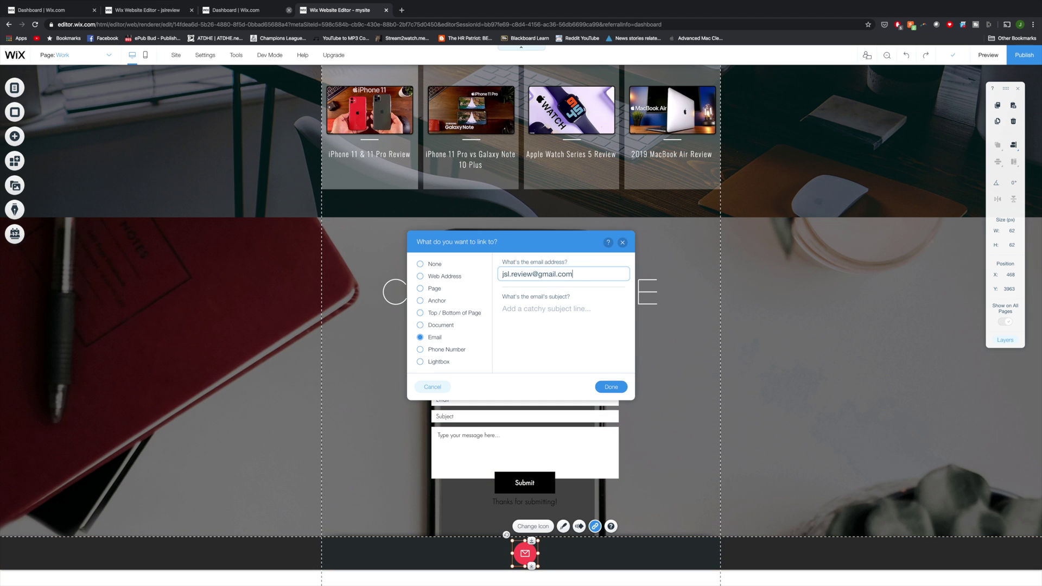
{"action": "key", "text": "Return"}
Step: Move the JSL REVIEW strip below the header and lower the header background opacity to 2%
{"action": "left_click", "coordinate": [755, 498]}
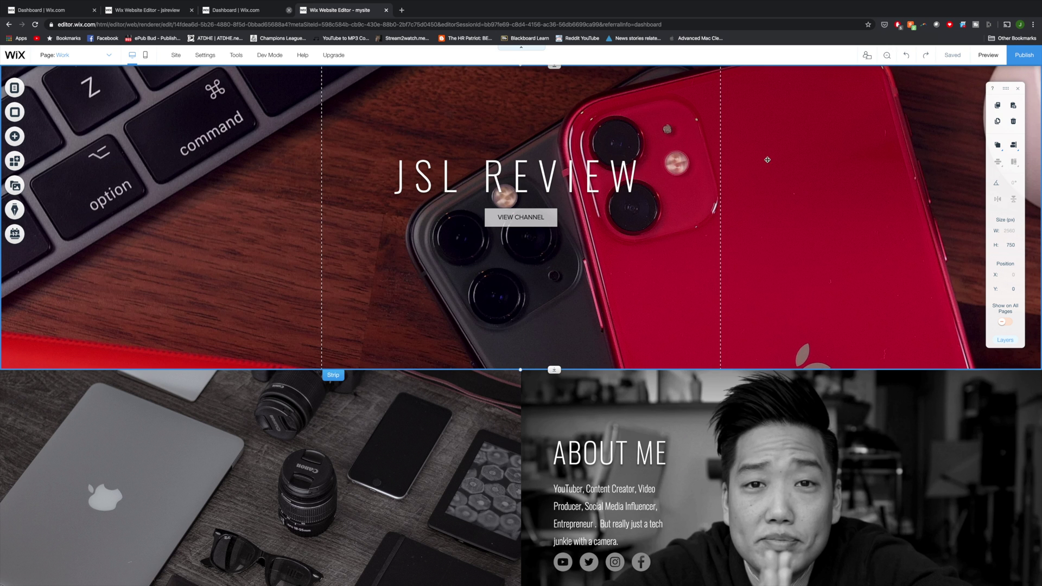
{"action": "left_click_drag", "start_coordinate": [768, 160], "coordinate": [764, 229]}
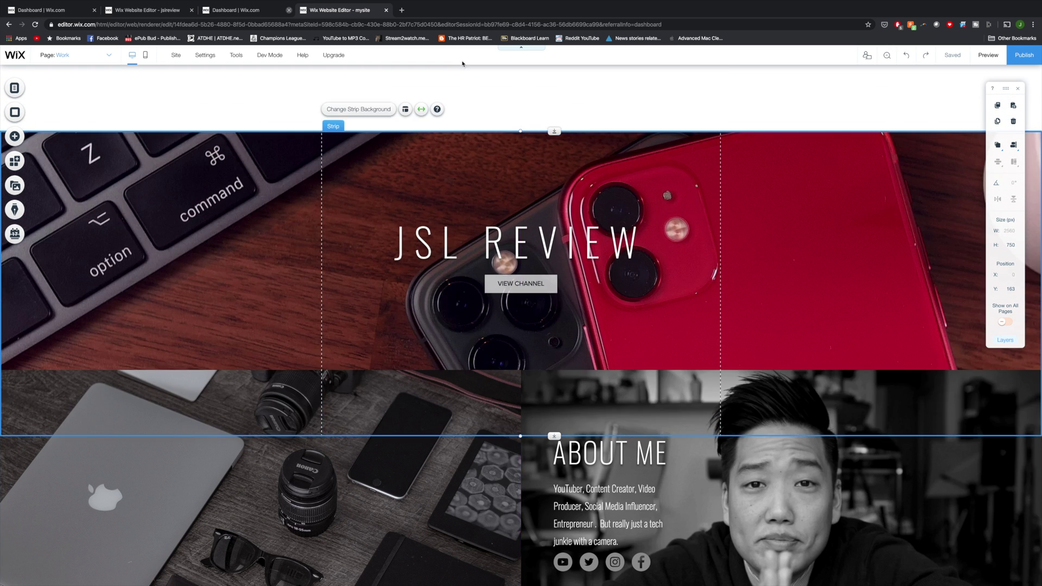
{"action": "left_click", "coordinate": [347, 101]}
{"action": "left_click", "coordinate": [362, 134]}
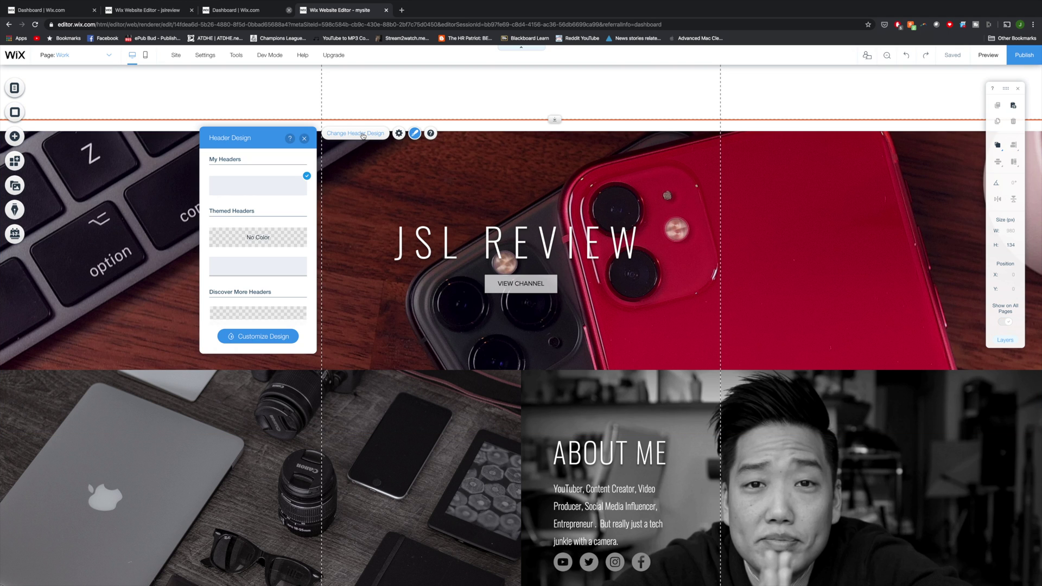
{"action": "left_click_drag", "start_coordinate": [256, 145], "coordinate": [664, 152]}
{"action": "scroll", "coordinate": [663, 239], "scroll_direction": "down", "scroll_amount": 5}
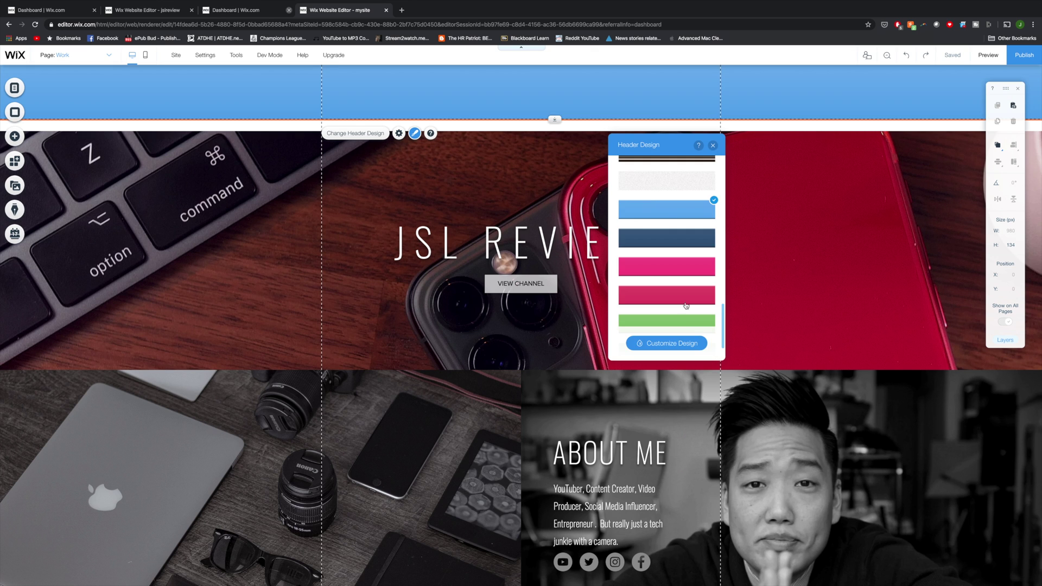
{"action": "left_click", "coordinate": [666, 343]}
{"action": "left_click_drag", "start_coordinate": [673, 247], "coordinate": [636, 248]}
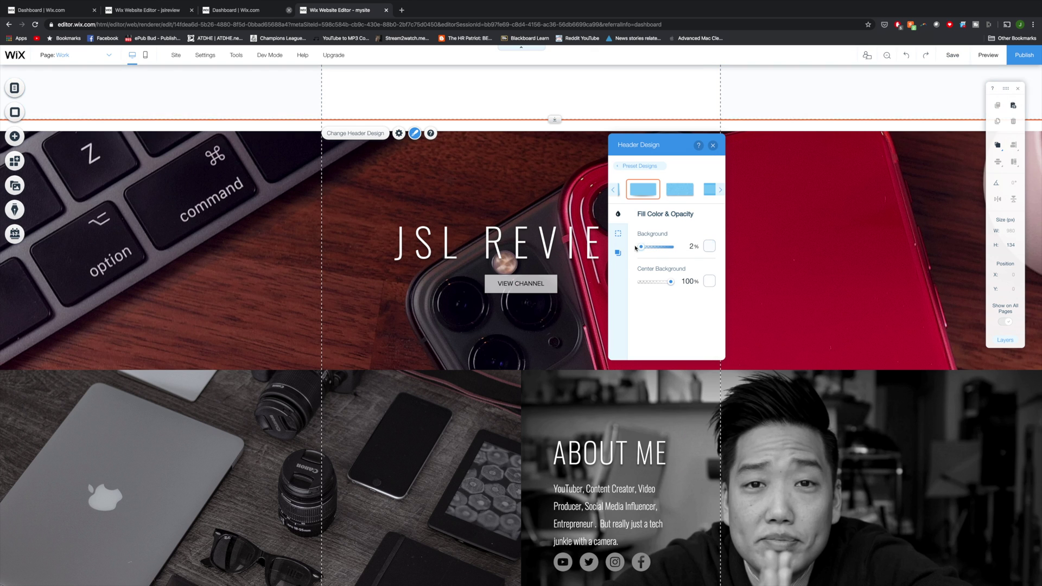
Step: Move the strip to the page top, bring the header to front, and shrink it to 68
{"action": "left_click", "coordinate": [803, 190]}
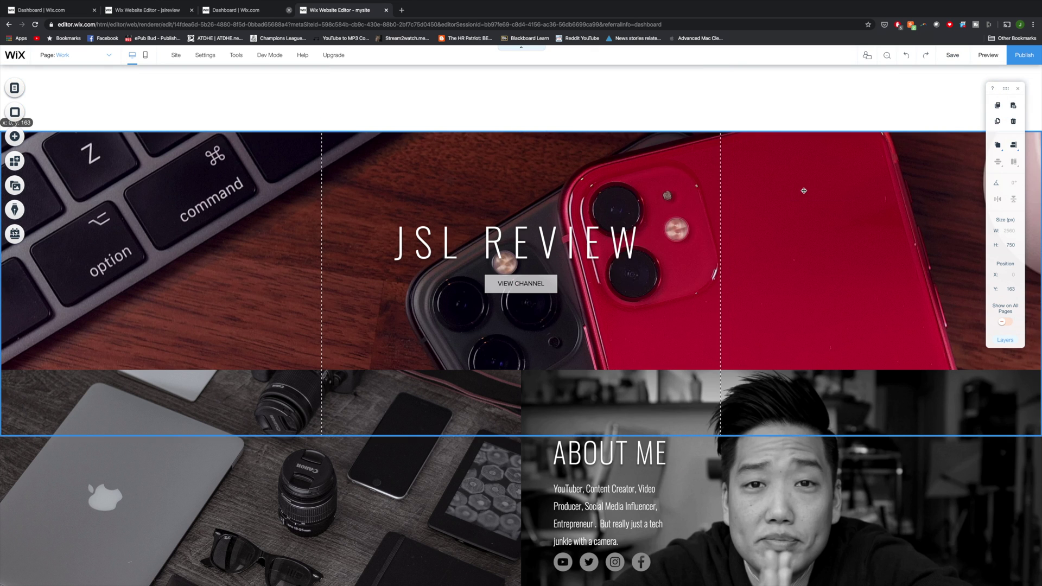
{"action": "left_click_drag", "start_coordinate": [805, 174], "coordinate": [743, 123]}
{"action": "right_click", "coordinate": [495, 90]}
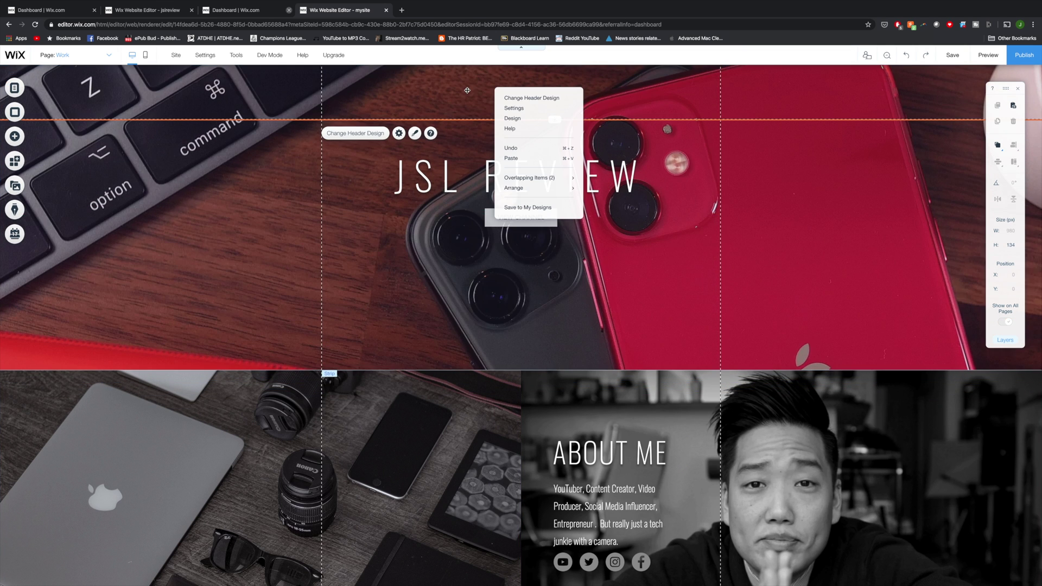
{"action": "mouse_move", "coordinate": [515, 187]}
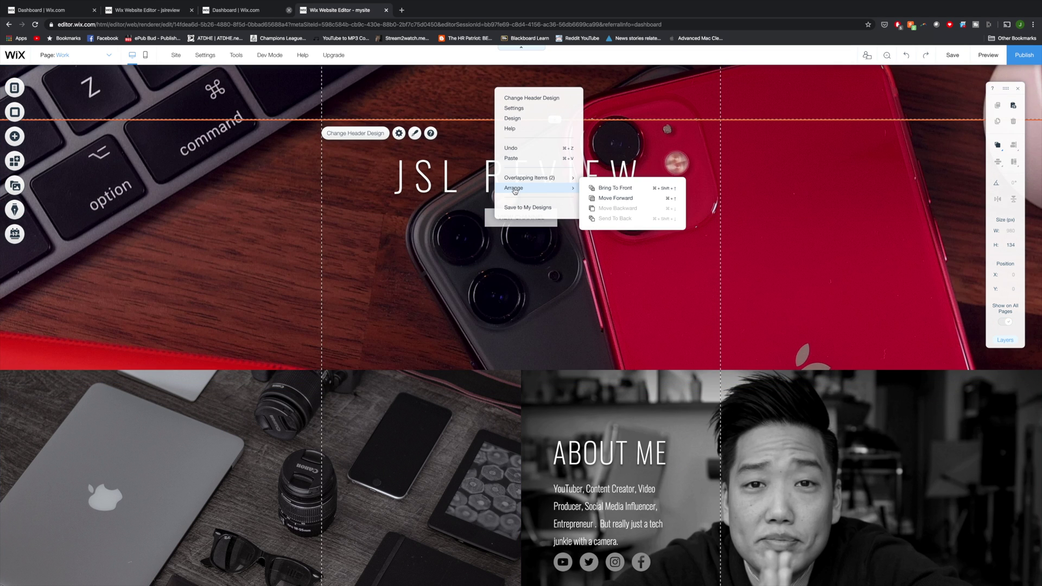
{"action": "left_click", "coordinate": [617, 189]}
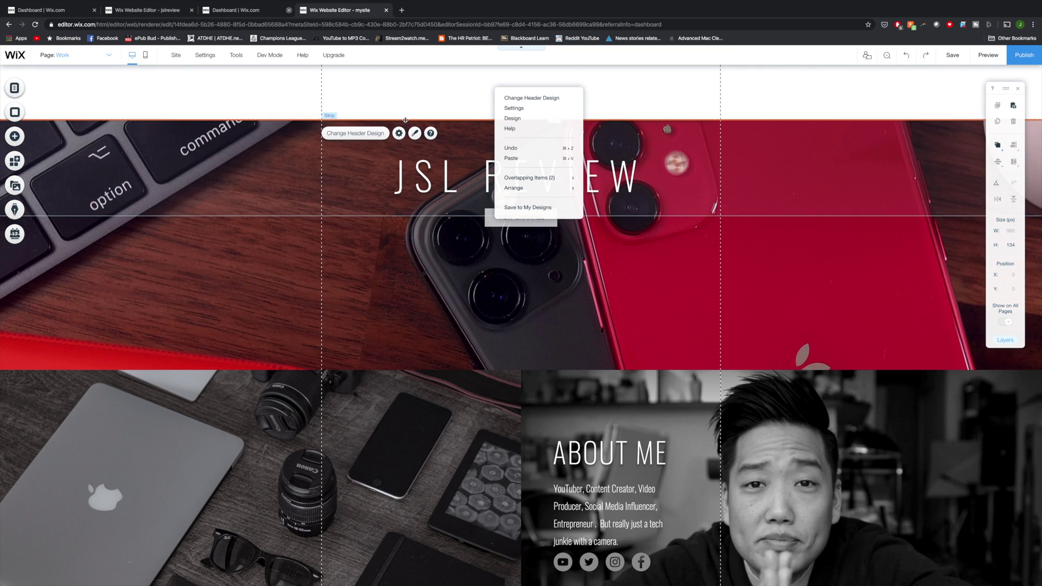
{"action": "left_click_drag", "start_coordinate": [406, 120], "coordinate": [558, 93]}
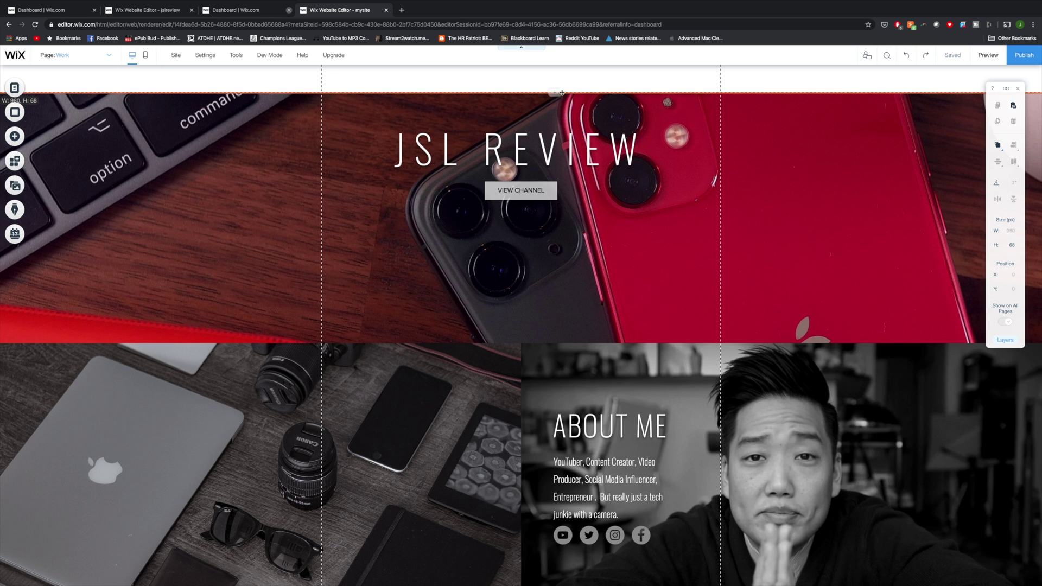
Step: Set the header background opacity to 68% so the hero image shows through
{"action": "left_click", "coordinate": [358, 106]}
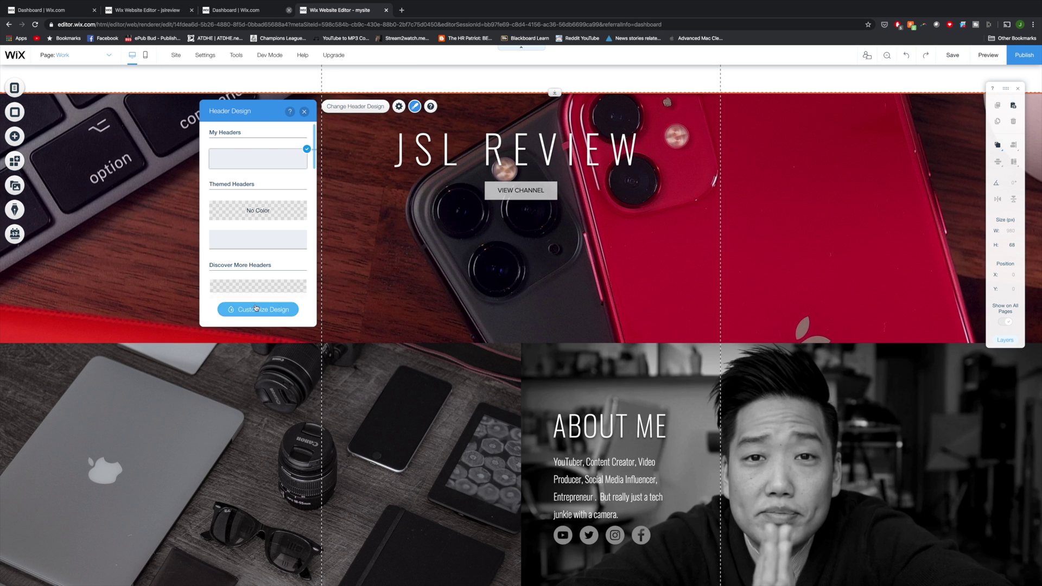
{"action": "left_click", "coordinate": [257, 310]}
{"action": "left_click_drag", "start_coordinate": [259, 216], "coordinate": [255, 220]}
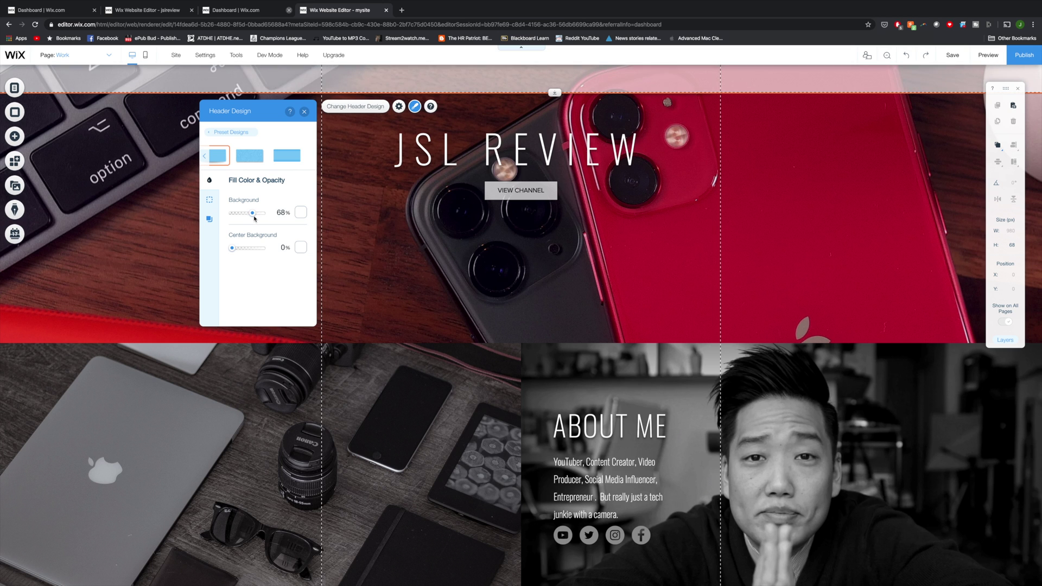
{"action": "left_click", "coordinate": [304, 111]}
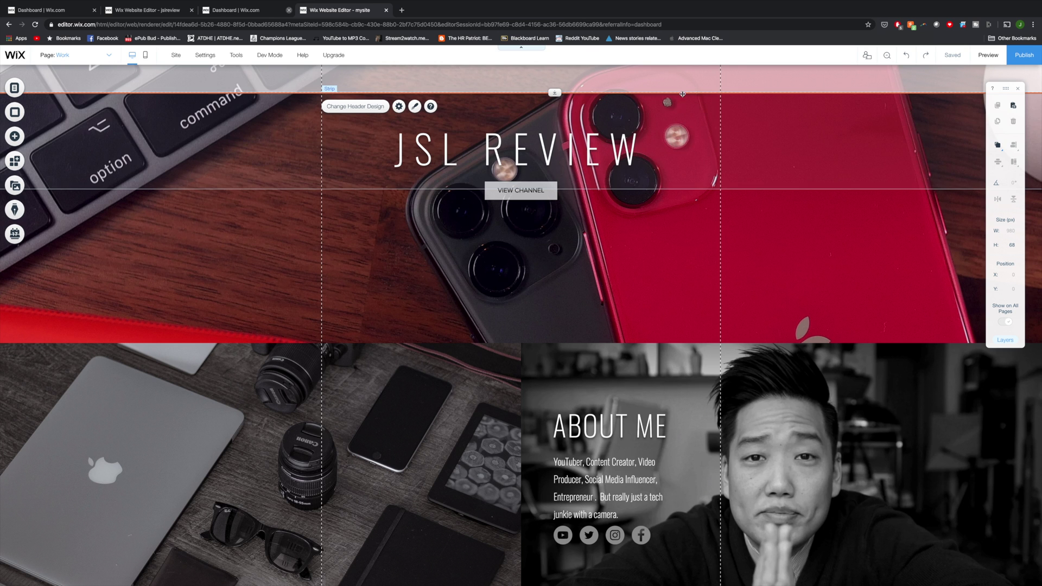
{"action": "left_click", "coordinate": [14, 138]}
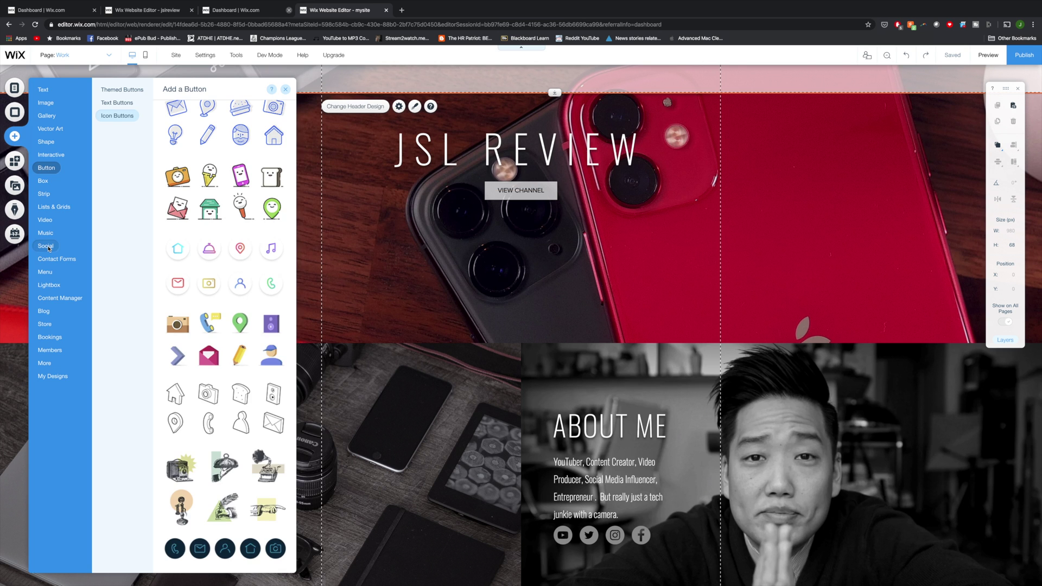
Step: Place a new anchor on the page and rename it
{"action": "mouse_move", "coordinate": [49, 365]}
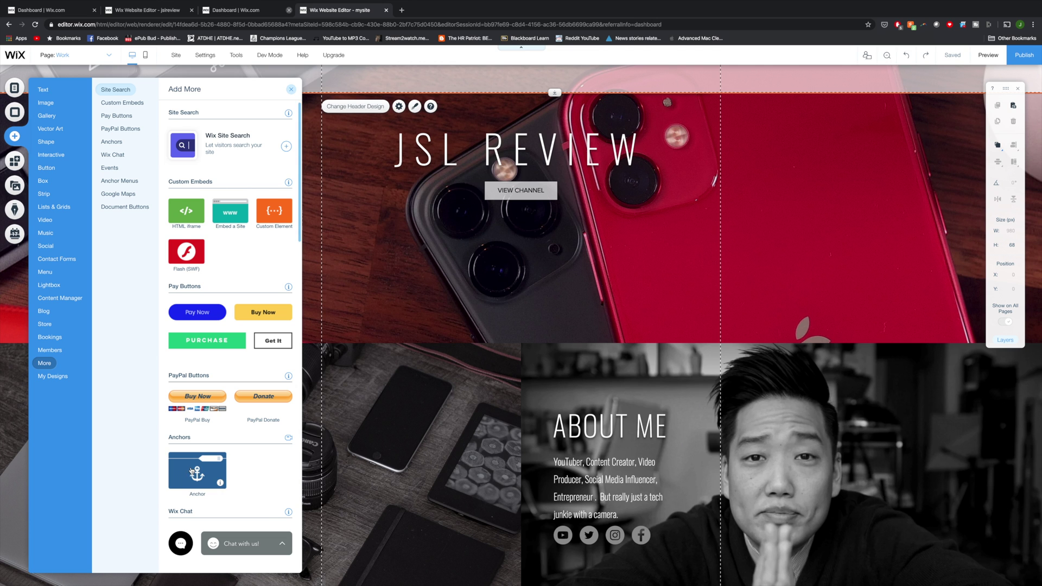
{"action": "left_click_drag", "start_coordinate": [193, 472], "coordinate": [542, 349]}
{"action": "left_click", "coordinate": [941, 354]}
{"action": "left_click", "coordinate": [872, 387]}
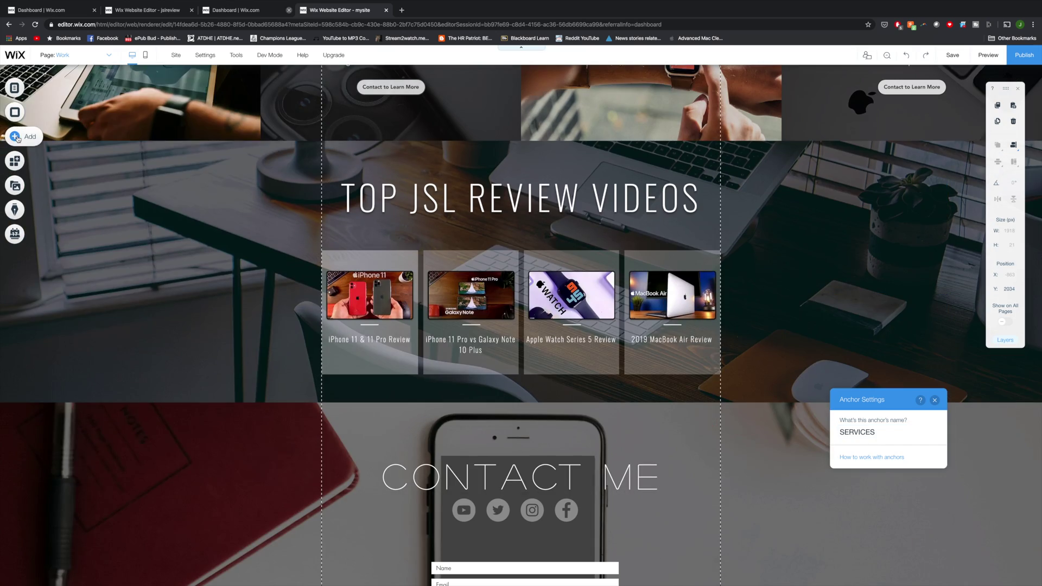
Step: Add a site menu anchor link to the ABOUT anchor, named ABOUT ME
{"action": "left_click", "coordinate": [16, 137]}
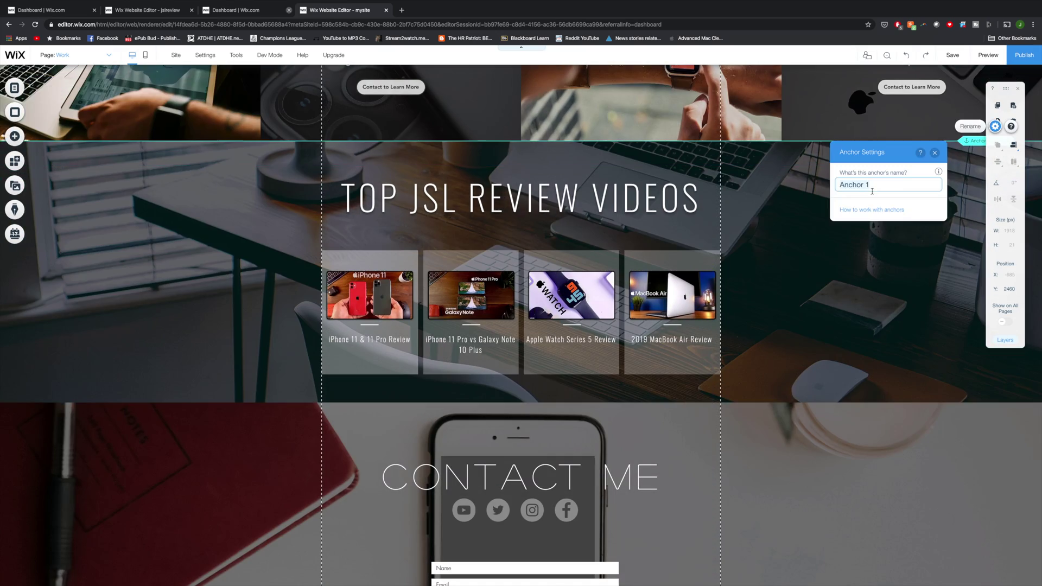
{"action": "scroll", "coordinate": [521, 326], "scroll_direction": "down", "scroll_amount": 3}
{"action": "left_click", "coordinate": [14, 136]}
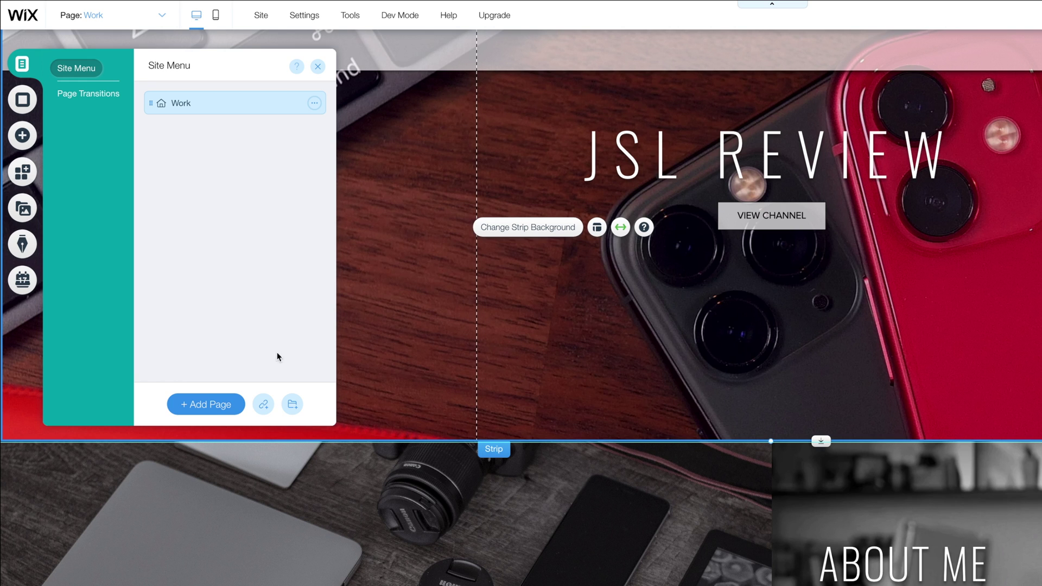
{"action": "left_click", "coordinate": [264, 406]}
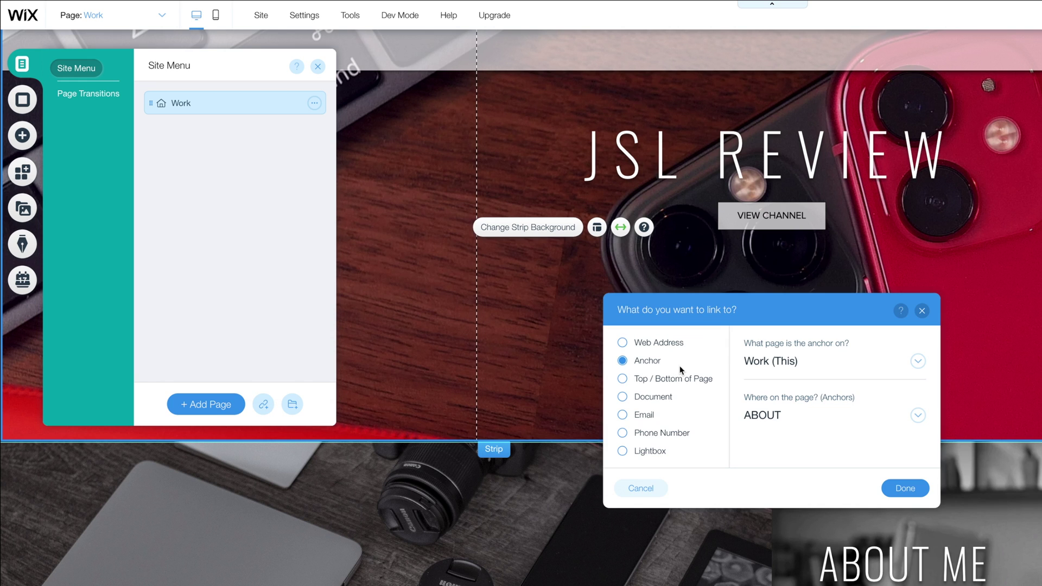
{"action": "left_click", "coordinate": [905, 488]}
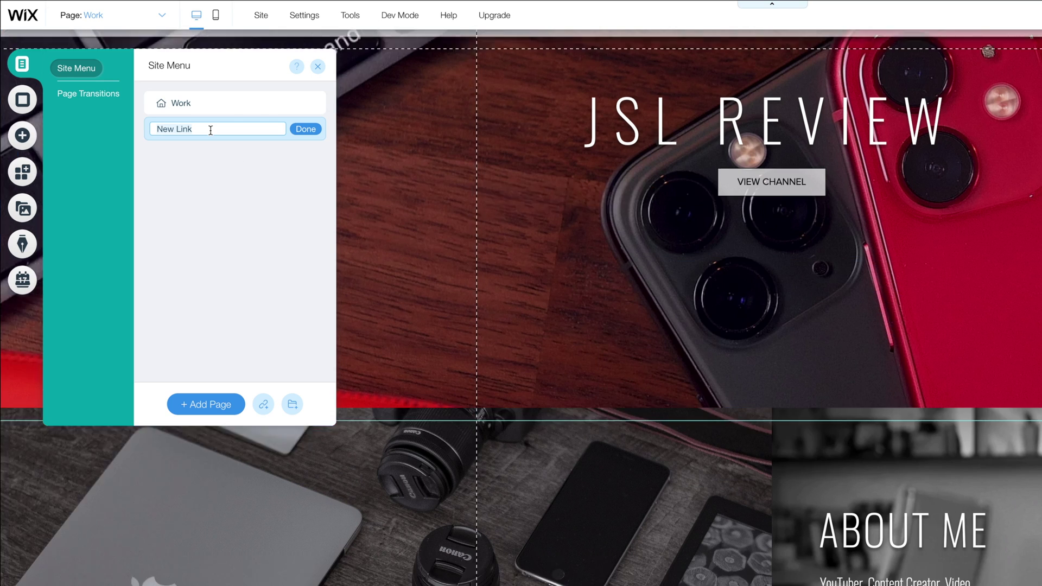
{"action": "key", "text": "BackSpace"}
{"action": "key", "text": "BackSpace"}
{"action": "key", "text": "BackSpace"}
{"action": "key", "text": "BackSpace"}
{"action": "key", "text": "BackSpace"}
{"action": "type", "text": "ABOUT ME"}
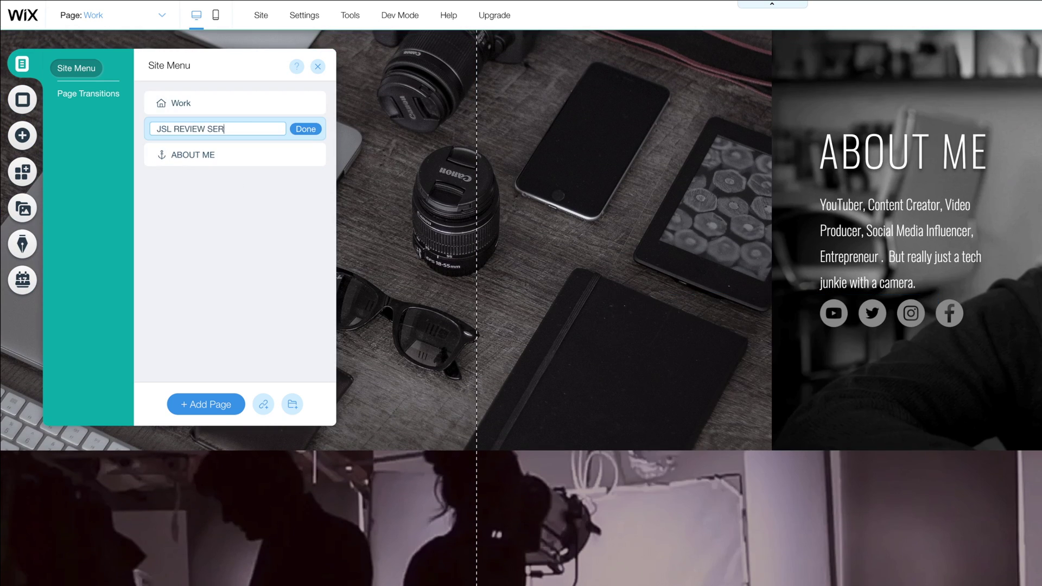
{"action": "left_click", "coordinate": [305, 129]}
Step: Set the new link's target section and reorder menu links, JSL REVIEW SERVICES under ABOUT ME
{"action": "left_click", "coordinate": [917, 415]}
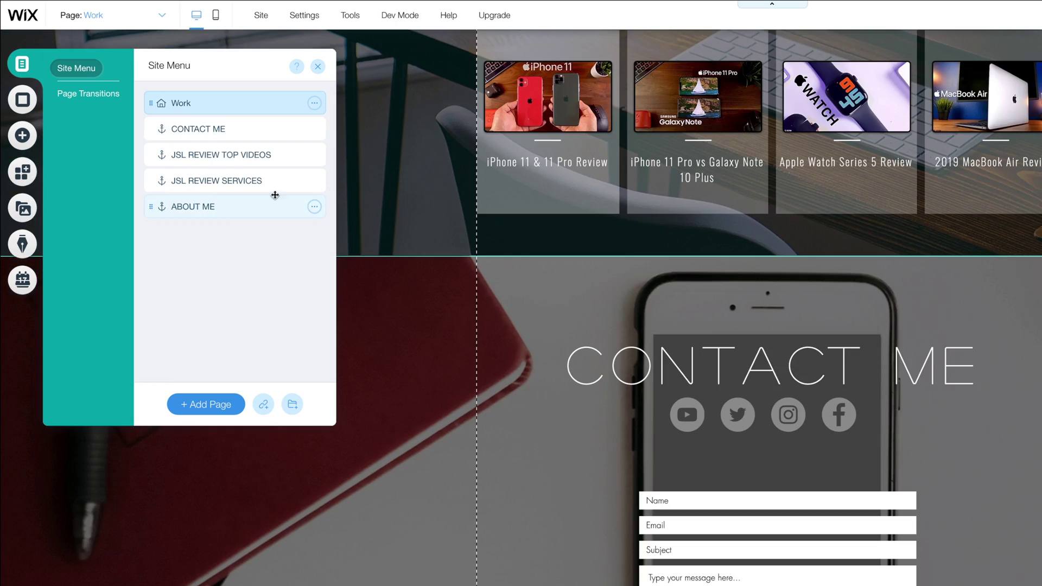
{"action": "left_click_drag", "start_coordinate": [271, 205], "coordinate": [239, 129]}
{"action": "left_click_drag", "start_coordinate": [228, 207], "coordinate": [228, 155]}
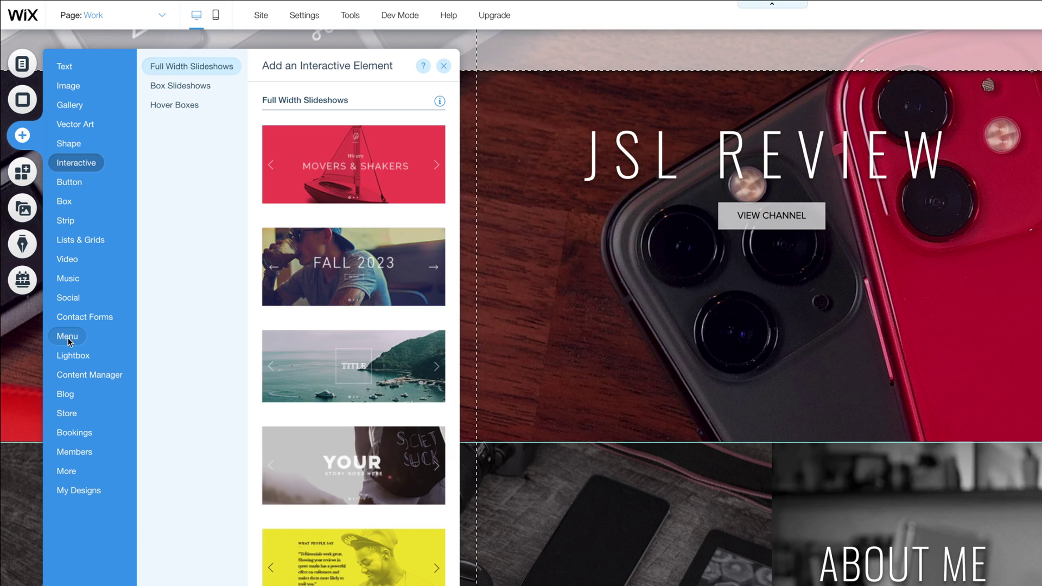
{"action": "left_click", "coordinate": [67, 337]}
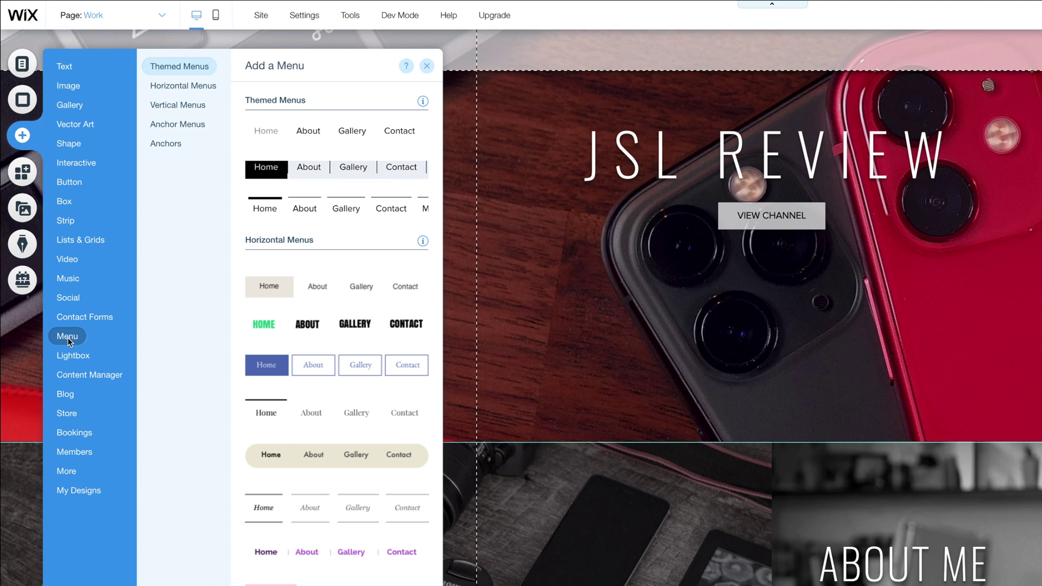
Step: Add a themed menu to the header's right side and test its section jump in preview
{"action": "left_click", "coordinate": [342, 133]}
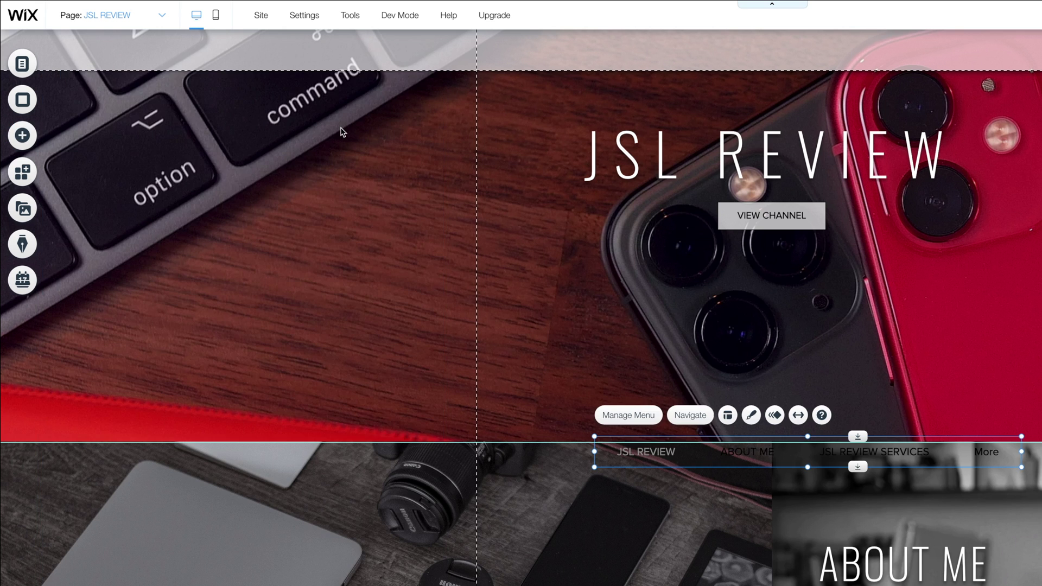
{"action": "left_click_drag", "start_coordinate": [684, 449], "coordinate": [717, 59]}
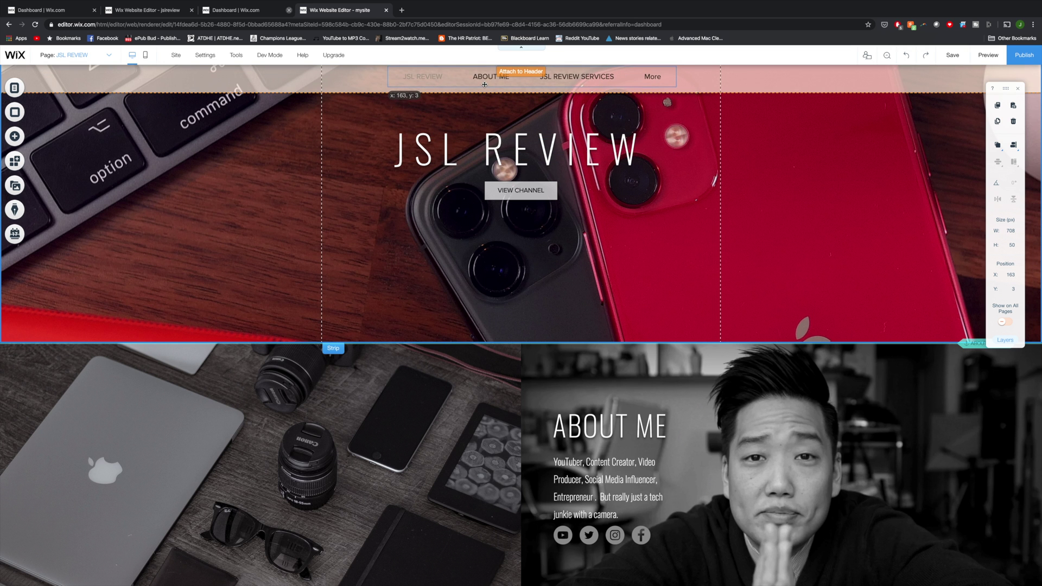
{"action": "left_click_drag", "start_coordinate": [484, 85], "coordinate": [952, 78]}
{"action": "left_click", "coordinate": [988, 55]}
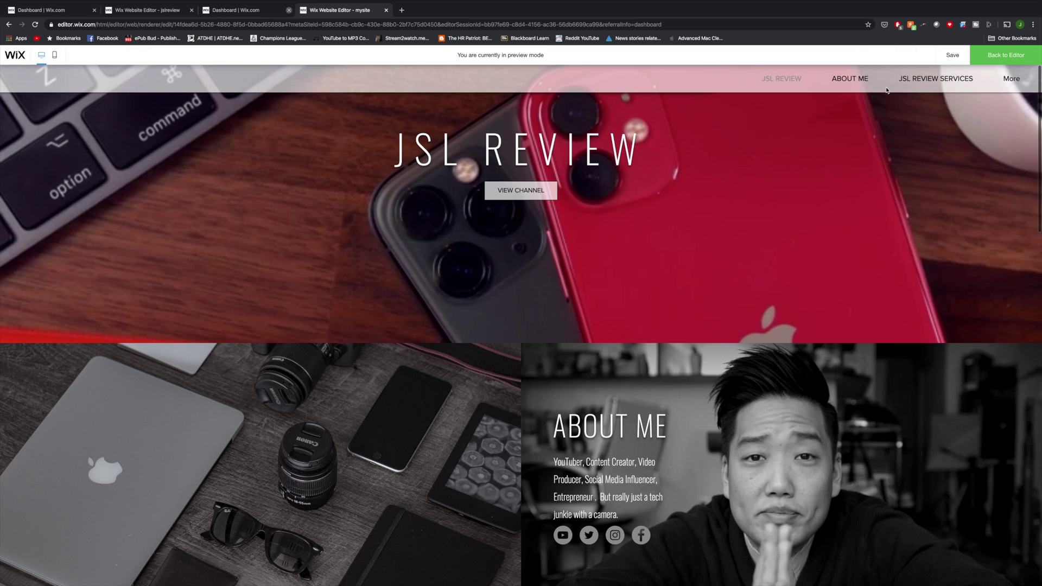
{"action": "left_click", "coordinate": [932, 77]}
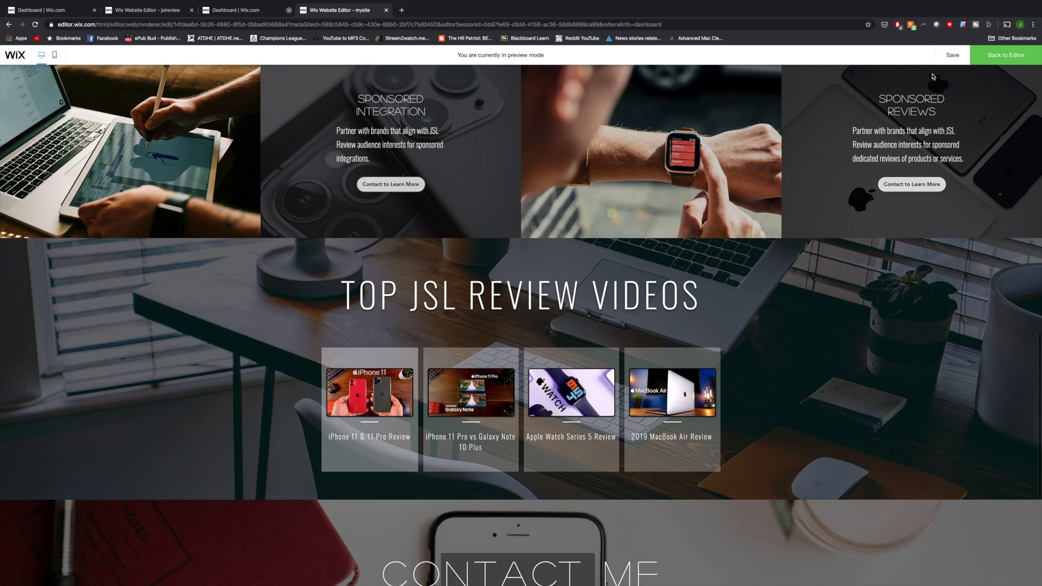
{"action": "left_click", "coordinate": [1005, 54]}
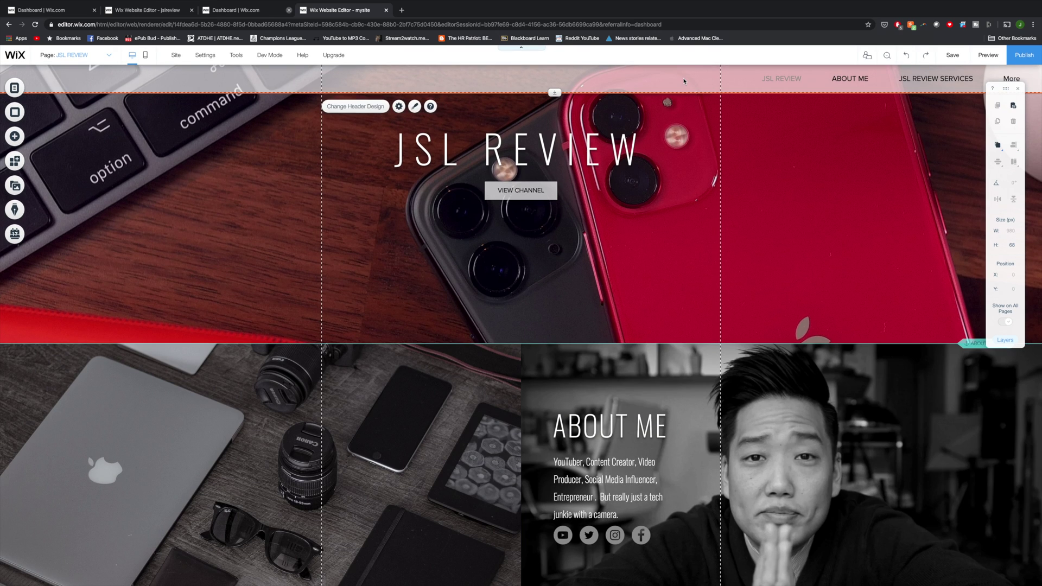
Step: Set the header to freeze on scroll and test the ABOUT ME link in preview
{"action": "left_click", "coordinate": [399, 107]}
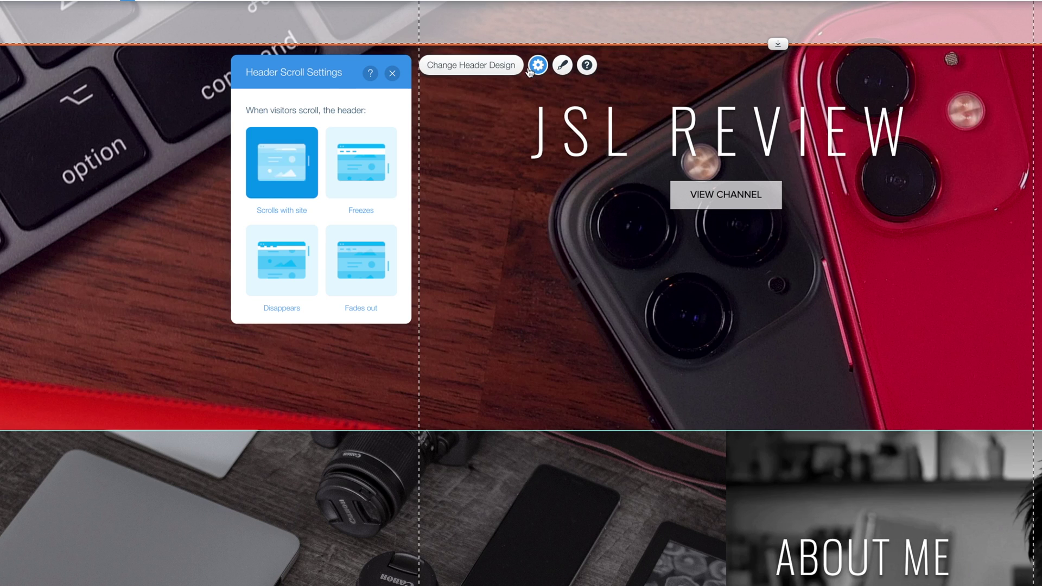
{"action": "left_click", "coordinate": [337, 170]}
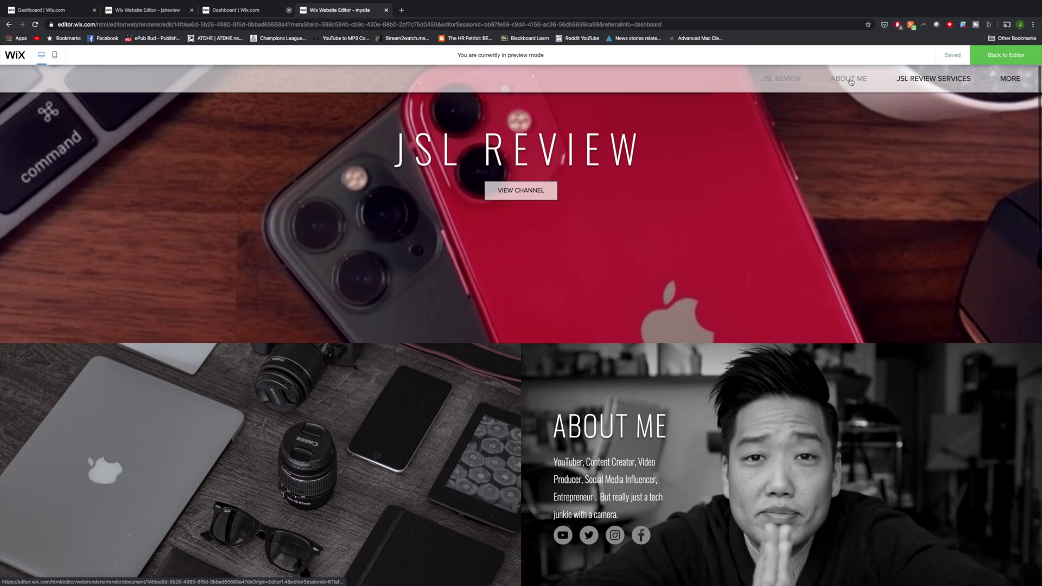
{"action": "left_click", "coordinate": [849, 79]}
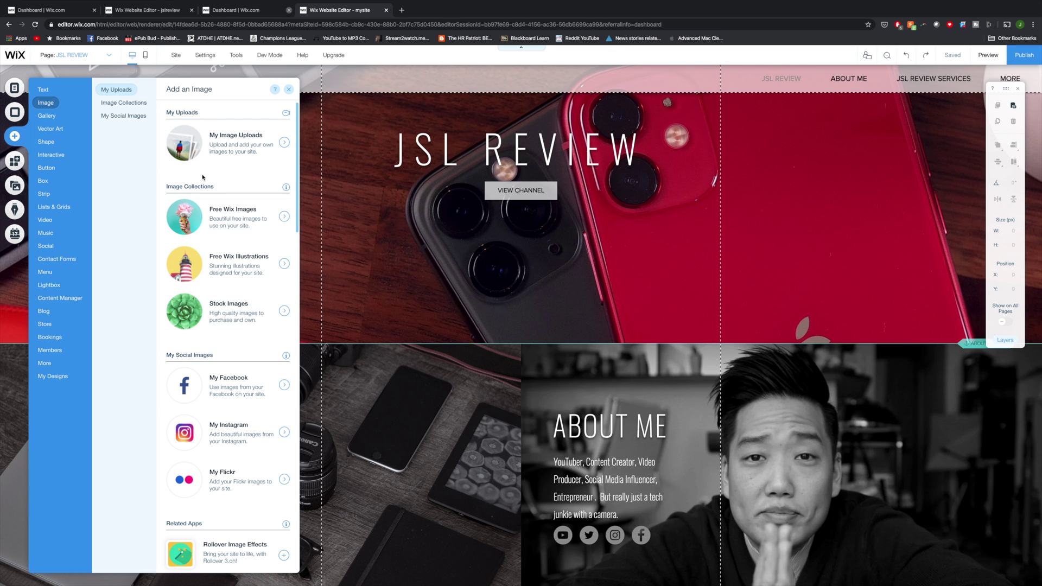
Step: Add the uploaded YouTube logo to the header's top-left corner
{"action": "left_click", "coordinate": [233, 143]}
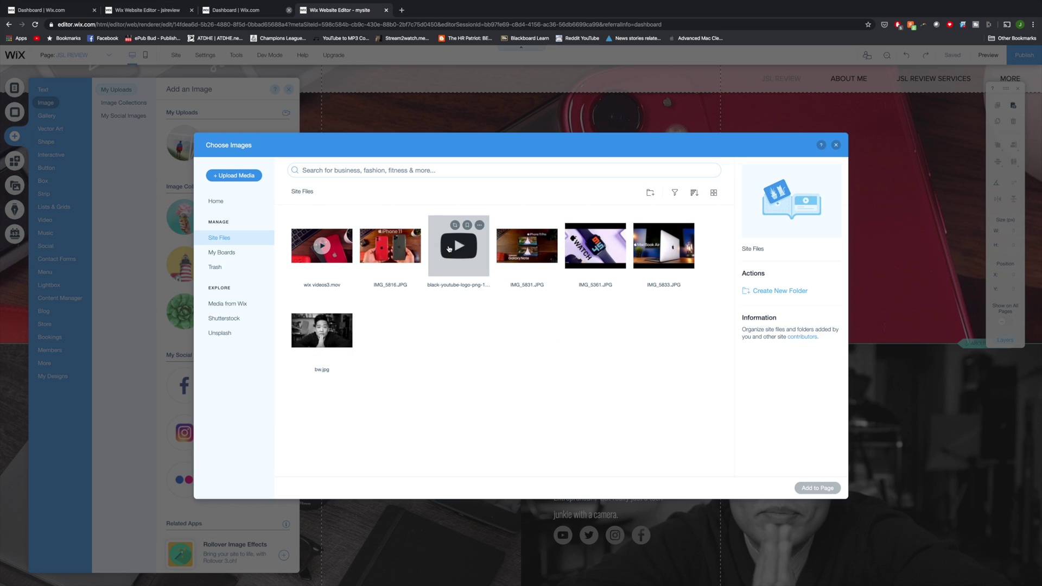
{"action": "double_click", "coordinate": [449, 248]}
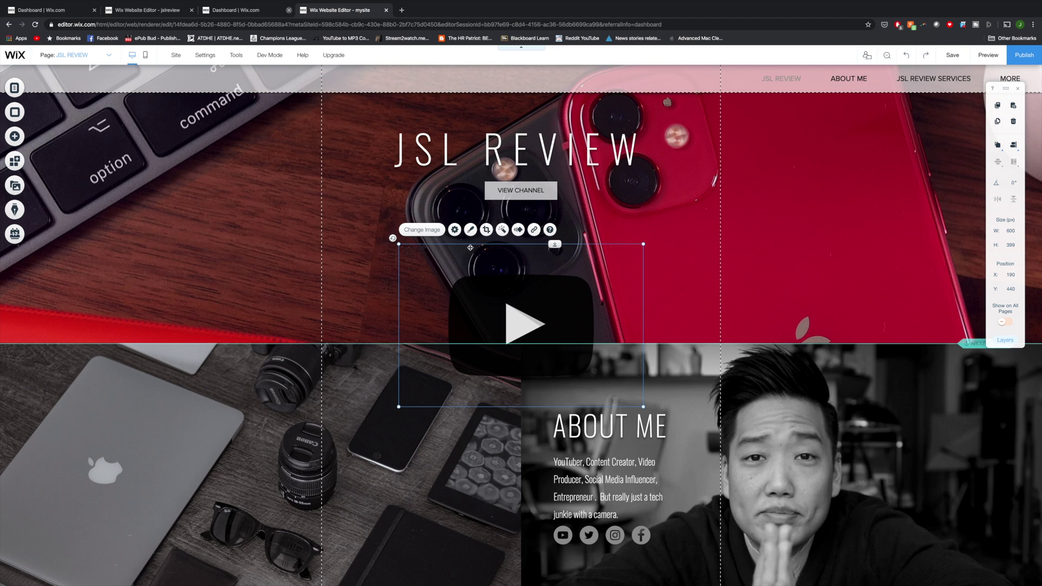
{"action": "left_click_drag", "start_coordinate": [470, 247], "coordinate": [126, 76]}
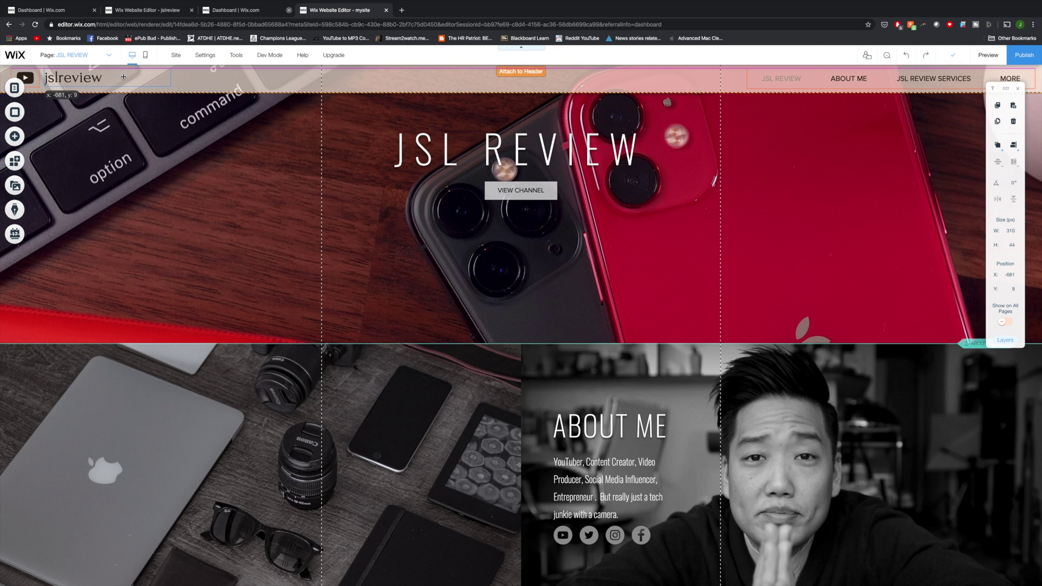
Step: Shrink the jslreview title to 33, trim the header to 64 px, and preview
{"action": "double_click", "coordinate": [123, 77]}
{"action": "left_click", "coordinate": [239, 171]}
{"action": "left_click", "coordinate": [252, 454]}
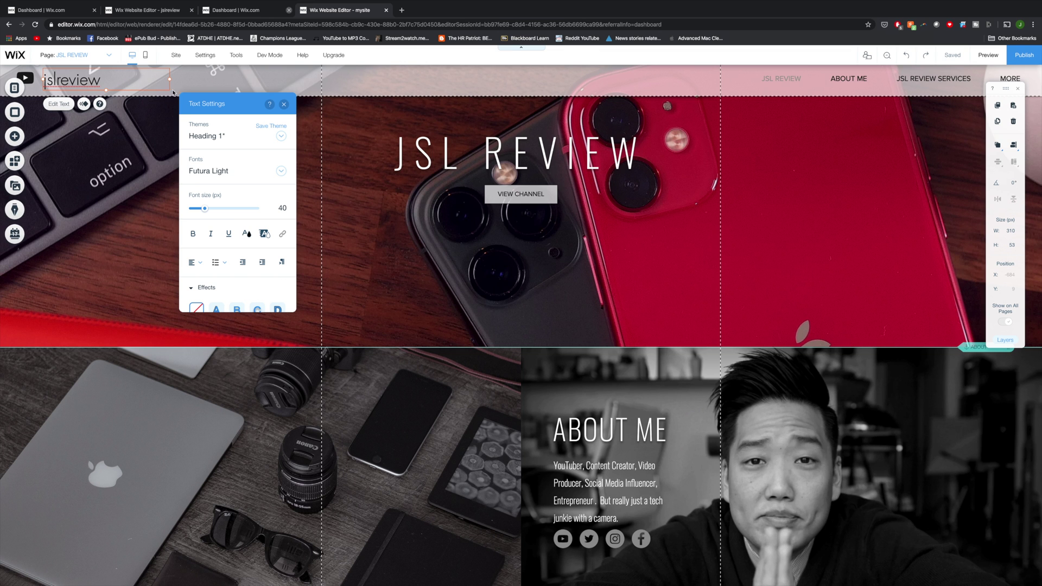
{"action": "left_click_drag", "start_coordinate": [205, 208], "coordinate": [203, 210]}
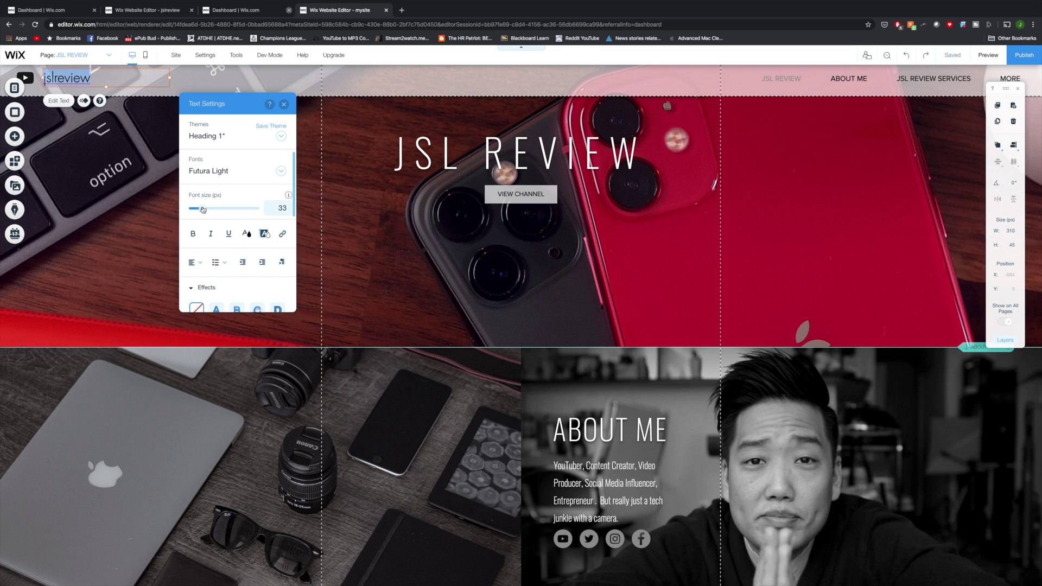
{"action": "left_click", "coordinate": [549, 94]}
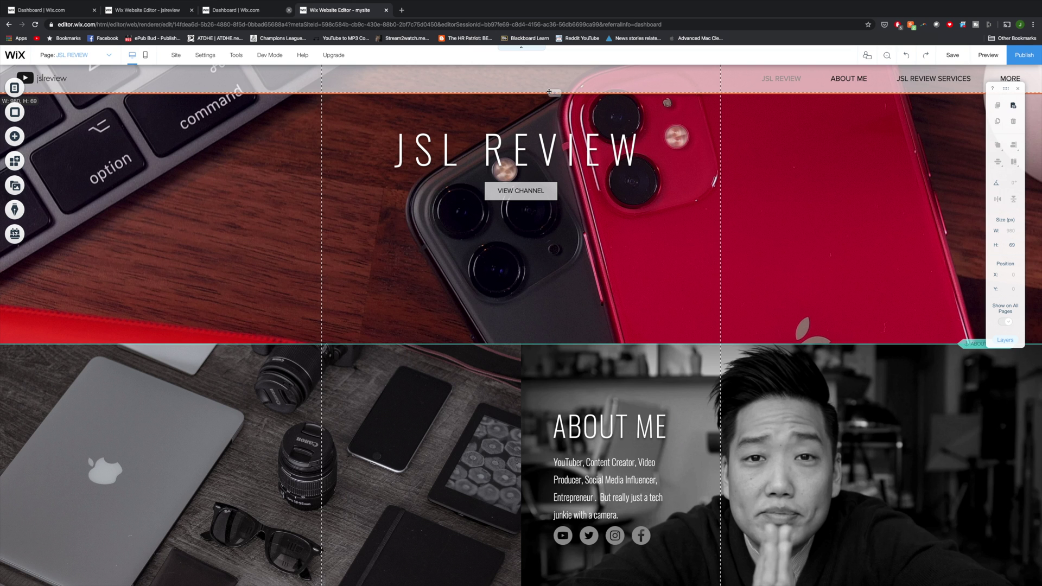
{"action": "left_click_drag", "start_coordinate": [550, 90], "coordinate": [549, 88]}
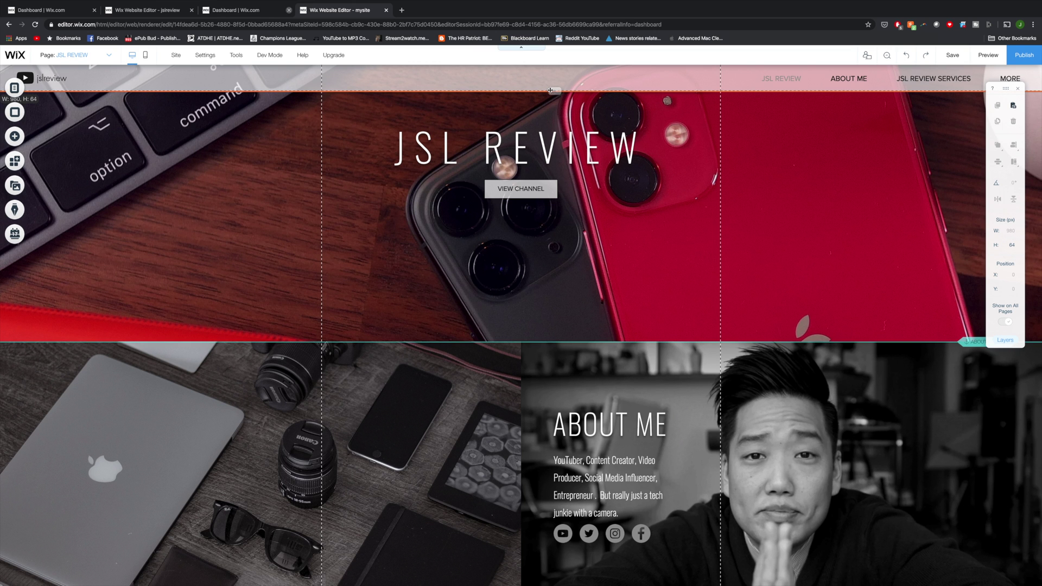
{"action": "left_click", "coordinate": [988, 55]}
{"action": "scroll", "coordinate": [915, 220], "scroll_direction": "down", "scroll_amount": 4}
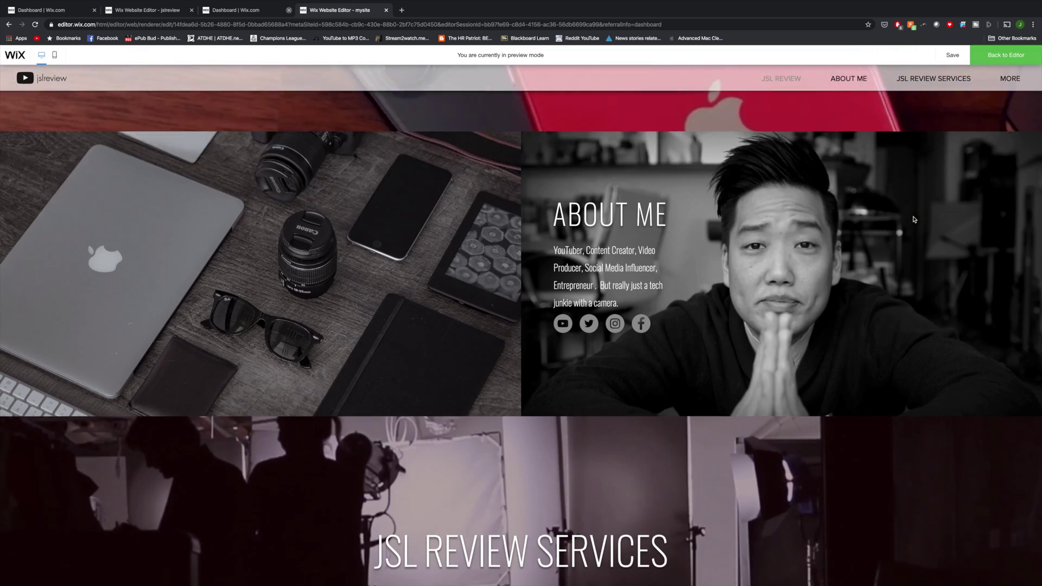
{"action": "scroll", "coordinate": [915, 219], "scroll_direction": "down", "scroll_amount": 10}
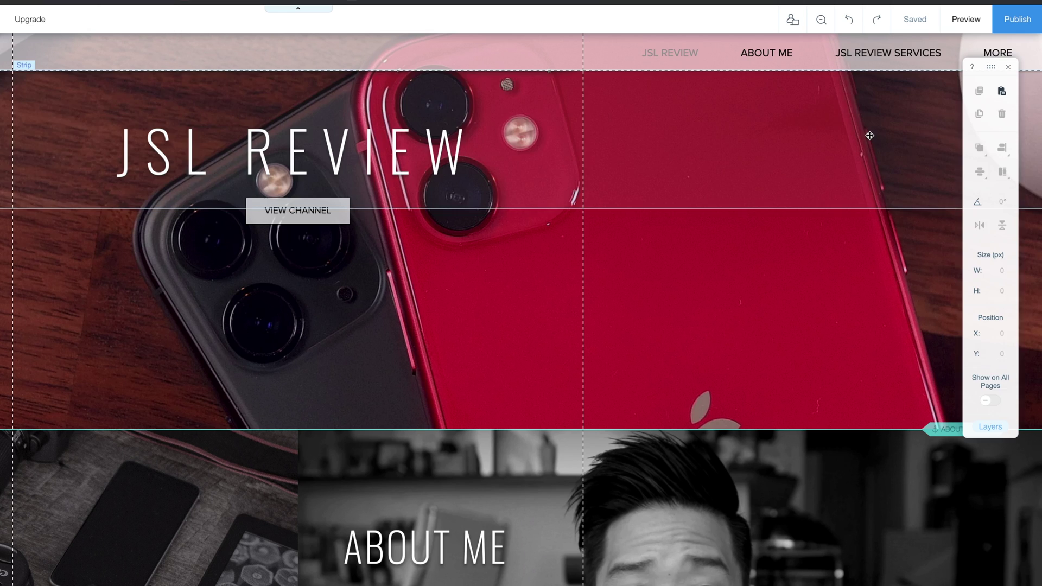
Step: Publish the JSL Review site live
{"action": "left_click", "coordinate": [1022, 25]}
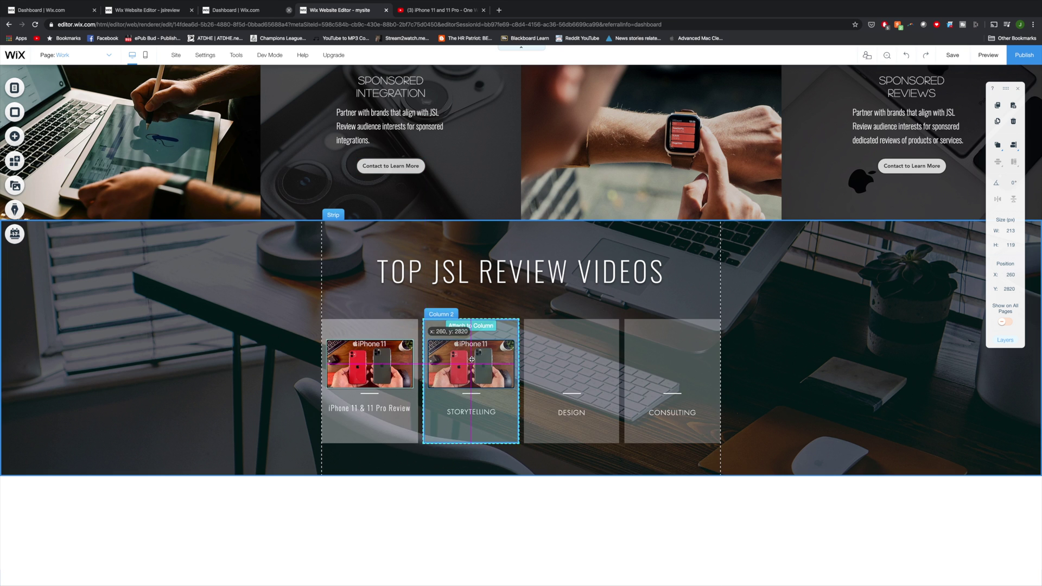
Step: Paste the iPhone 11 thumbnail from column 1 into the other video columns
{"action": "left_click", "coordinate": [373, 359]}
{"action": "key", "text": "ctrl+v"}
{"action": "left_click", "coordinate": [373, 359]}
{"action": "key", "text": "ctrl+v"}
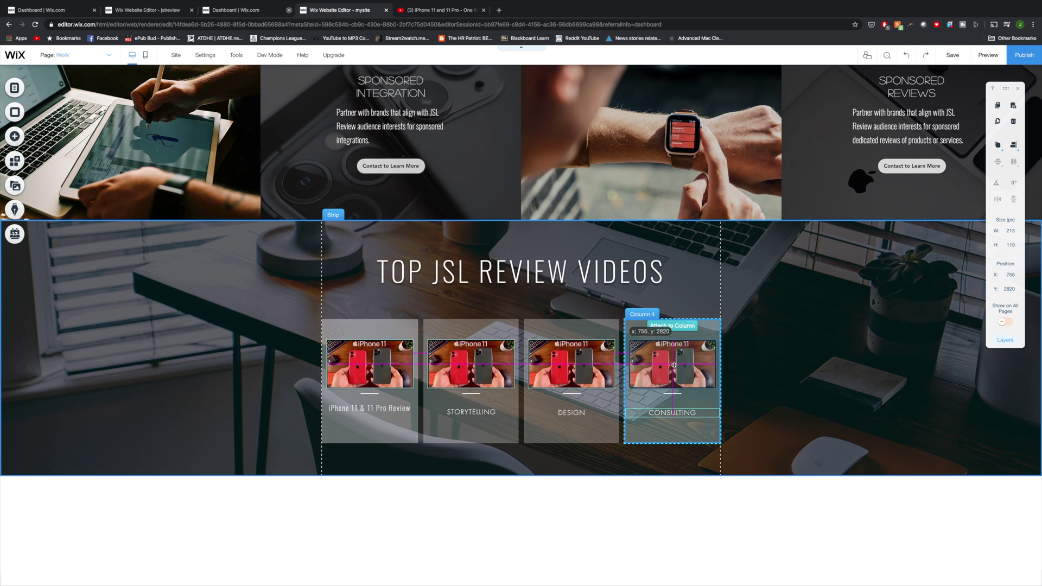
Step: Delete the remaining DESIGN and CONSULTING placeholder captions
{"action": "right_click", "coordinate": [491, 411]}
{"action": "left_click", "coordinate": [505, 361]}
{"action": "right_click", "coordinate": [665, 412]}
{"action": "left_click", "coordinate": [681, 360]}
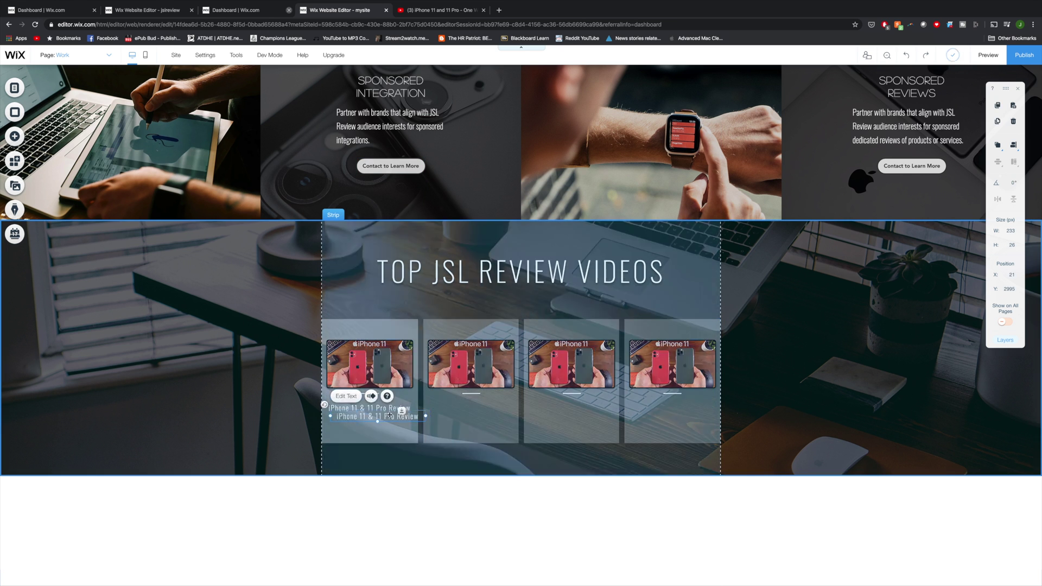